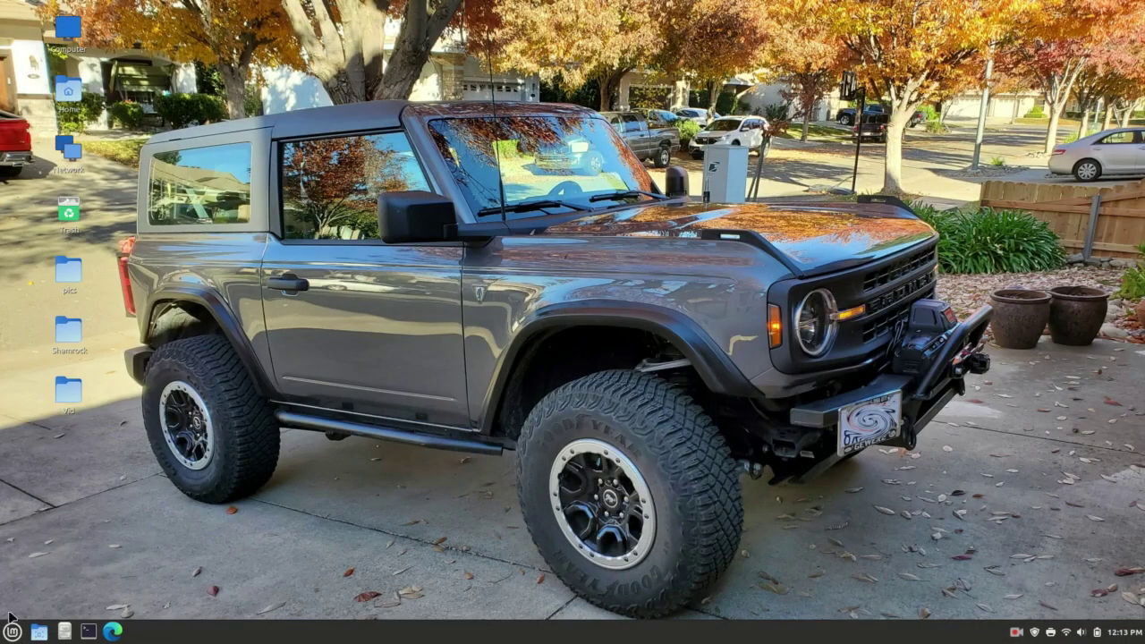
# Launch Inkscape from the Graphics applications menu
pyautogui.click(12, 631)
pyautogui.moveTo(108, 408)
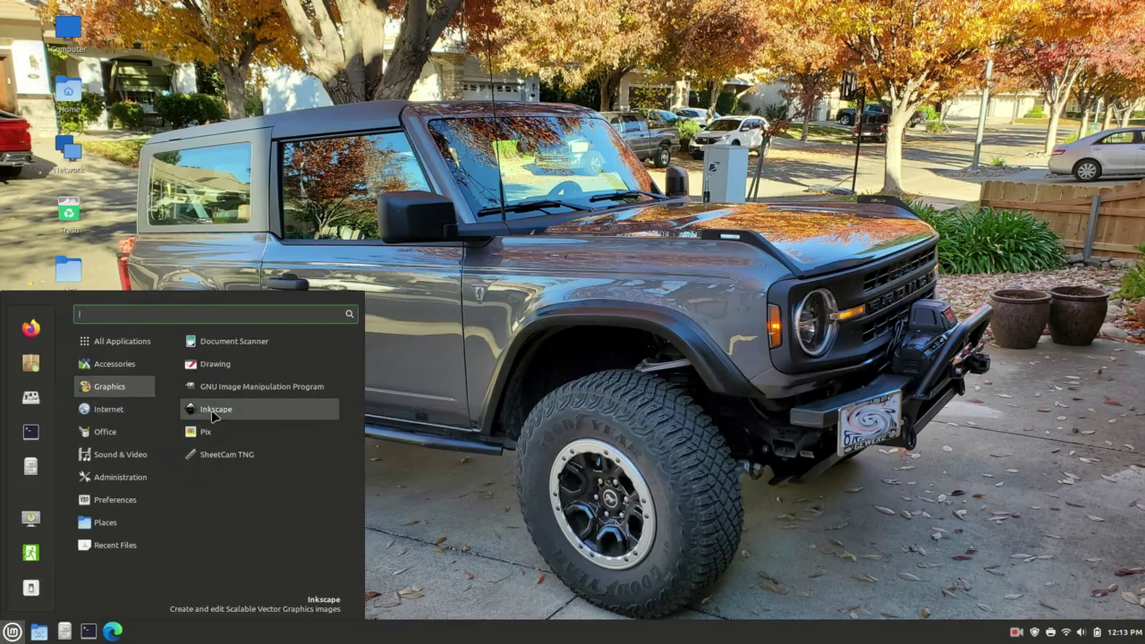
pyautogui.click(215, 411)
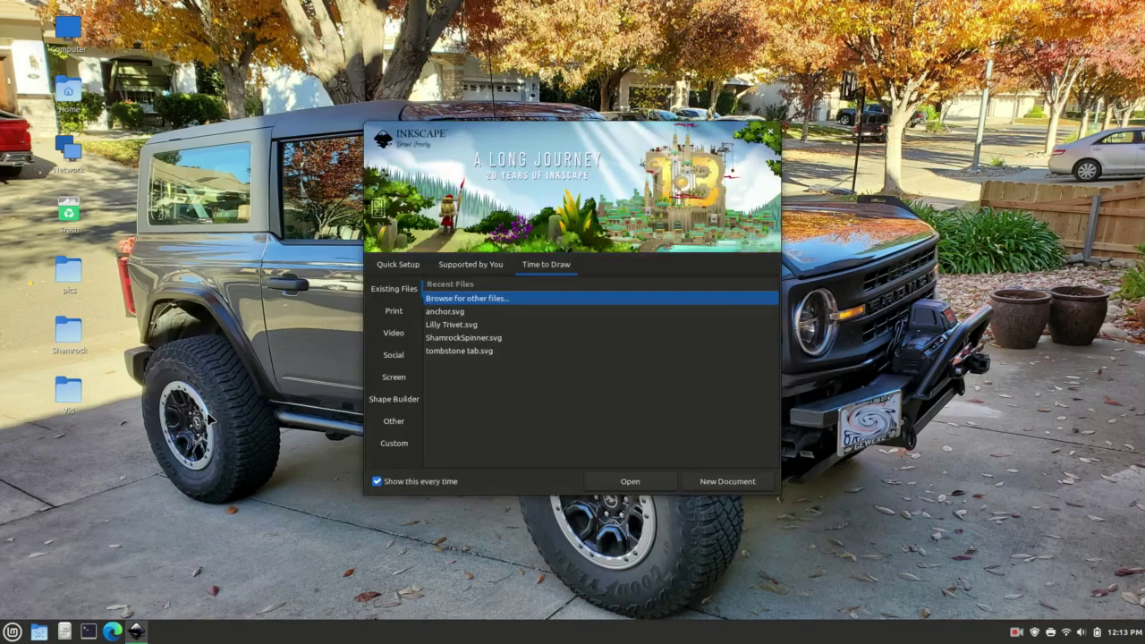
# Start a new blank document and widen the canvas beside the Fill and Stroke panel
pyautogui.click(695, 487)
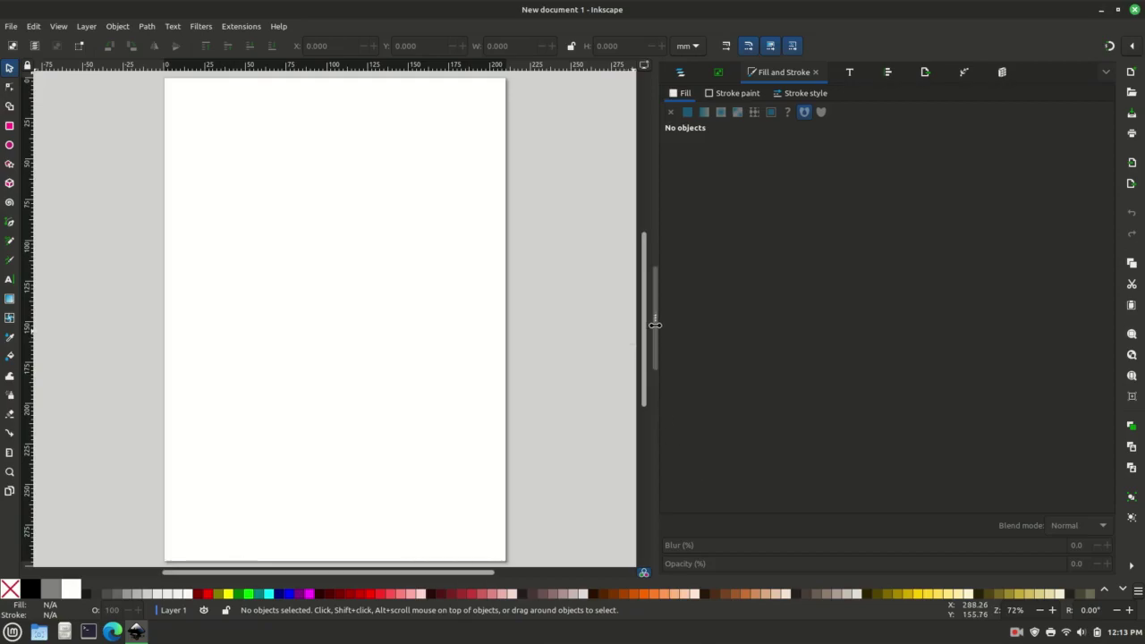
pyautogui.moveTo(657, 325)
pyautogui.mouseDown()
pyautogui.moveTo(721, 306)
pyautogui.moveTo(812, 324)
pyautogui.moveTo(834, 342)
pyautogui.mouseUp()
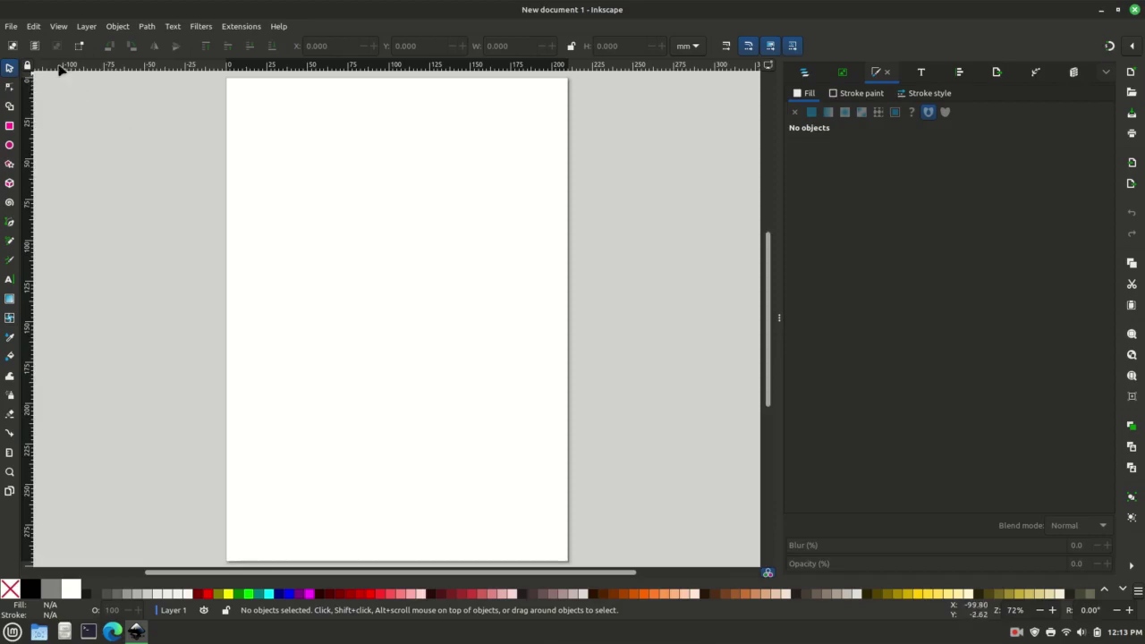
pyautogui.click(11, 28)
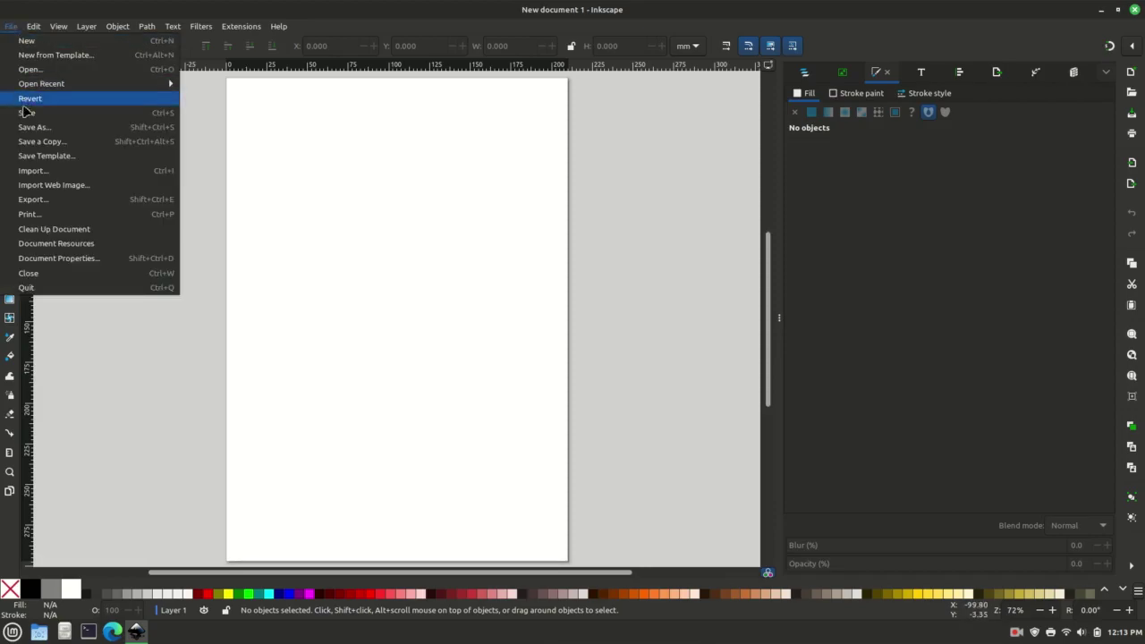
# Set the page format to US Letter (8.5 × 11 in) with display units in inches
pyautogui.click(54, 264)
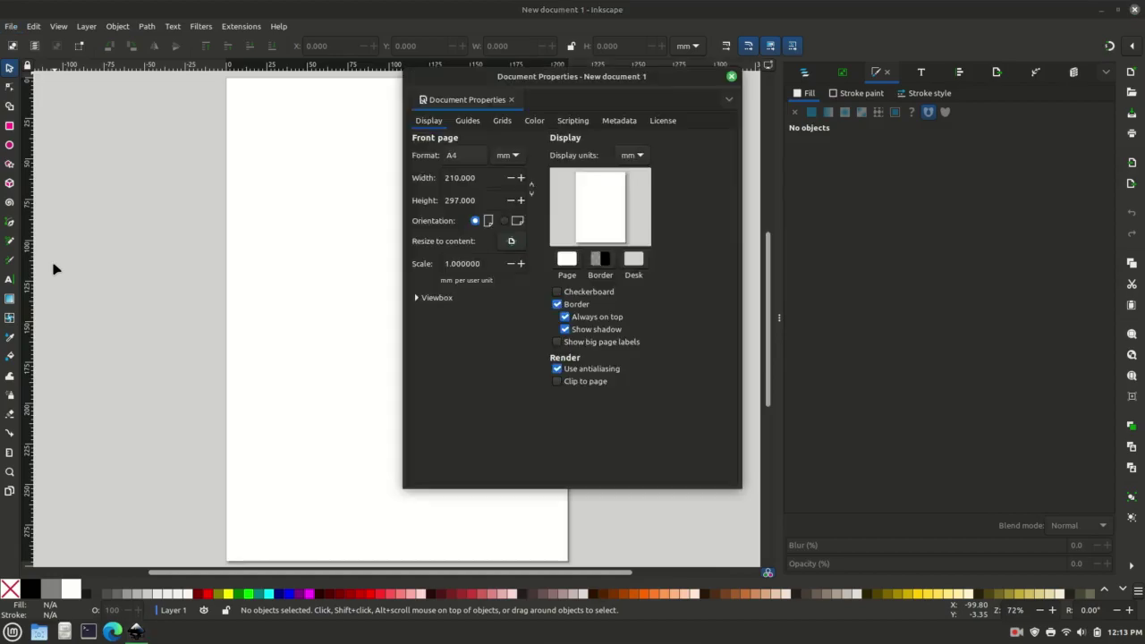
pyautogui.click(451, 157)
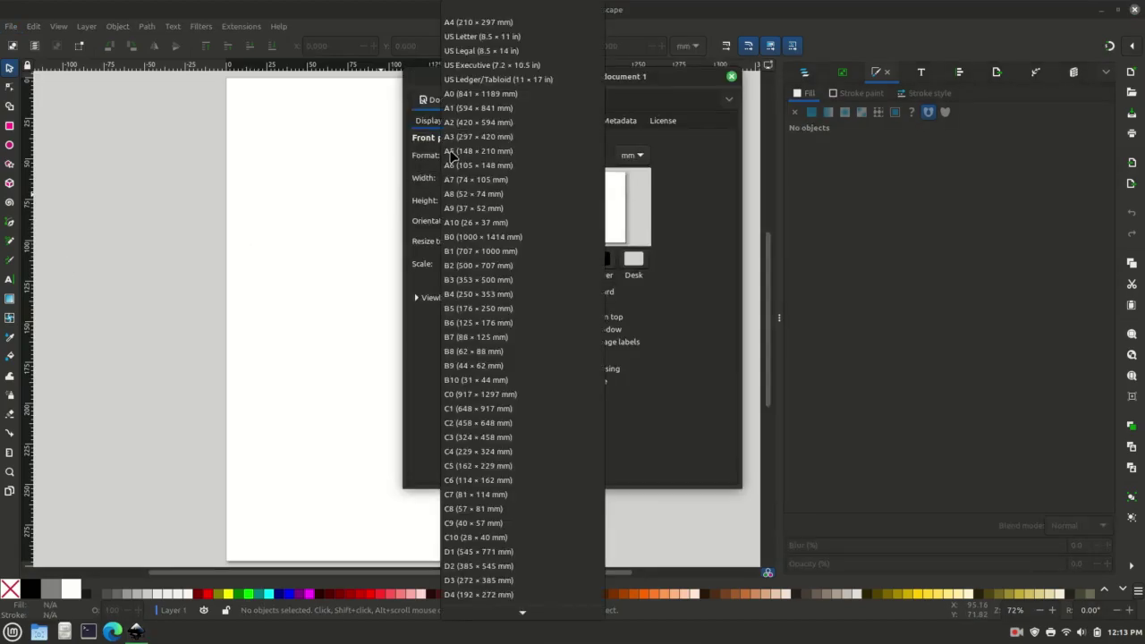
pyautogui.click(475, 40)
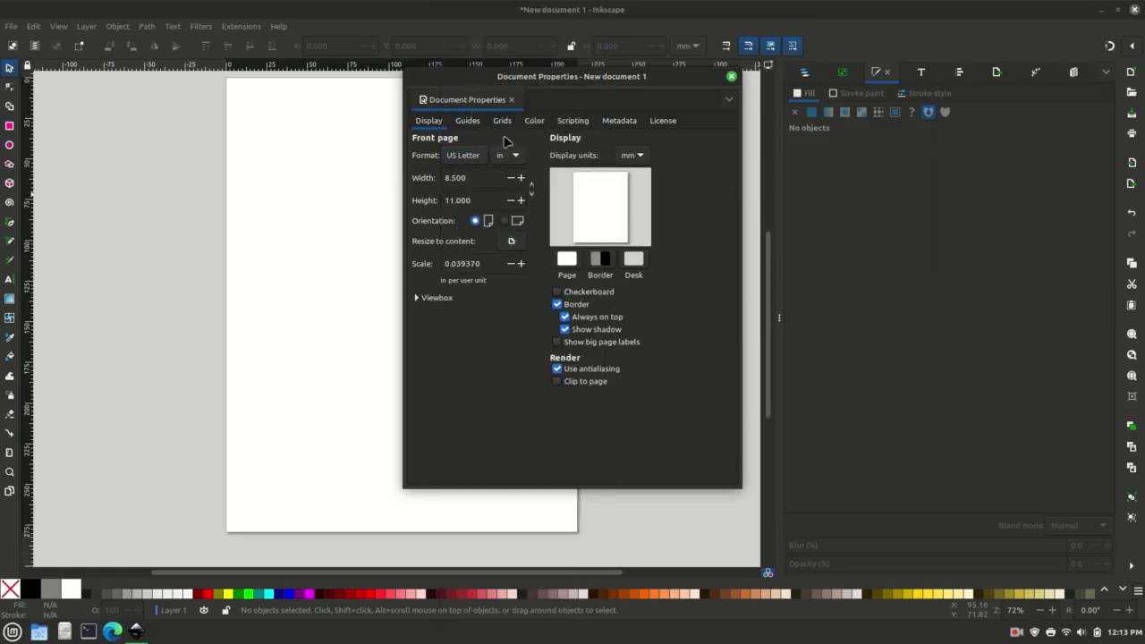
pyautogui.click(632, 156)
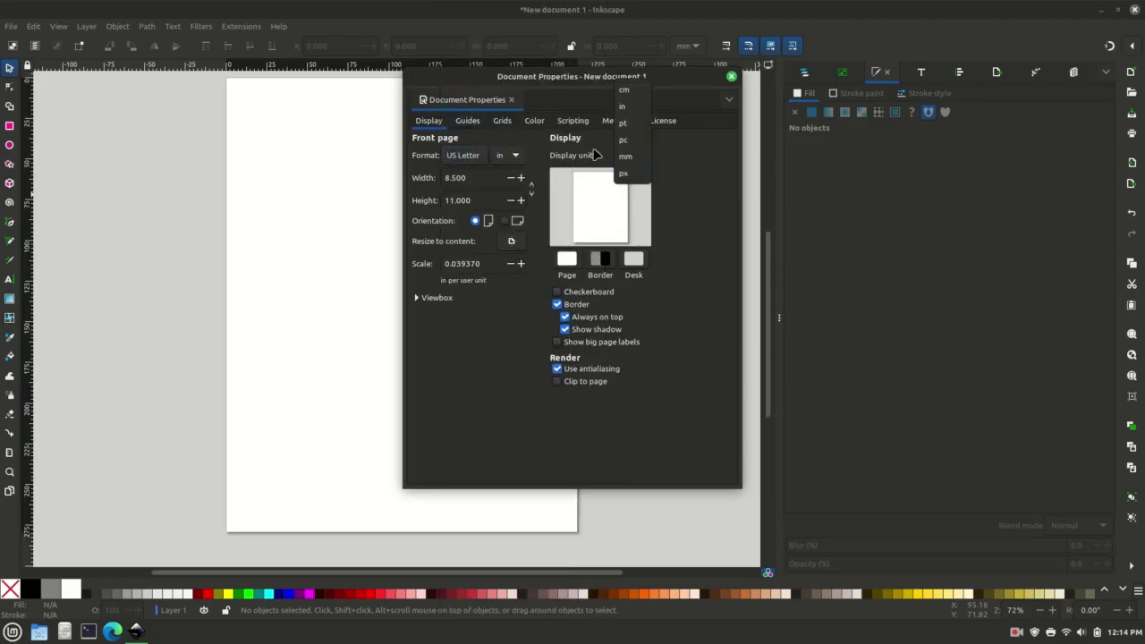
pyautogui.click(624, 106)
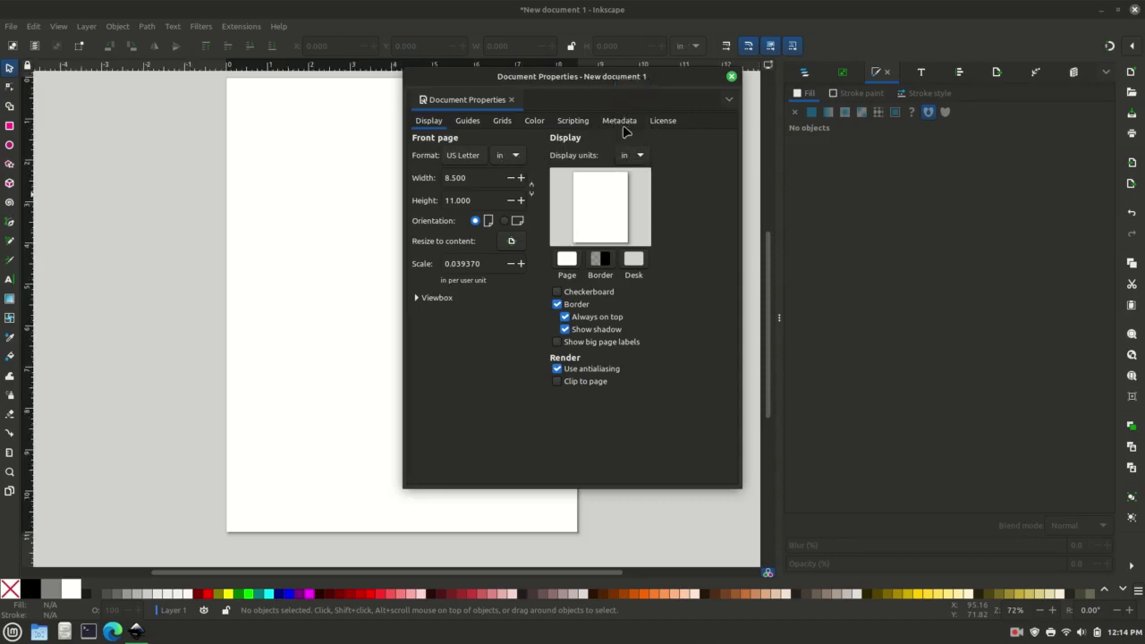
pyautogui.click(731, 78)
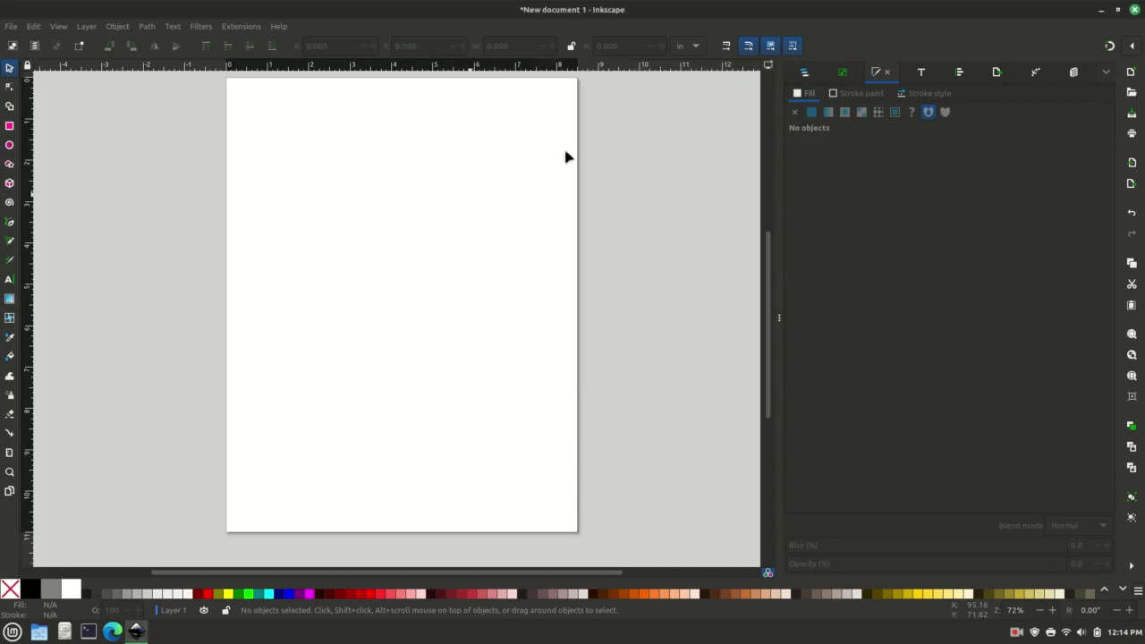
# Draw a wide rectangle across the upper part of the page
pyautogui.click(9, 125)
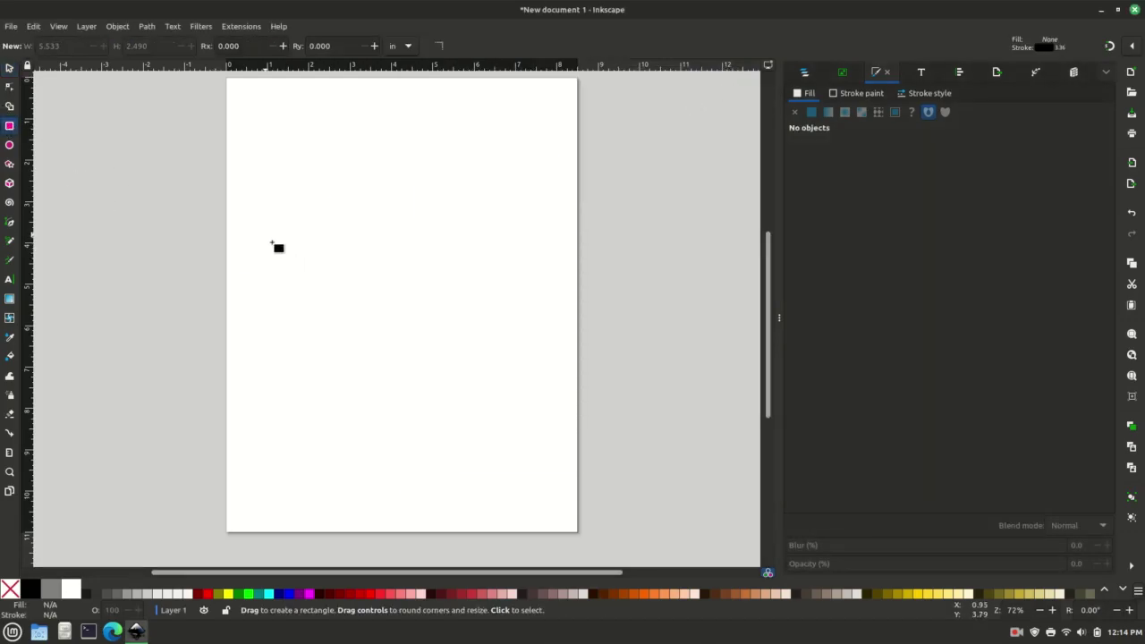
pyautogui.moveTo(263, 234); pyautogui.dragTo(530, 331)
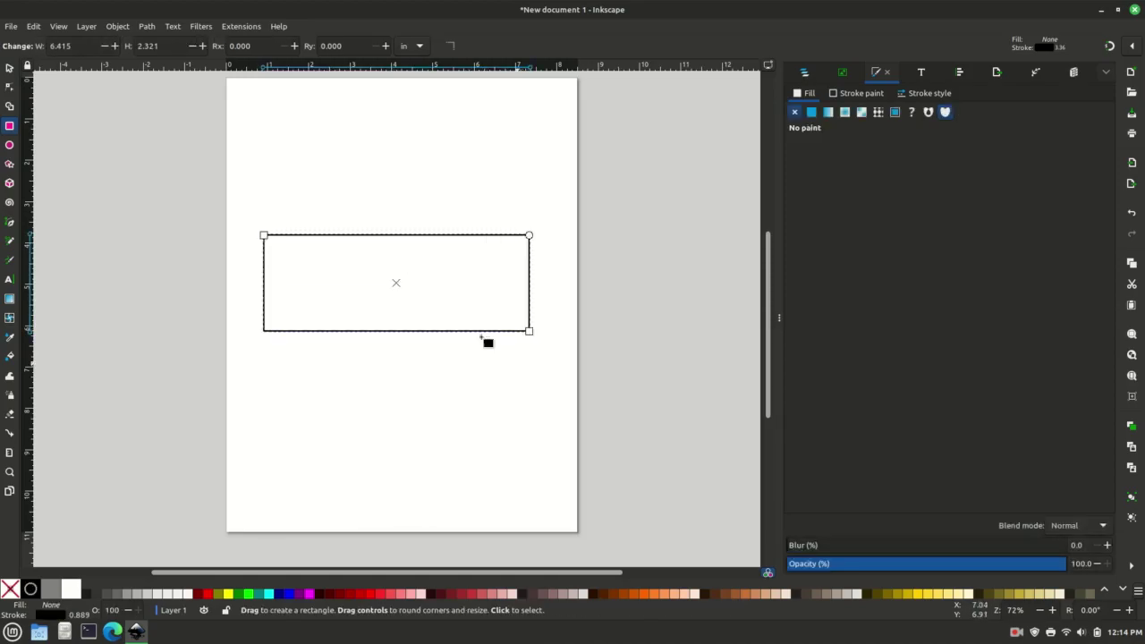
pyautogui.click(9, 68)
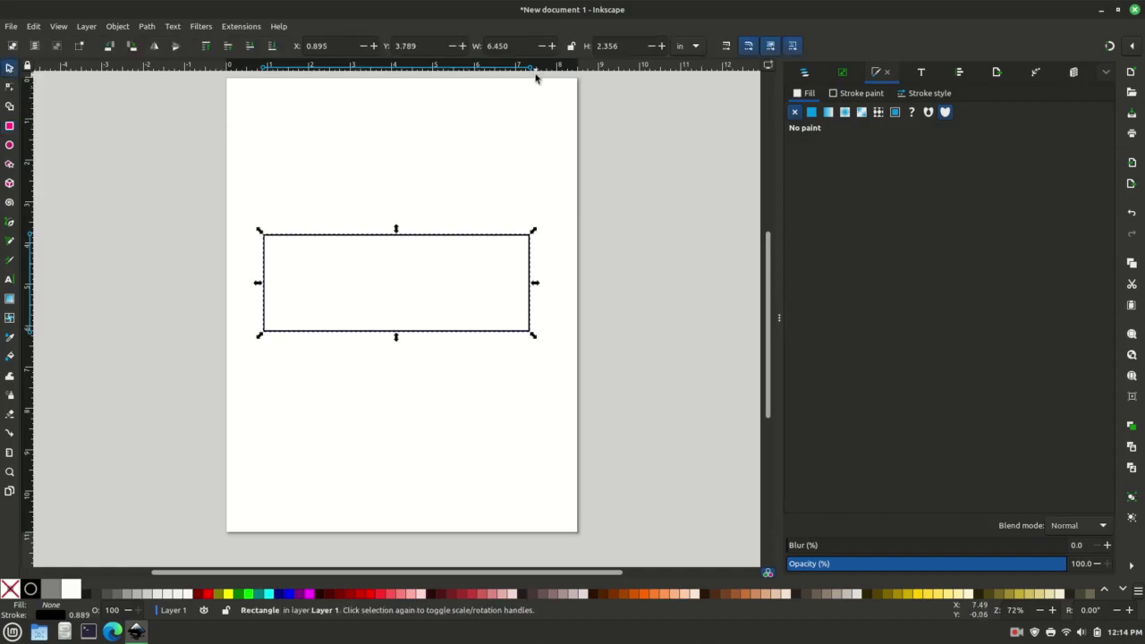
# Resize the rectangle to 8 in wide by 3 in tall
pyautogui.tripleClick(624, 46)
pyautogui.press('BackSpace')
pyautogui.write('3')
pyautogui.press('Return')
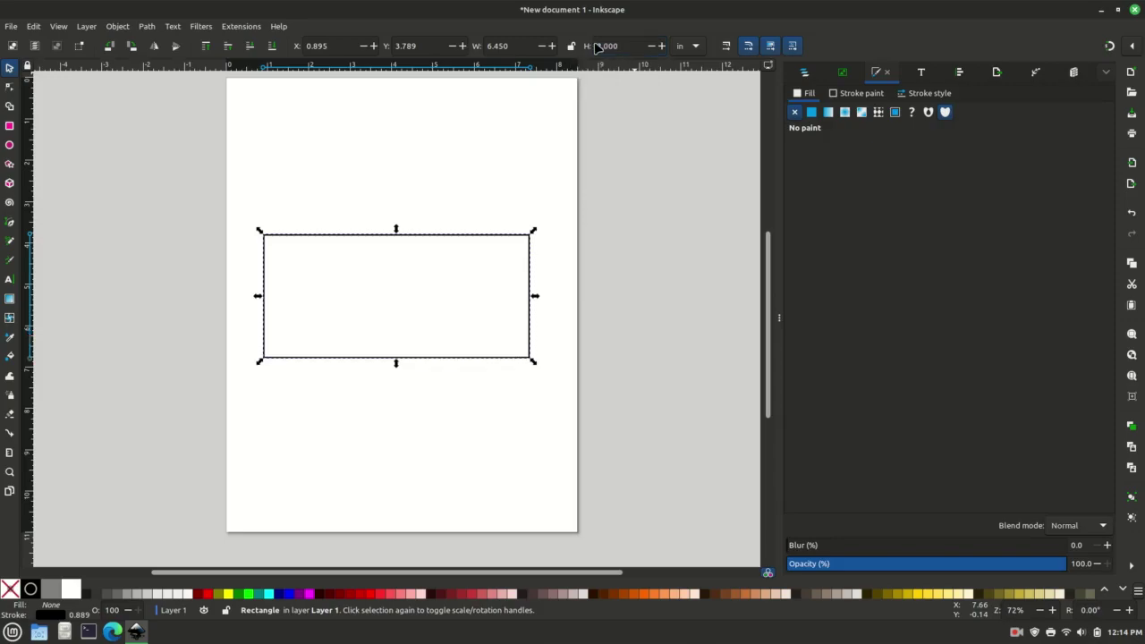
pyautogui.tripleClick(487, 47)
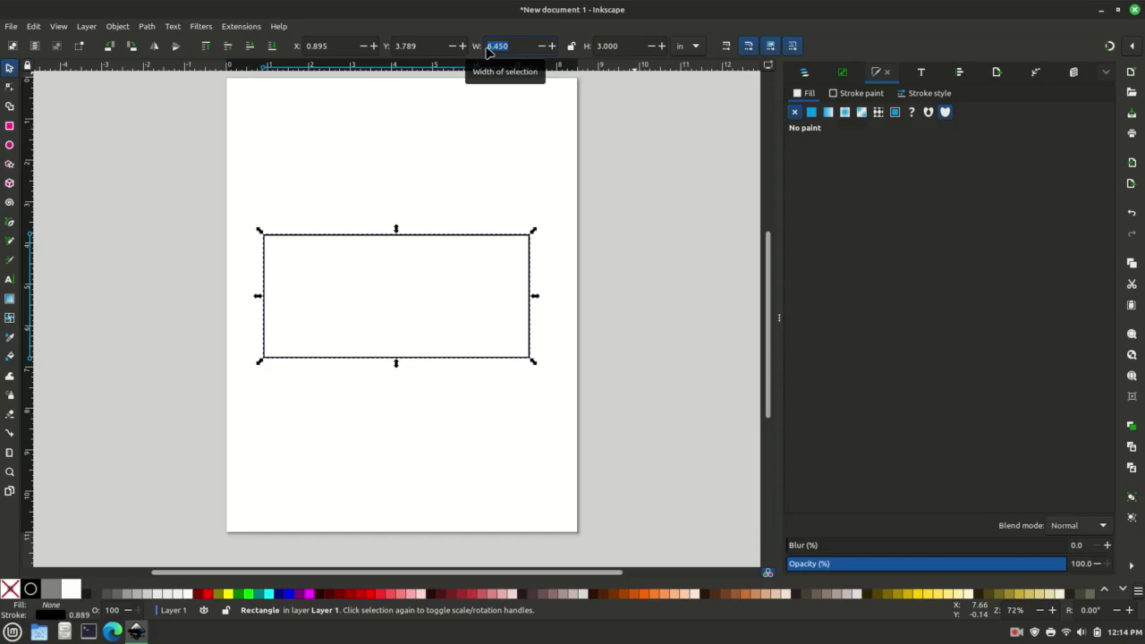
pyautogui.write('8')
pyautogui.press('Return')
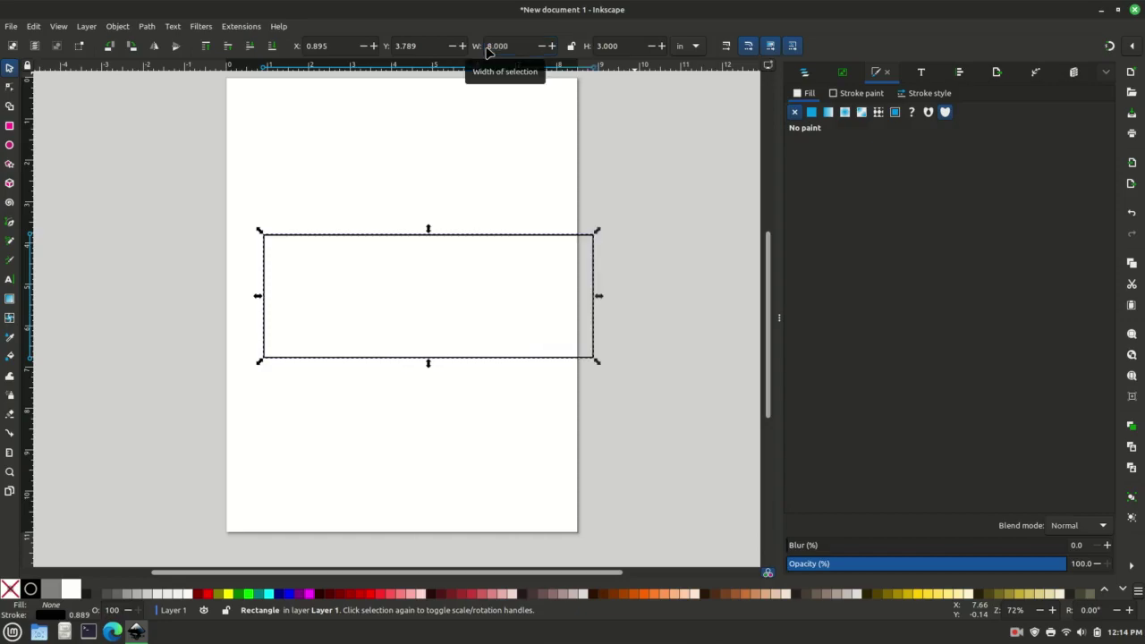
pyautogui.click(9, 86)
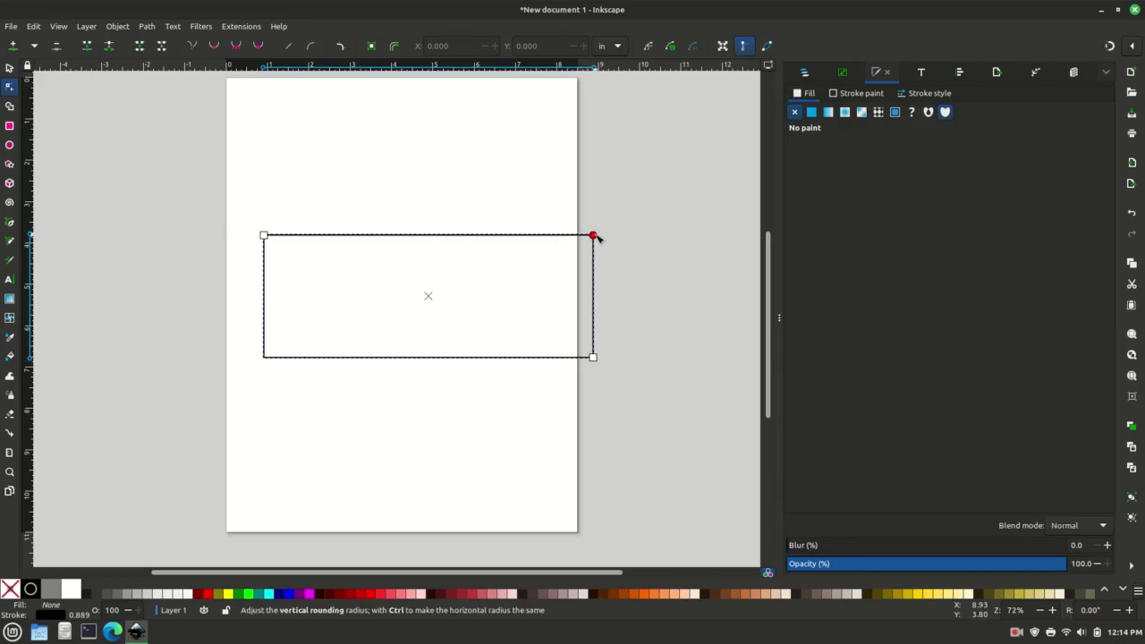
# Drag the rectangle's corner-rounding handle down to round all four corners, keeping 8 × 3 in
pyautogui.moveTo(597, 237); pyautogui.dragTo(598, 253)
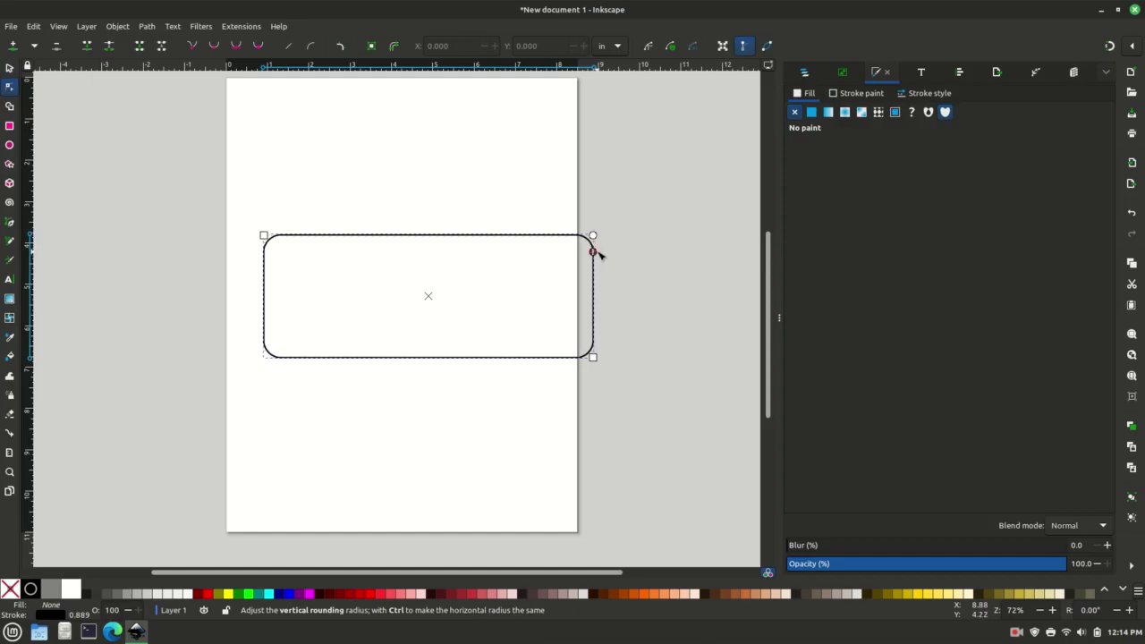
pyautogui.moveTo(597, 252); pyautogui.dragTo(598, 254)
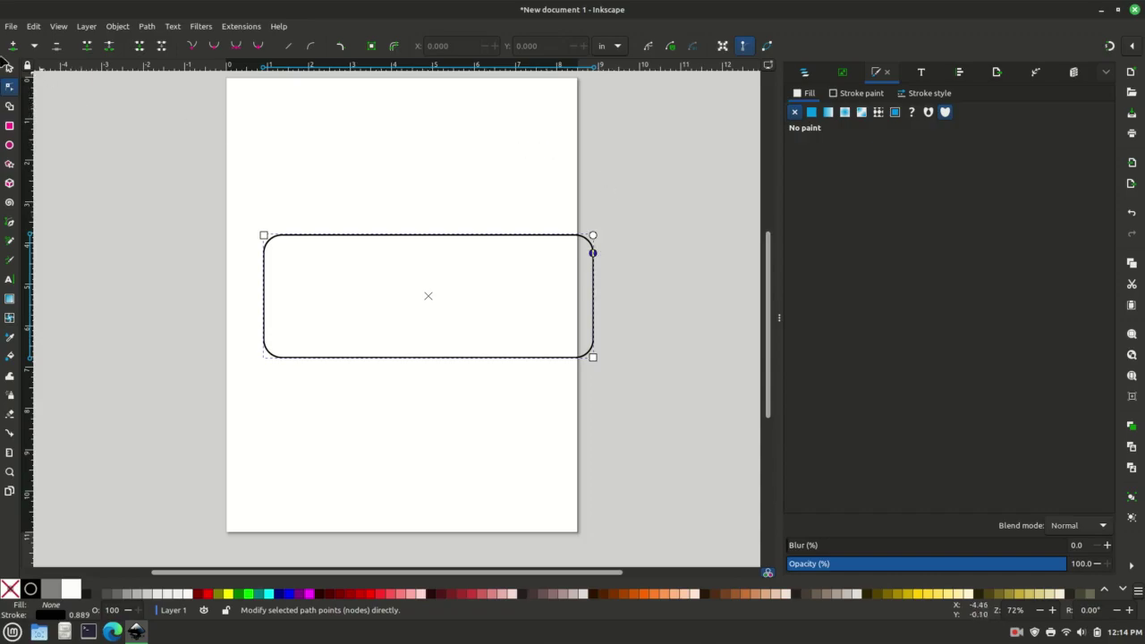
pyautogui.click(9, 68)
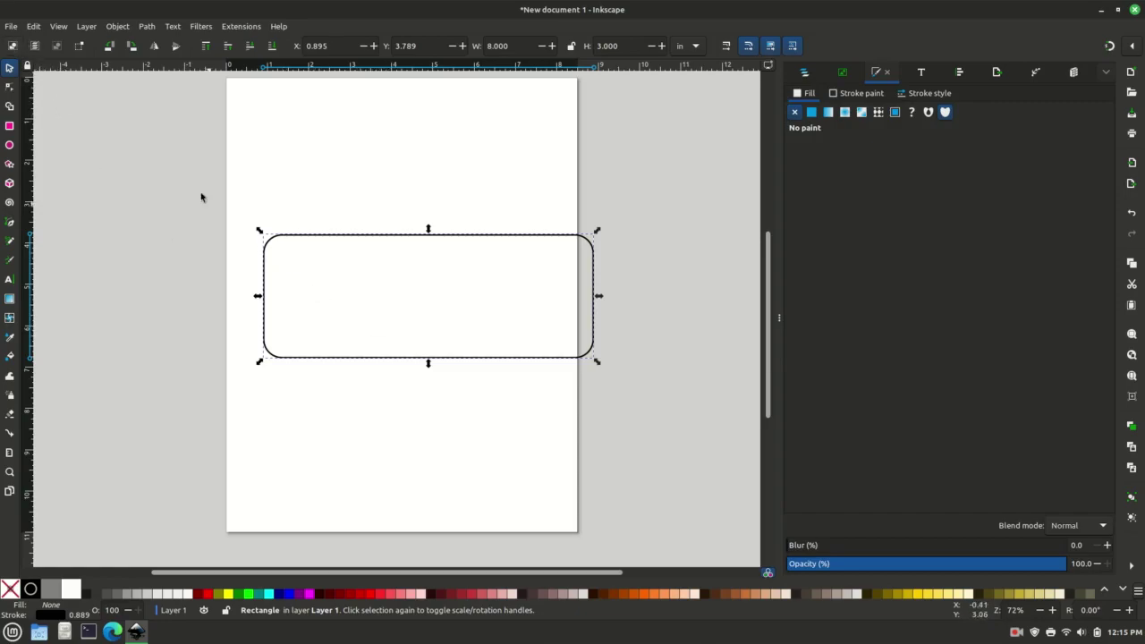
# Import anchor.svg from Clipart as an editable SVG object
pyautogui.click(11, 26)
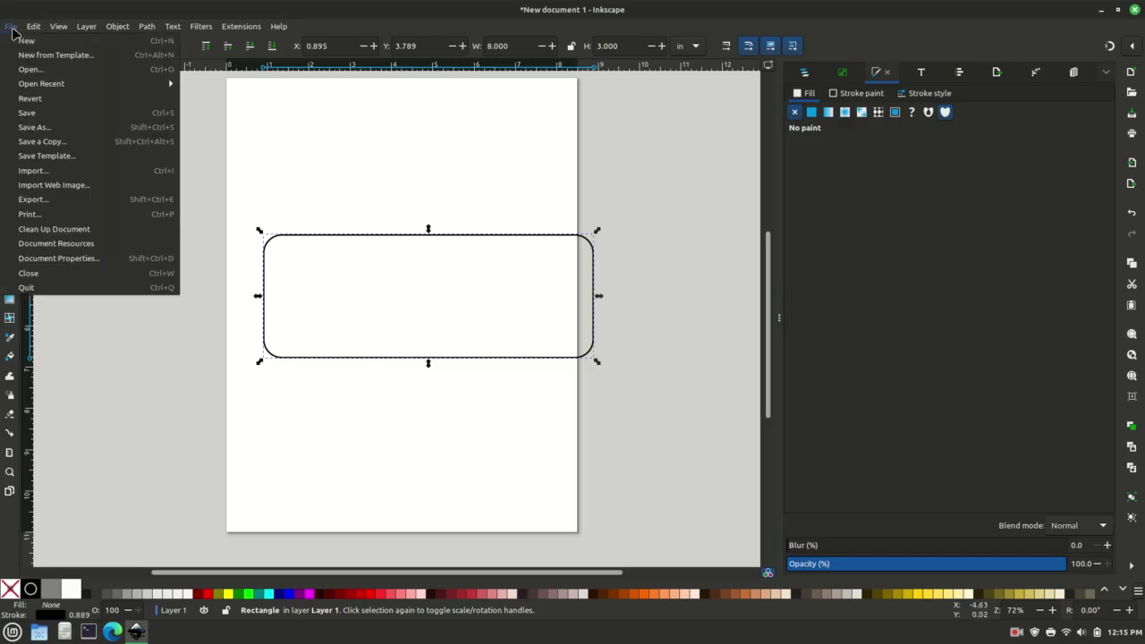
pyautogui.click(54, 179)
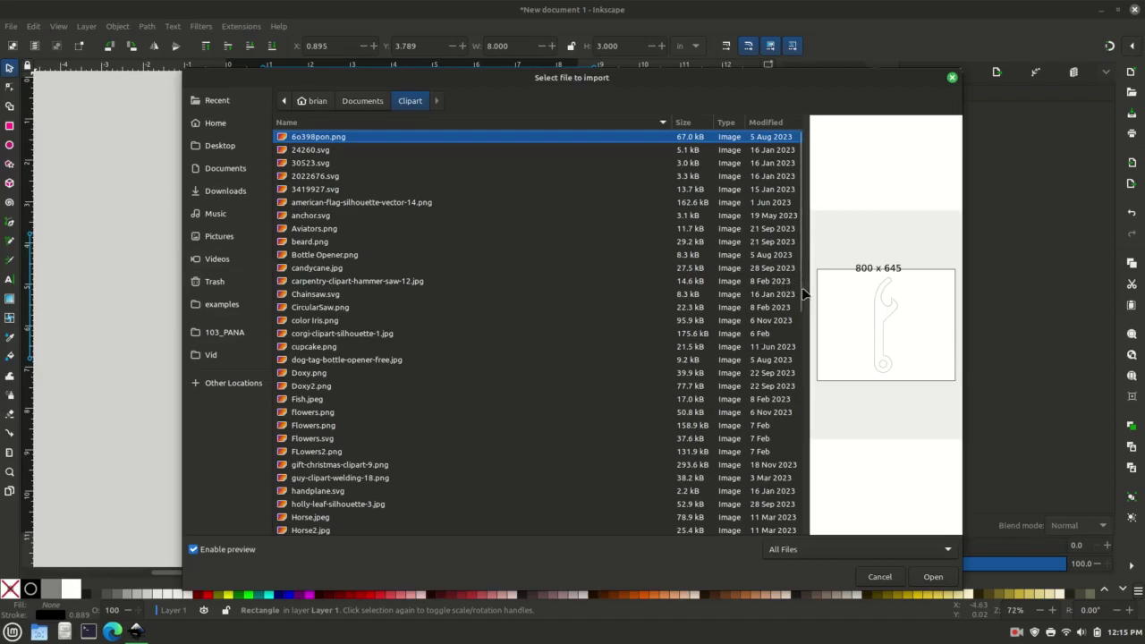
pyautogui.moveTo(803, 294)
pyautogui.mouseDown()
pyautogui.moveTo(800, 346)
pyautogui.moveTo(794, 283)
pyautogui.mouseUp()
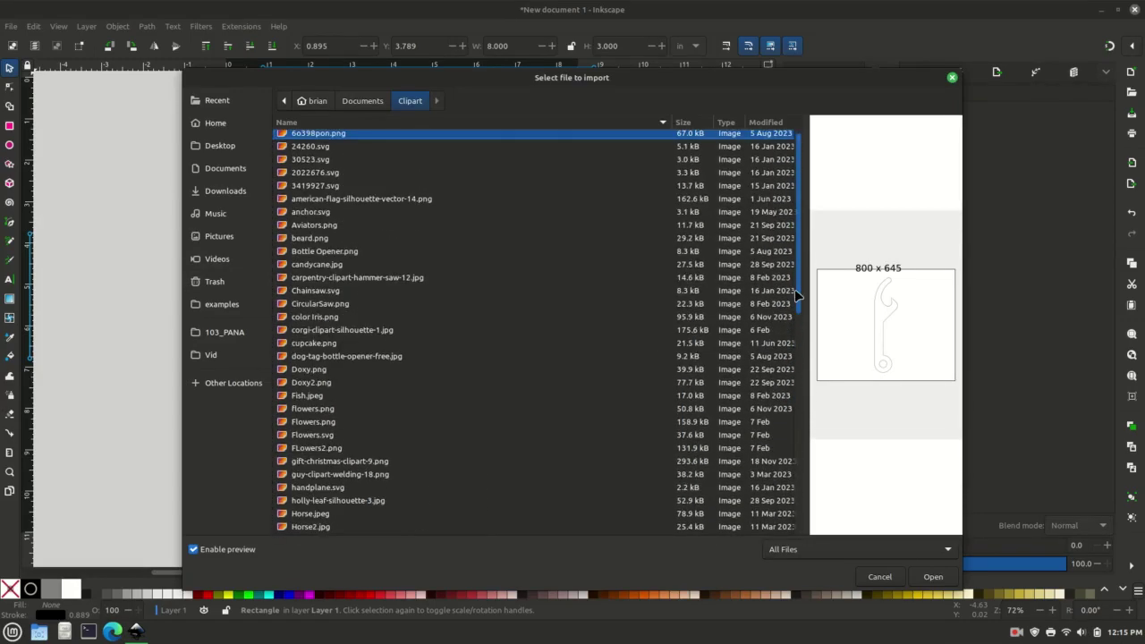
pyautogui.click(317, 214)
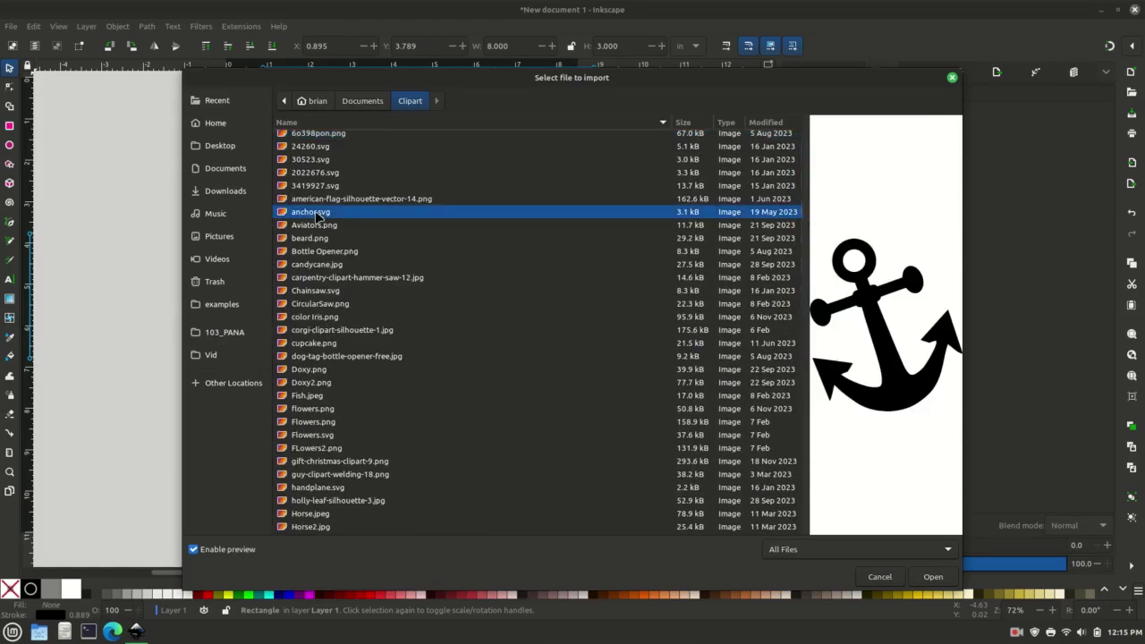
pyautogui.doubleClick(315, 214)
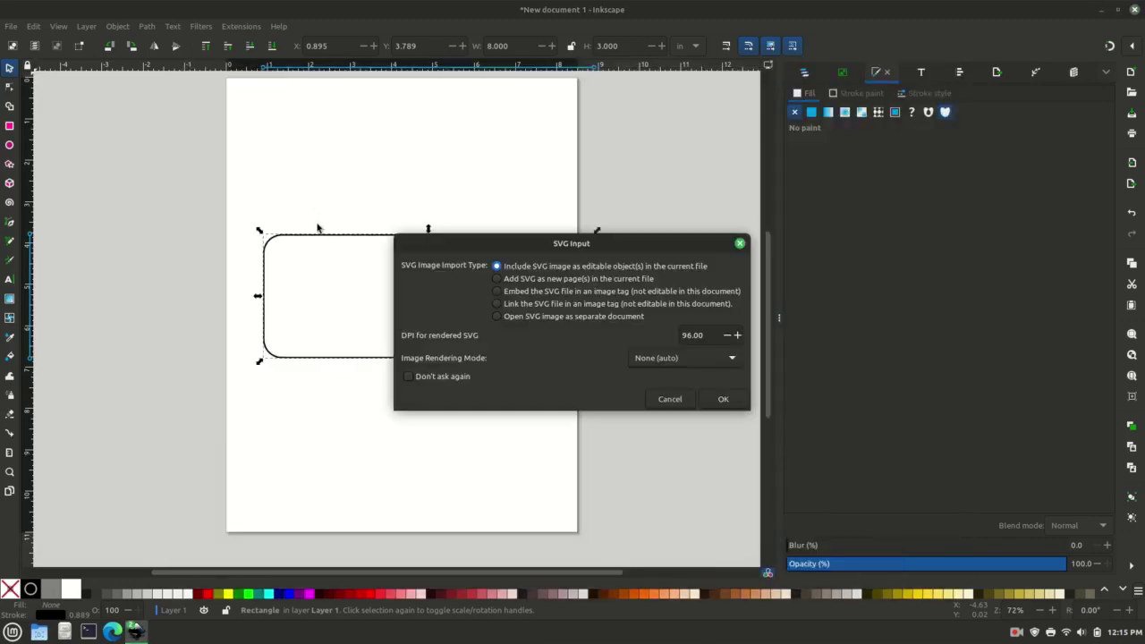
pyautogui.click(726, 401)
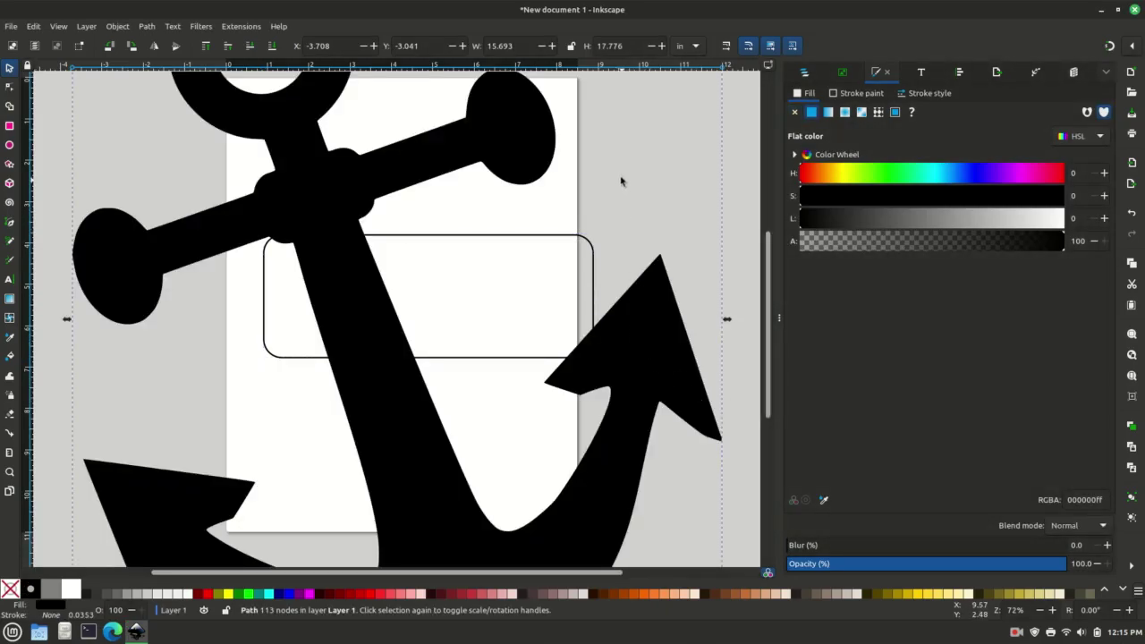
# Scale the anchor proportionally to 6 in tall with the aspect lock on
pyautogui.click(570, 47)
pyautogui.tripleClick(628, 47)
pyautogui.write('6')
pyautogui.press('Return')
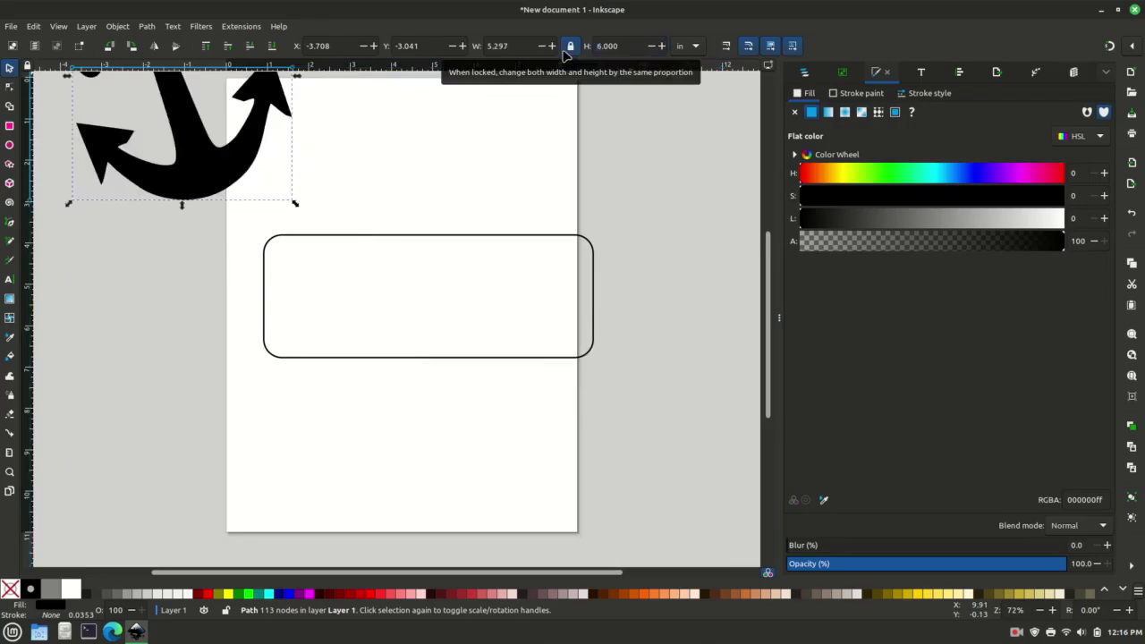
# Move the anchor down and right so it overlaps the rectangle's left end
pyautogui.moveTo(190, 162); pyautogui.dragTo(198, 370)
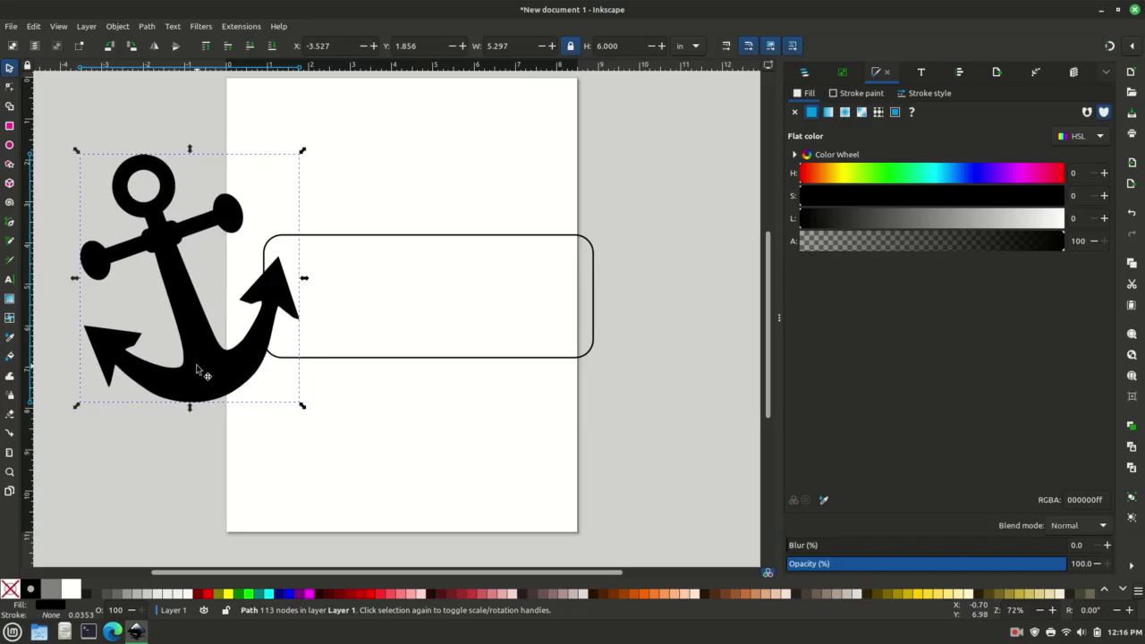
pyautogui.moveTo(200, 350); pyautogui.dragTo(240, 383)
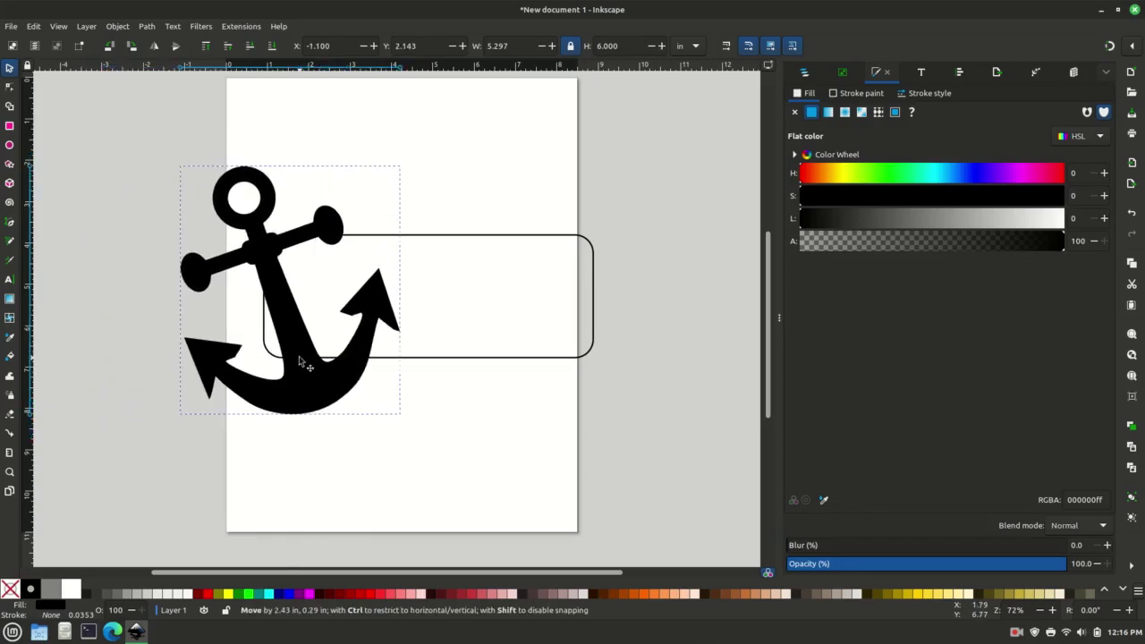
pyautogui.moveTo(300, 361); pyautogui.dragTo(301, 408)
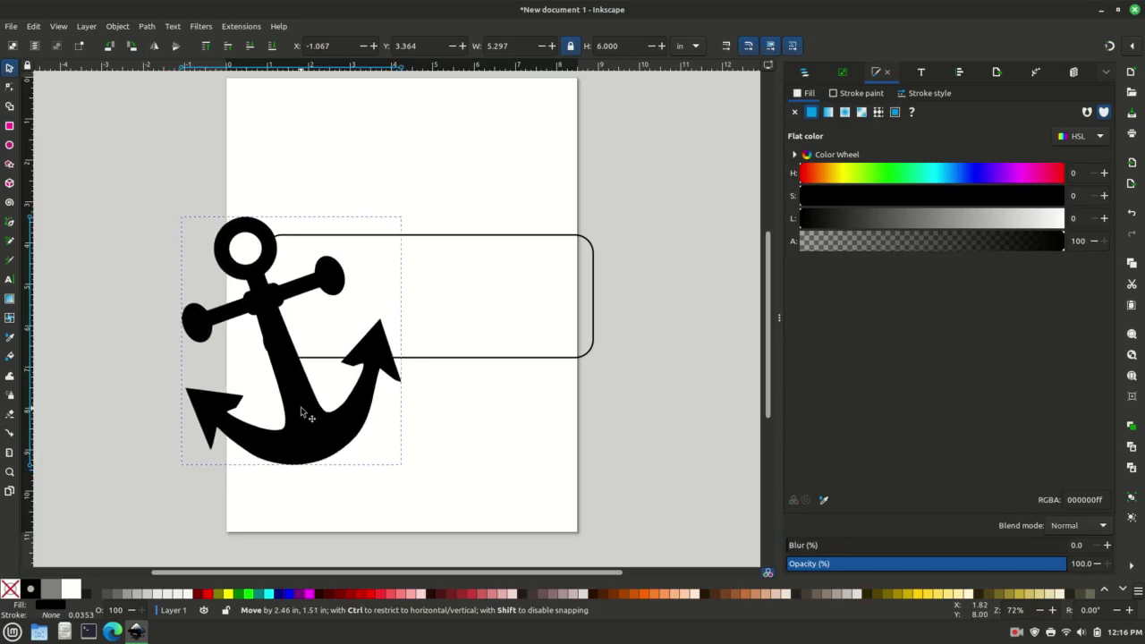
pyautogui.moveTo(303, 413); pyautogui.dragTo(302, 413)
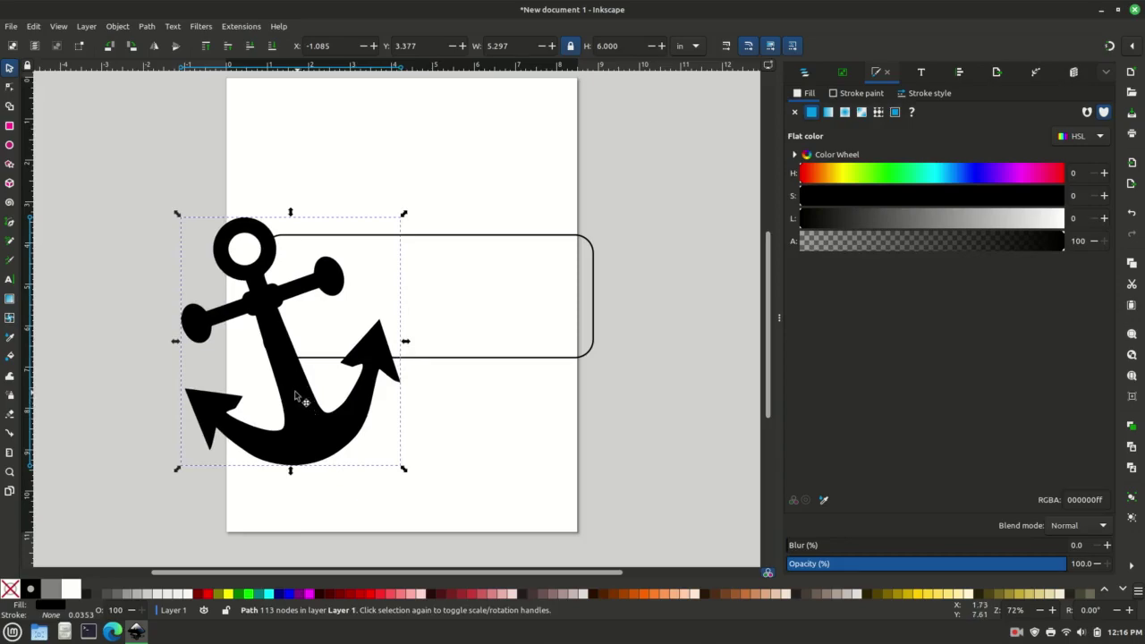
pyautogui.press('alt')
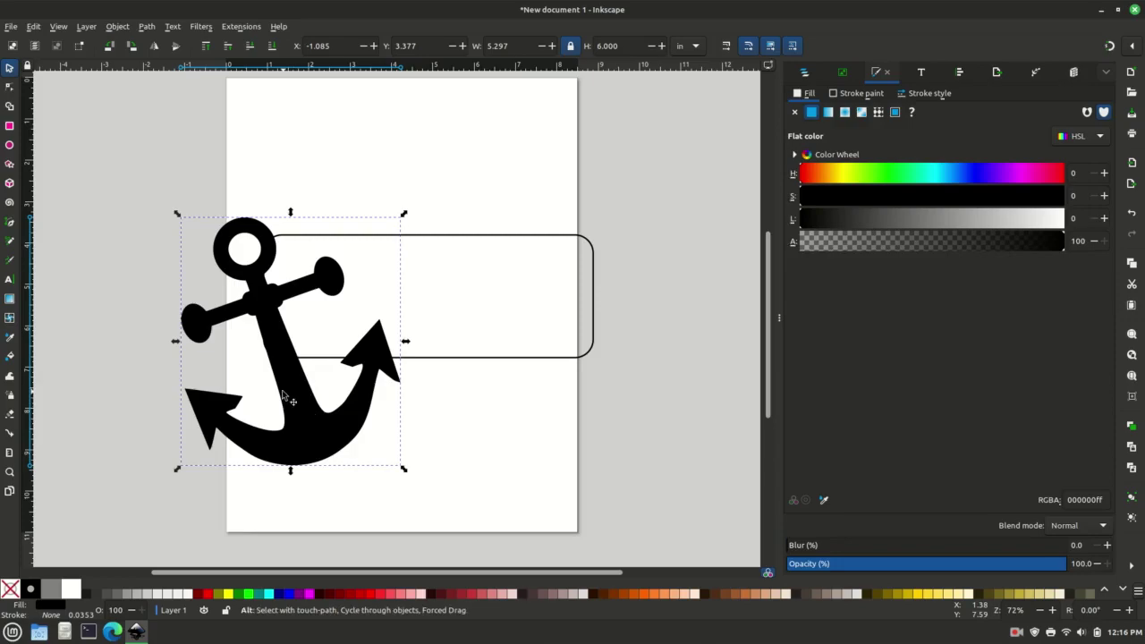
pyautogui.hotkey('alt', 'Left')
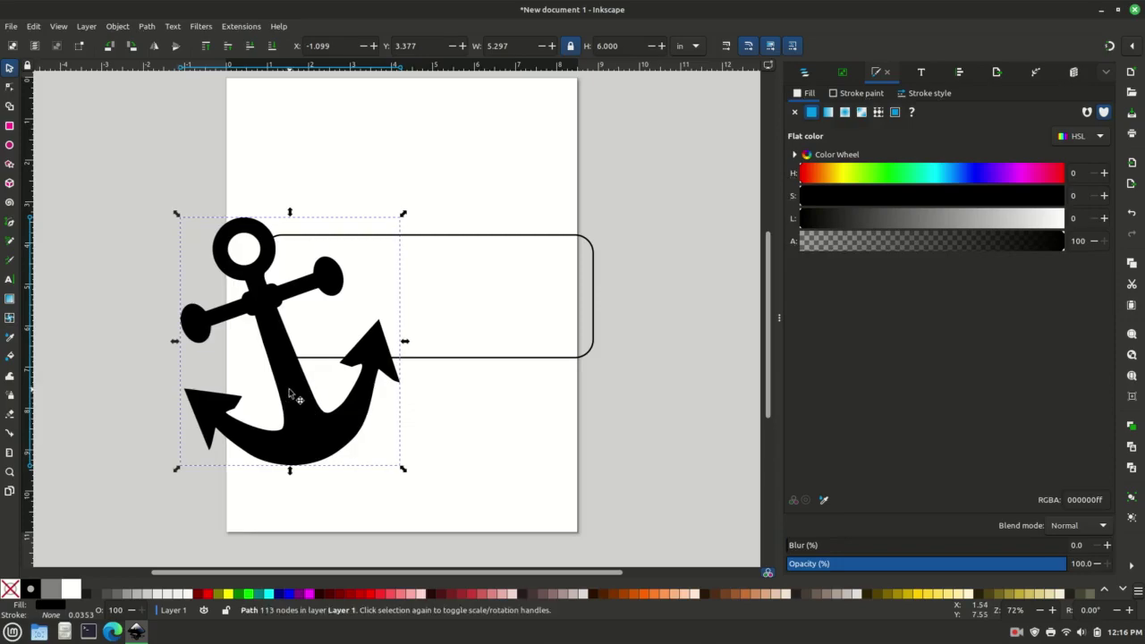
pyautogui.press('shift')
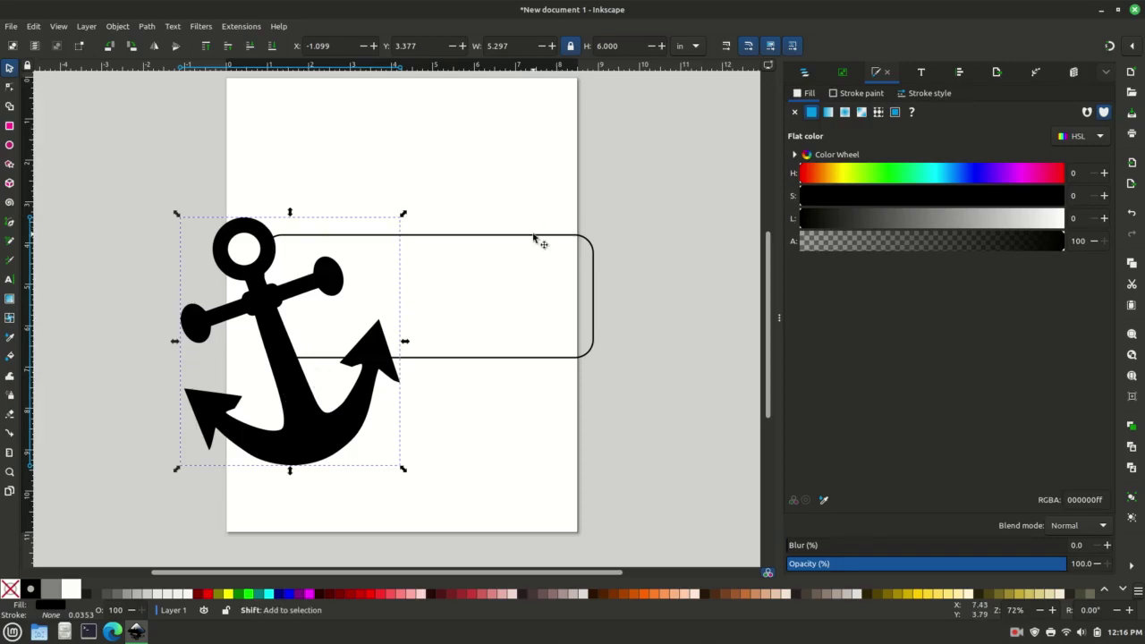
# Add the rectangle to the anchor selection, try Combine, then undo it
pyautogui.keyDown('shift'); pyautogui.click(534, 239); pyautogui.keyUp('shift')
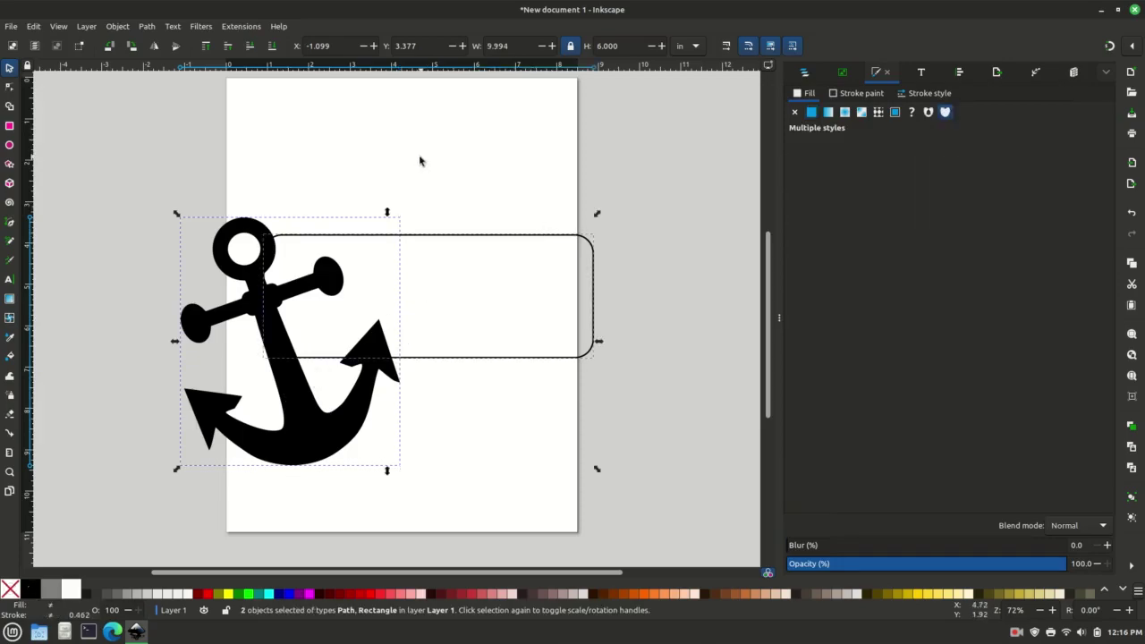
pyautogui.click(151, 30)
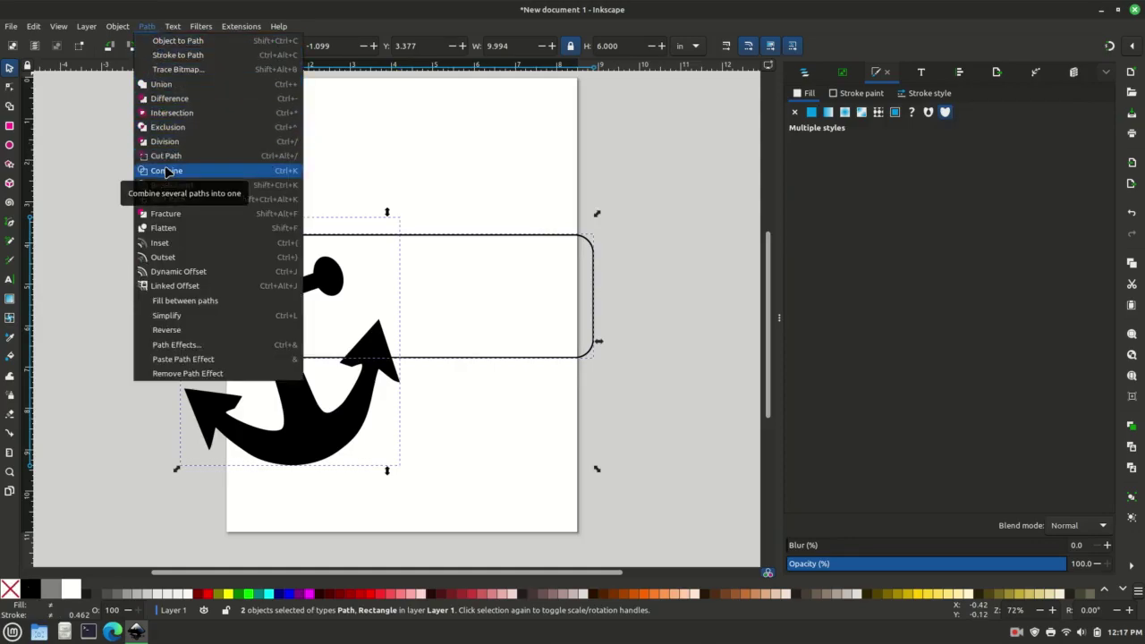
pyautogui.click(164, 169)
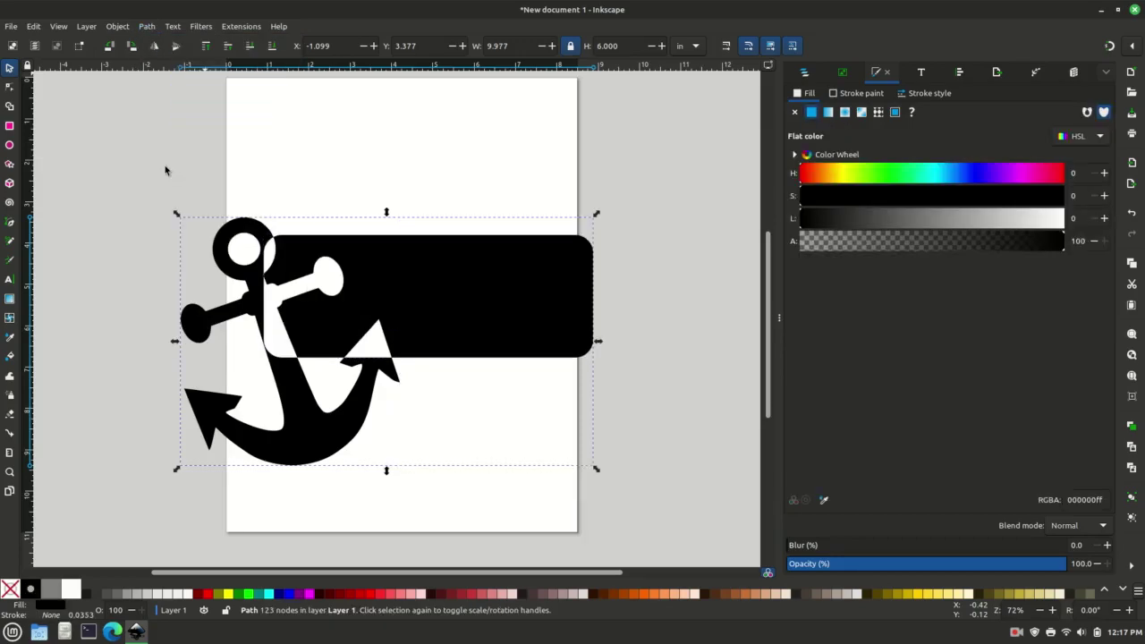
pyautogui.hotkey('ctrl', 'z')
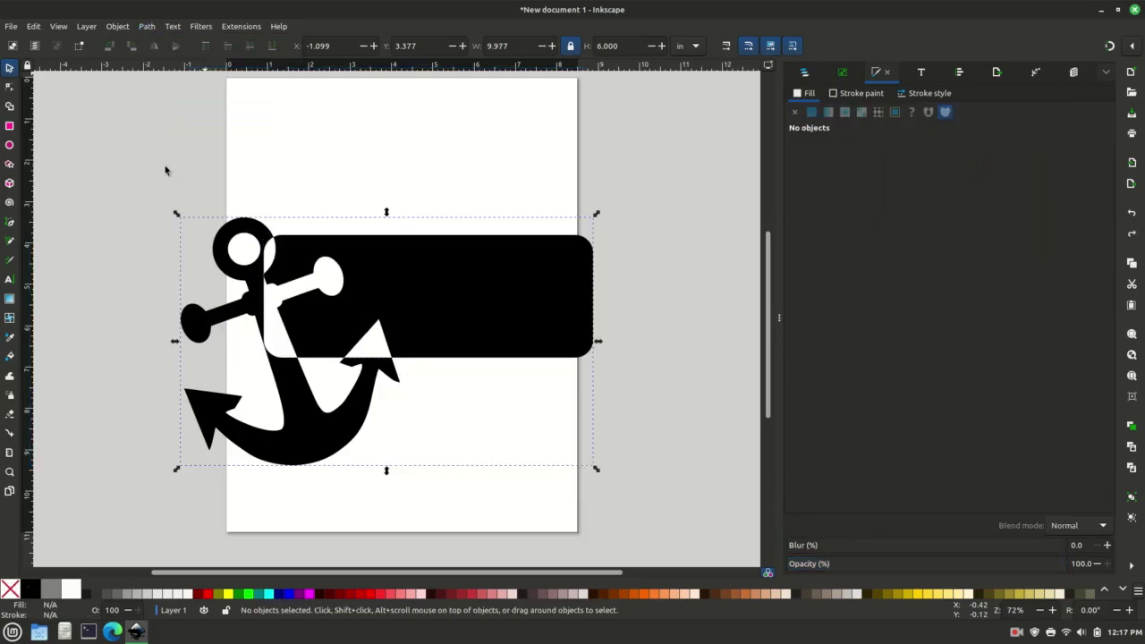
# Box-select the anchor and rectangle and apply Path > Union to form one outline
pyautogui.click(149, 26)
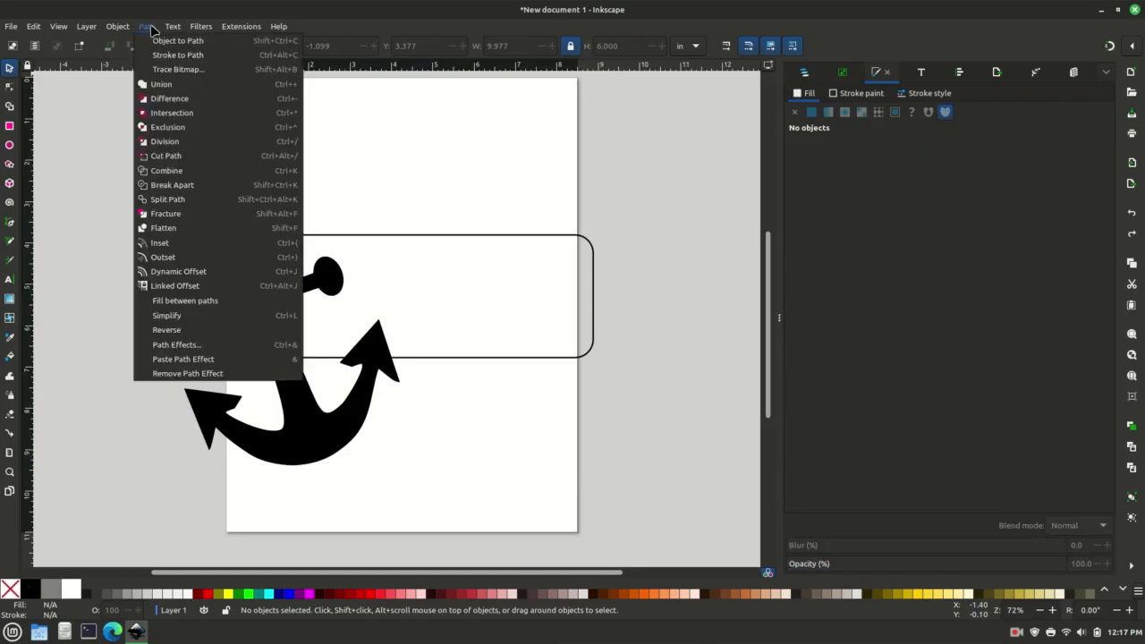
pyautogui.click(163, 85)
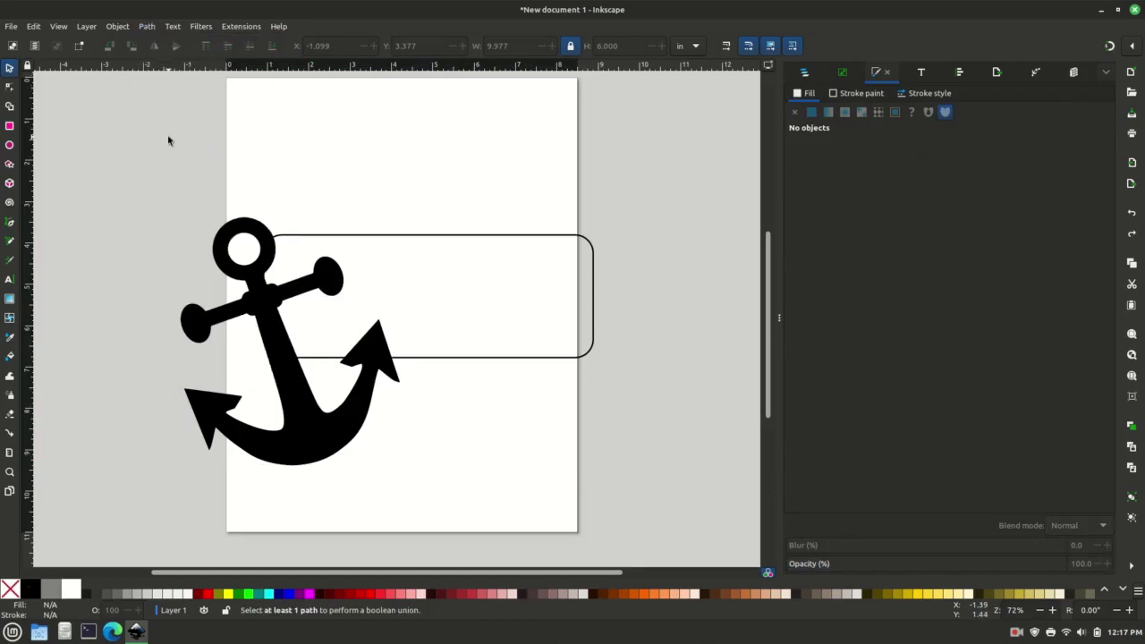
pyautogui.moveTo(169, 141); pyautogui.dragTo(652, 436)
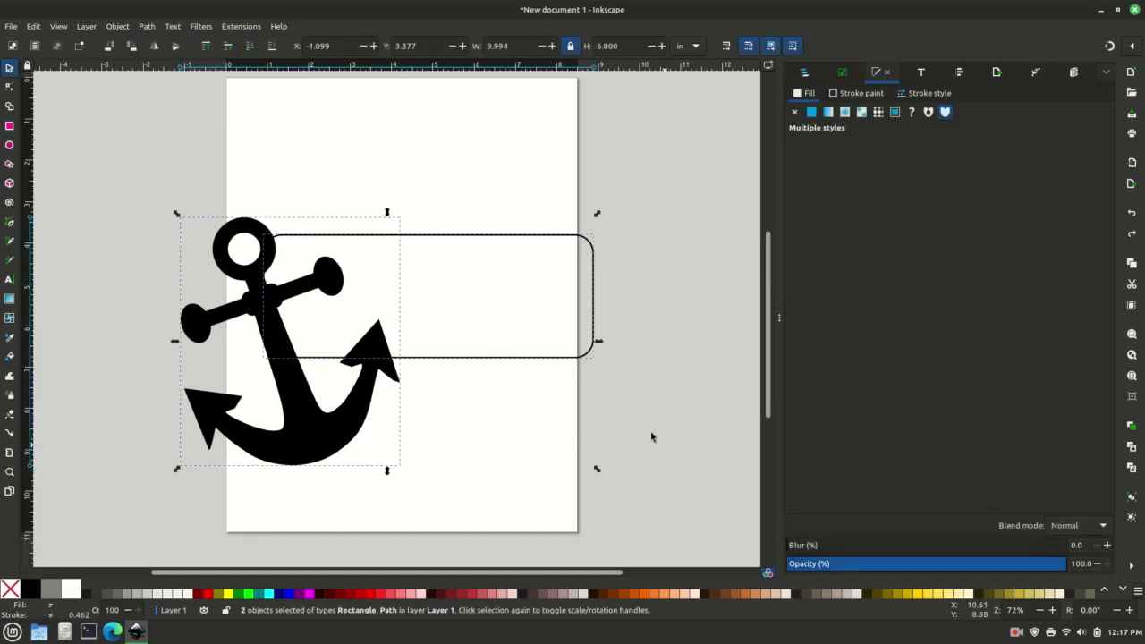
pyautogui.click(146, 26)
pyautogui.click(146, 82)
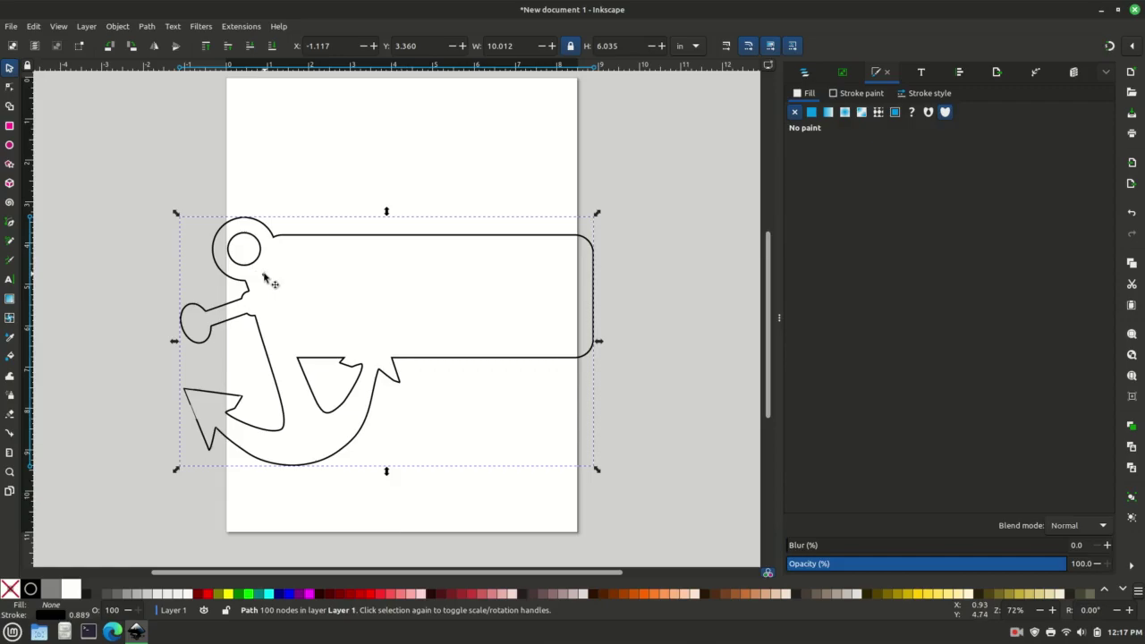
pyautogui.press('+')
pyautogui.press('+')
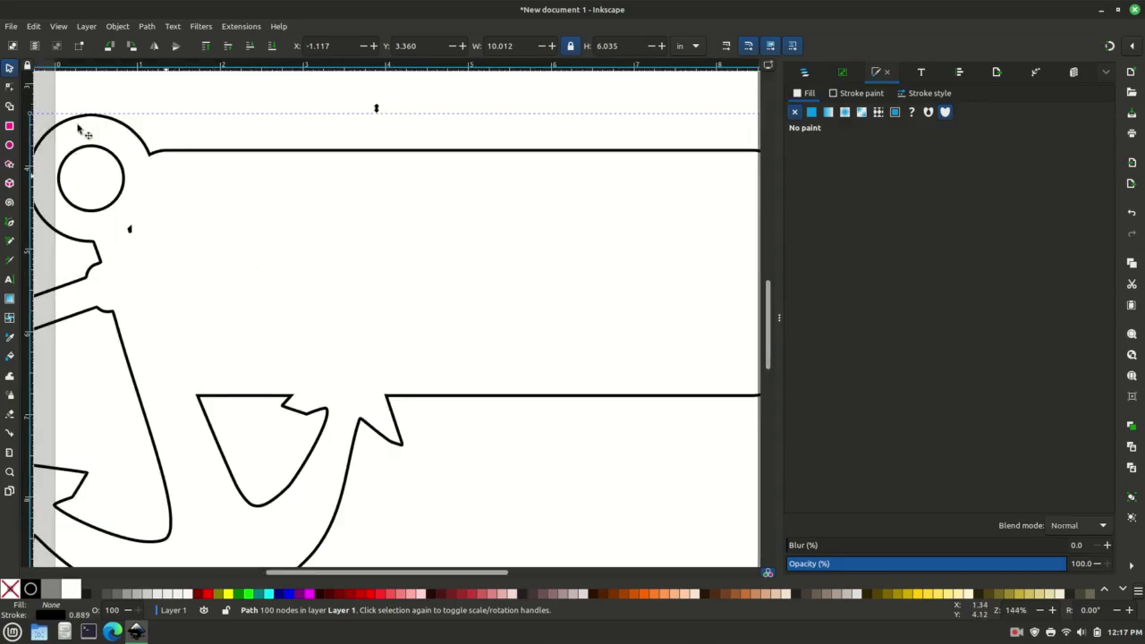
# Delete the stray fragment's nodes beside the anchor ring
pyautogui.click(12, 88)
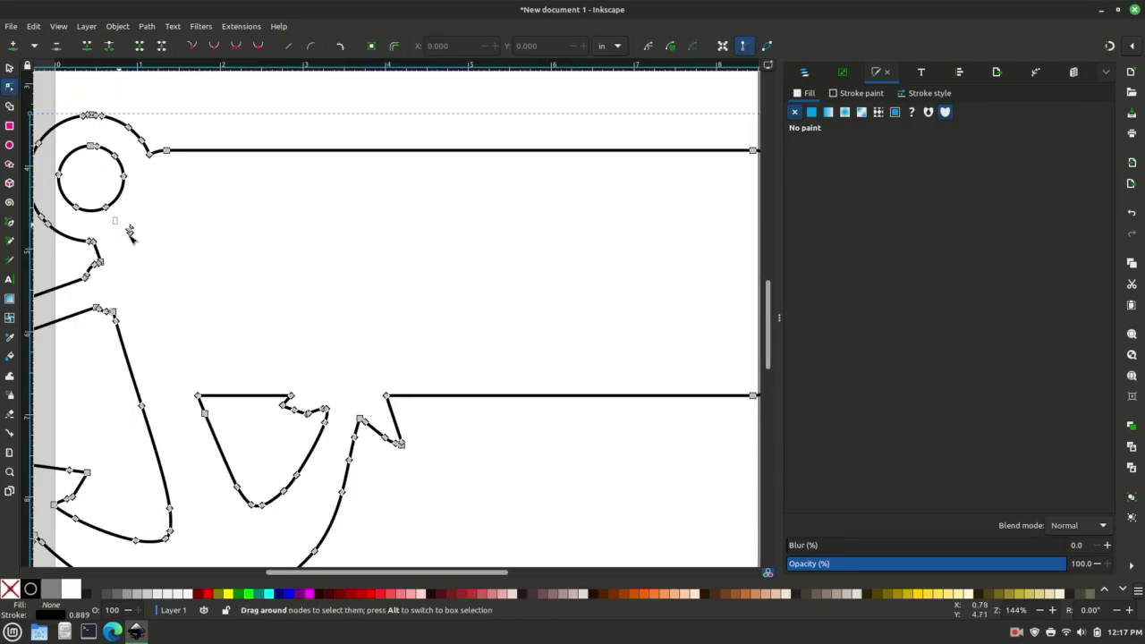
pyautogui.moveTo(117, 220); pyautogui.dragTo(139, 246)
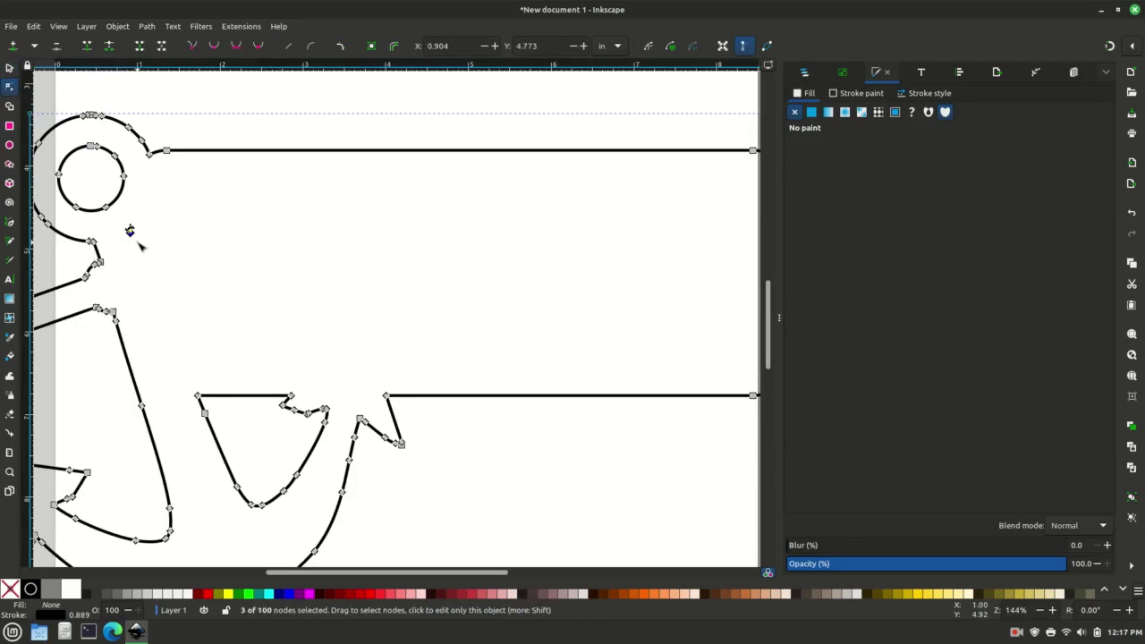
pyautogui.press('Delete')
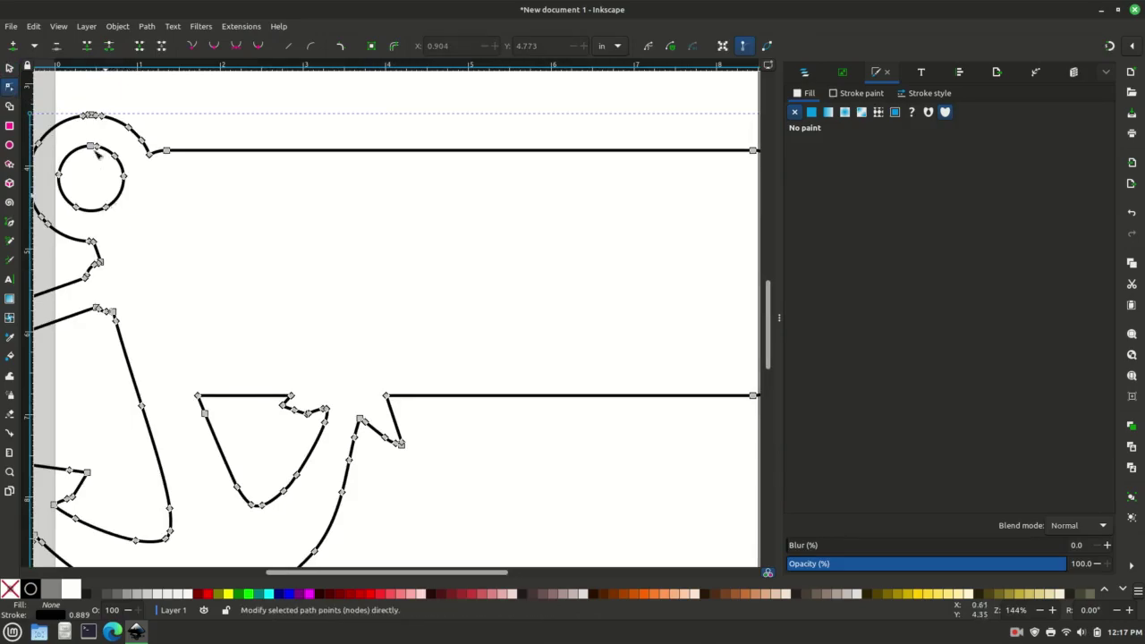
# Zoom to fit and drag the merged outline slightly lower on the page
pyautogui.click(8, 70)
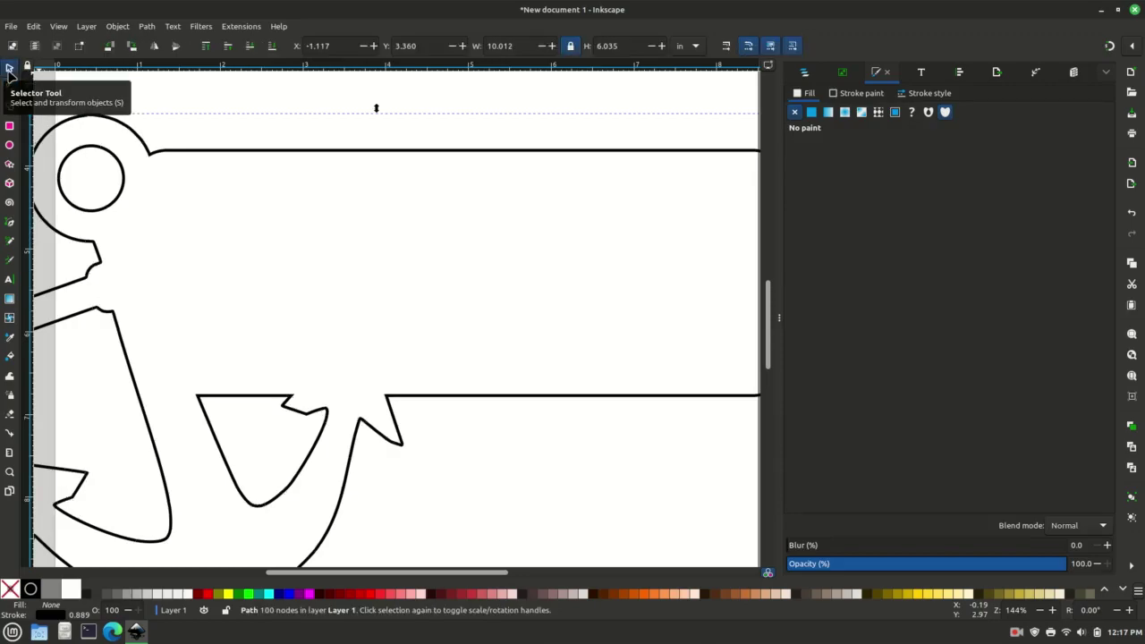
pyautogui.press('5')
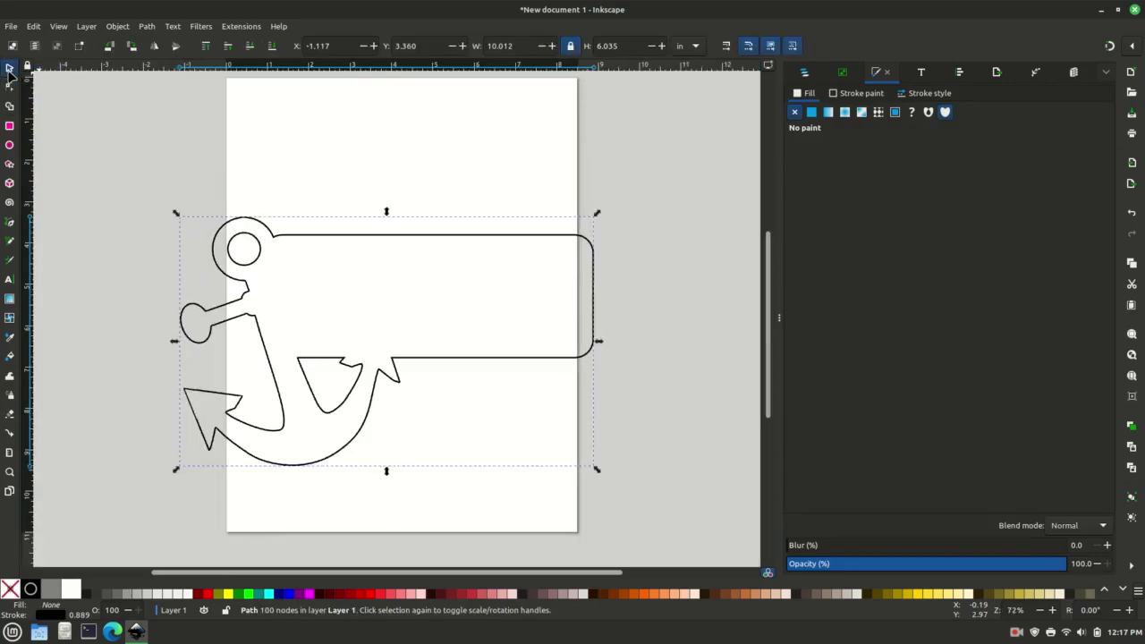
pyautogui.press('3')
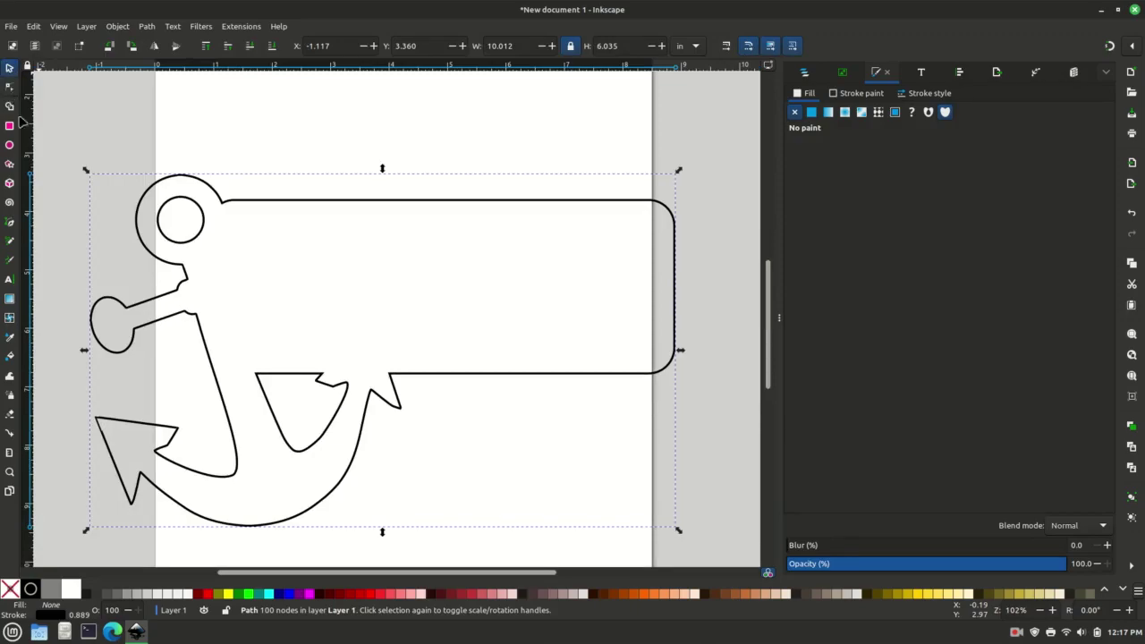
pyautogui.moveTo(260, 202); pyautogui.dragTo(257, 231)
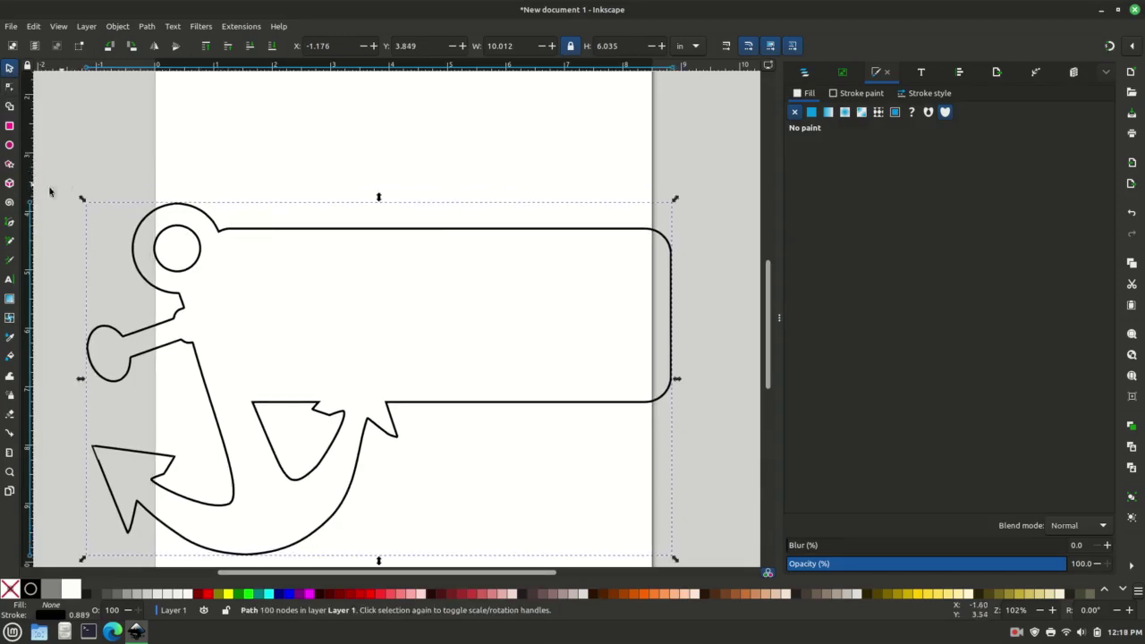
# Type NAVY in Timmana 3.00 in and drag it inside the sign's rectangle
pyautogui.click(8, 281)
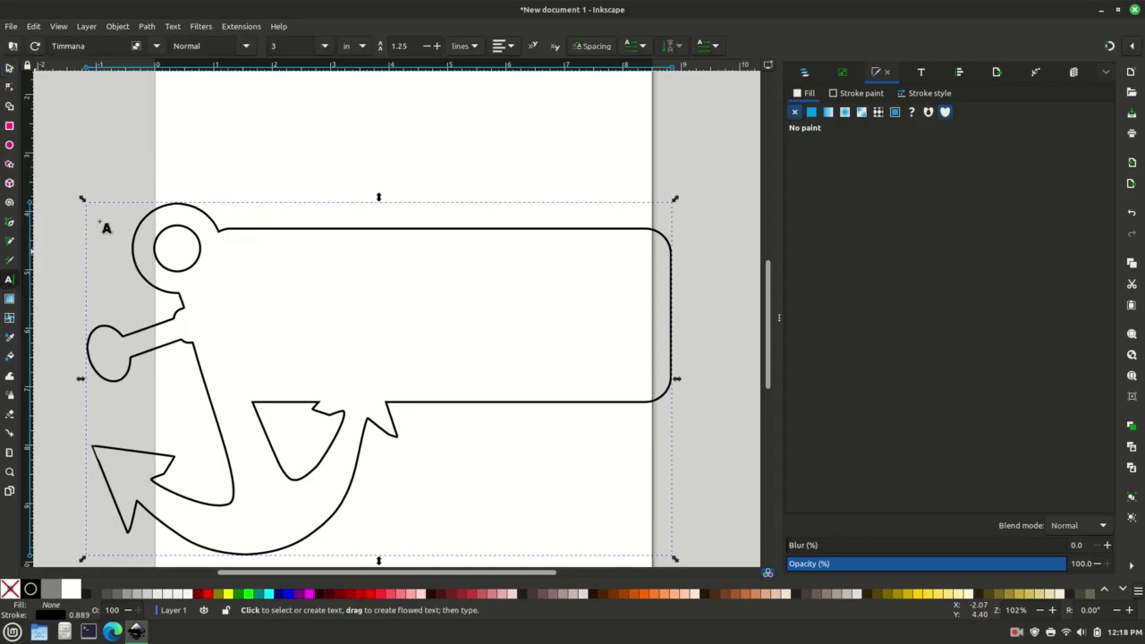
pyautogui.click(205, 153)
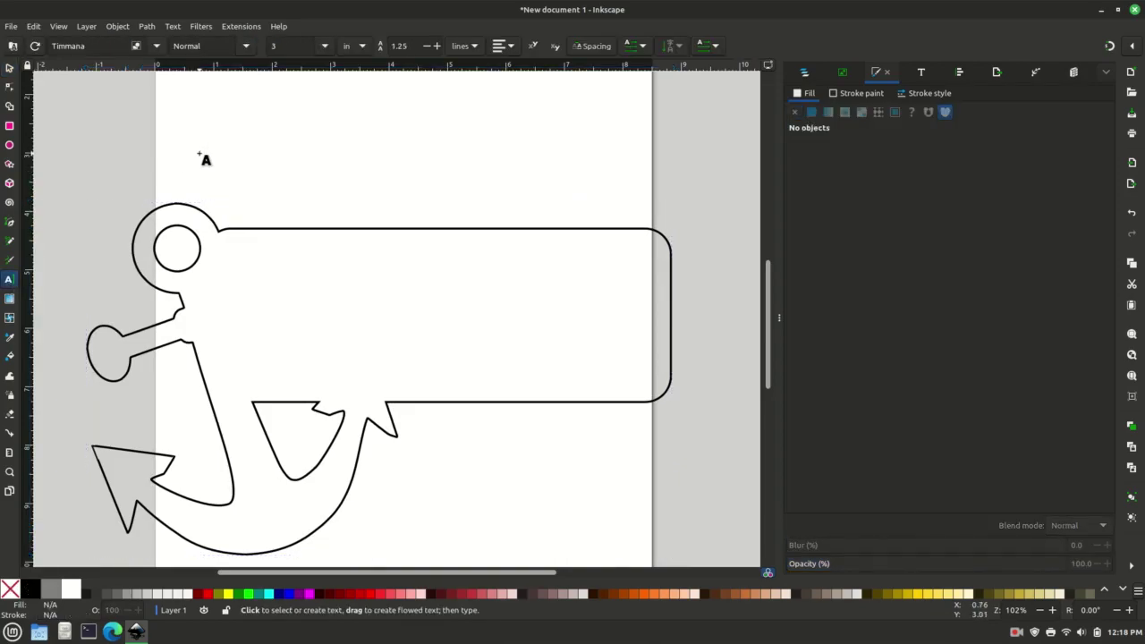
pyautogui.write('NAVY')
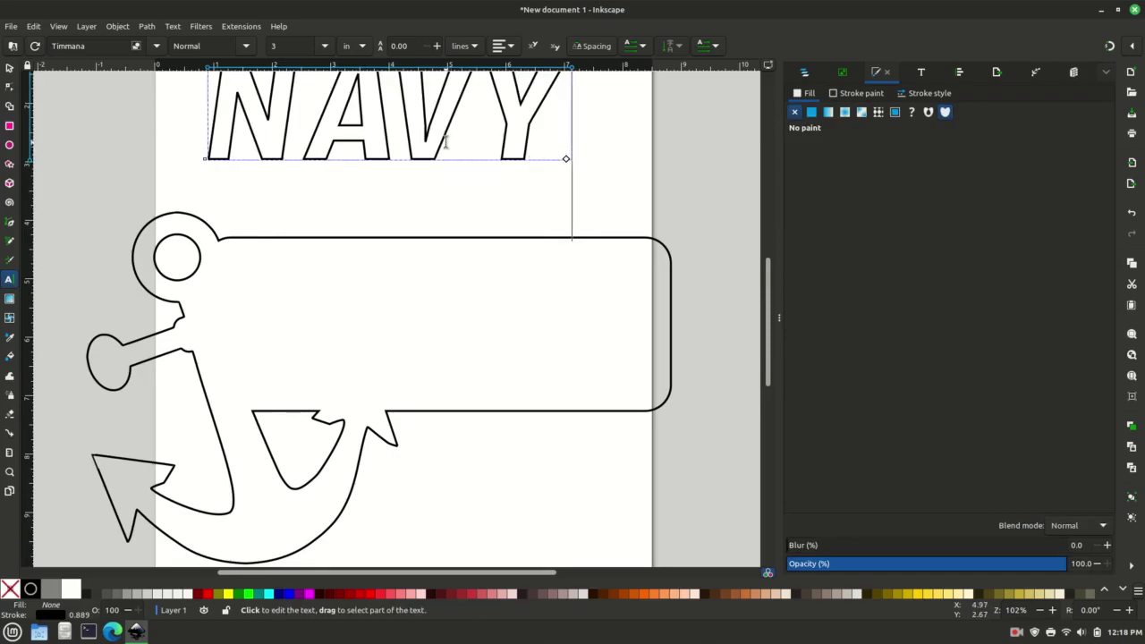
pyautogui.click(9, 67)
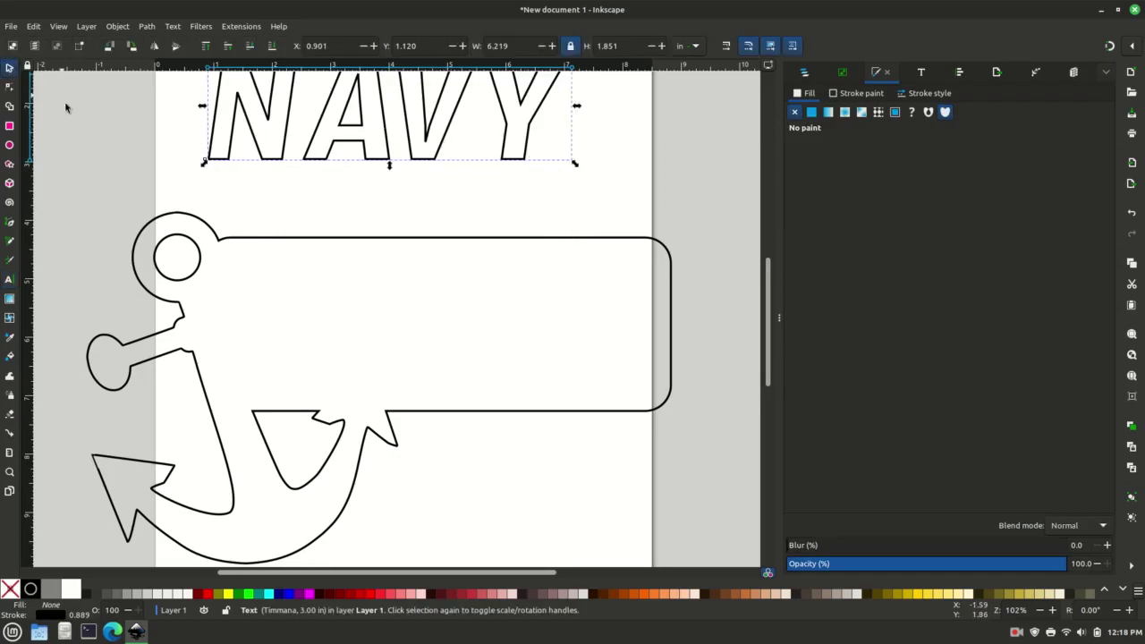
pyautogui.moveTo(261, 160); pyautogui.dragTo(311, 383)
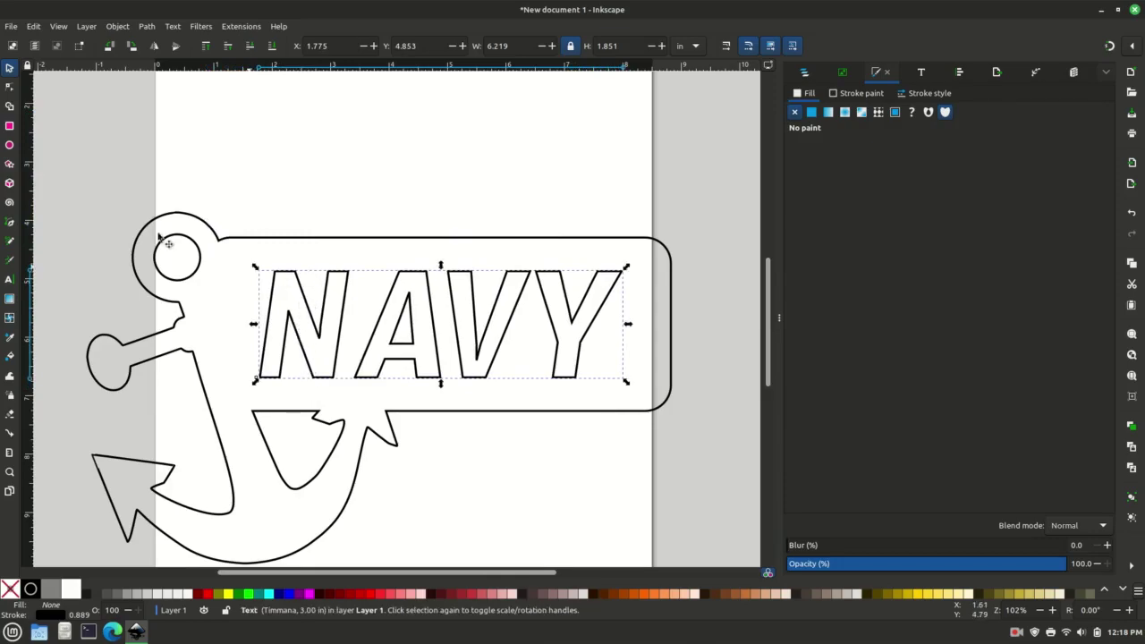
pyautogui.click(9, 279)
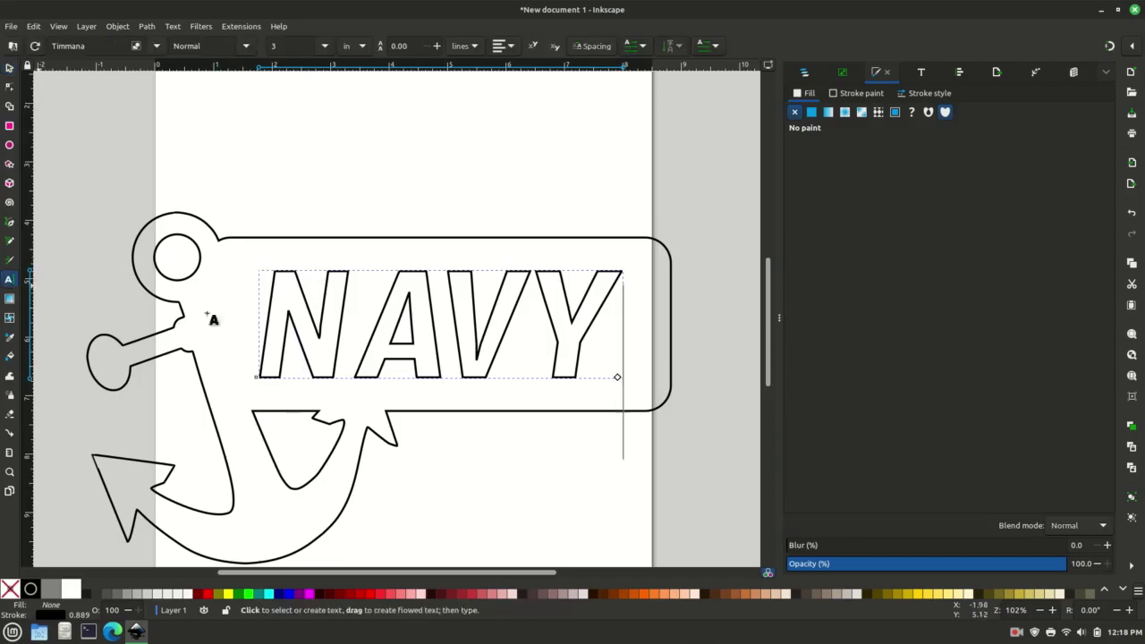
pyautogui.click(358, 340)
pyautogui.hotkey('ctrl', 'a')
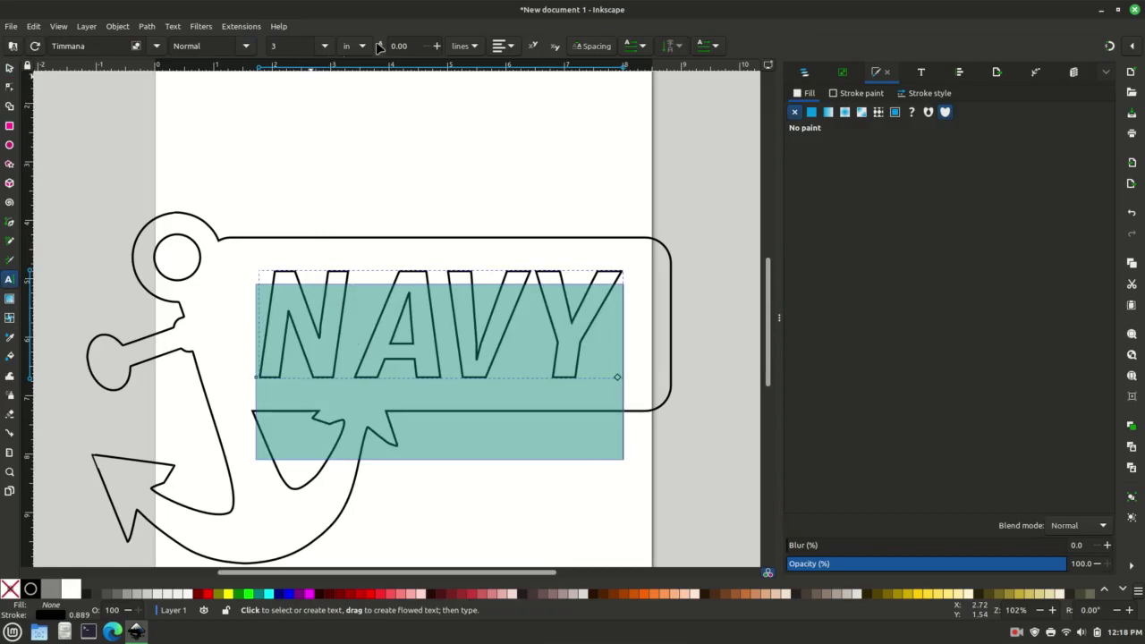
pyautogui.doubleClick(280, 50)
pyautogui.write('2.5')
pyautogui.press('Return')
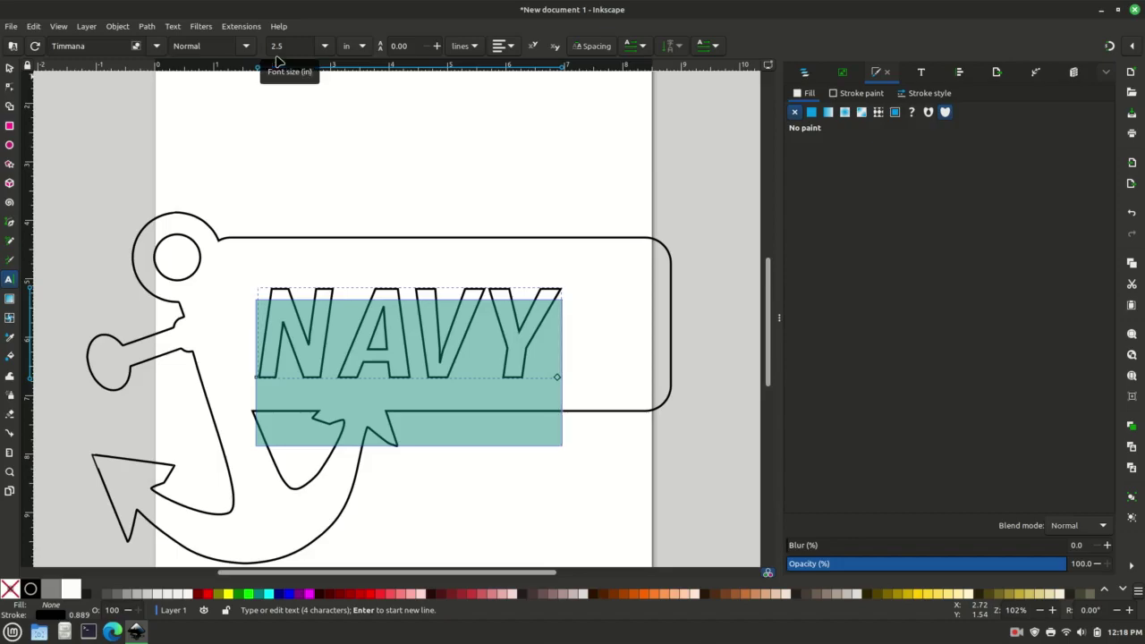
pyautogui.click(280, 49)
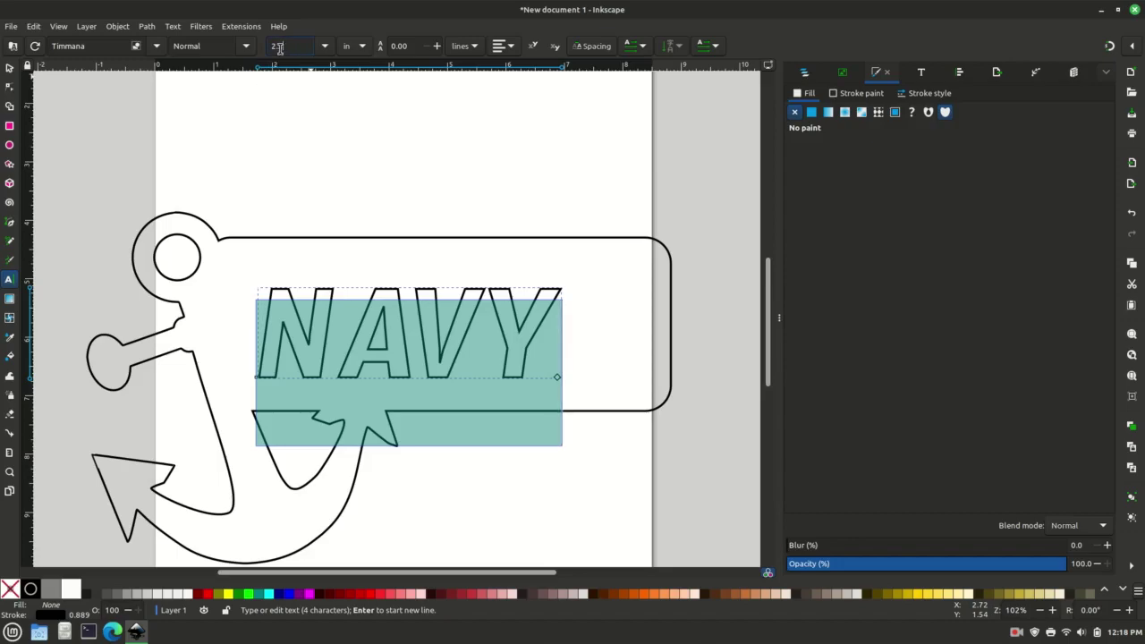
pyautogui.doubleClick(280, 49)
pyautogui.write('3')
pyautogui.press('Return')
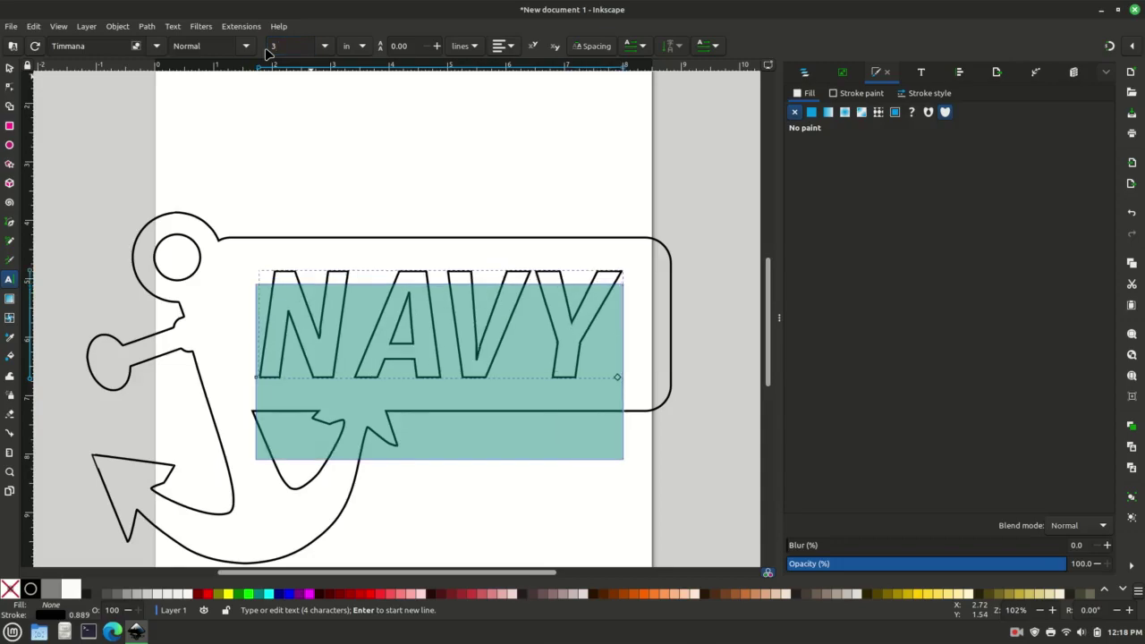
pyautogui.click(392, 207)
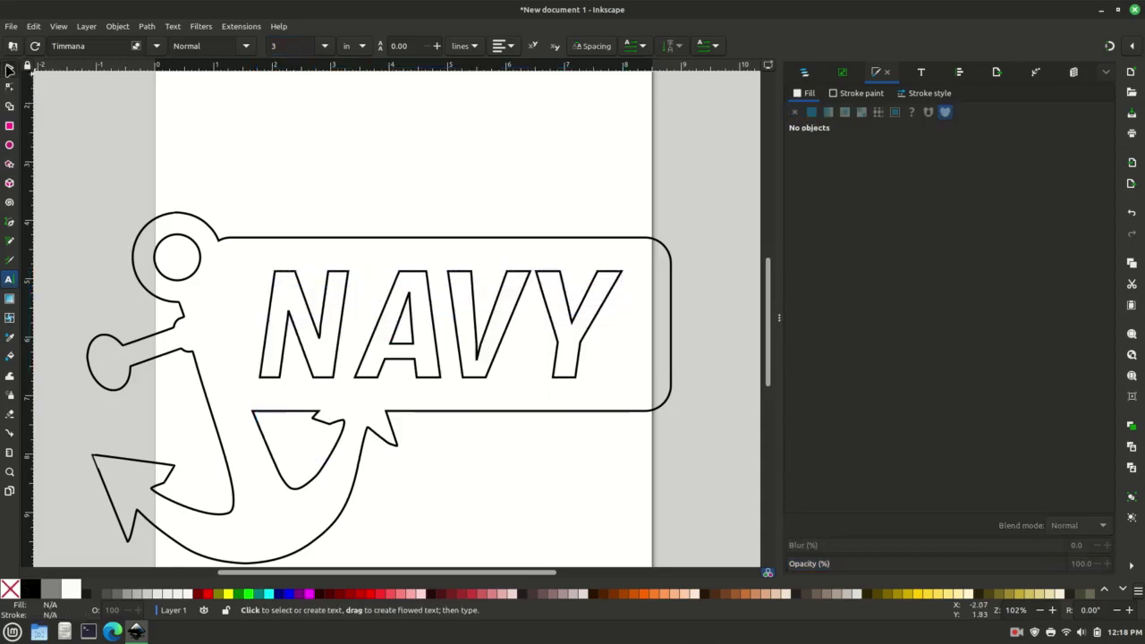
pyautogui.click(9, 69)
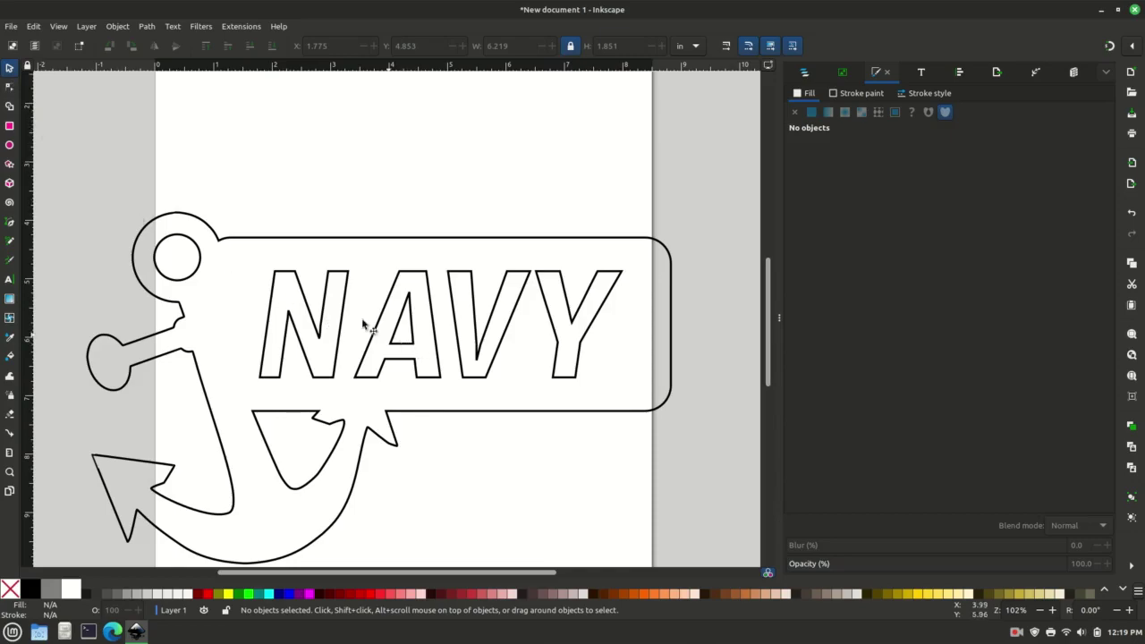
pyautogui.click(286, 279)
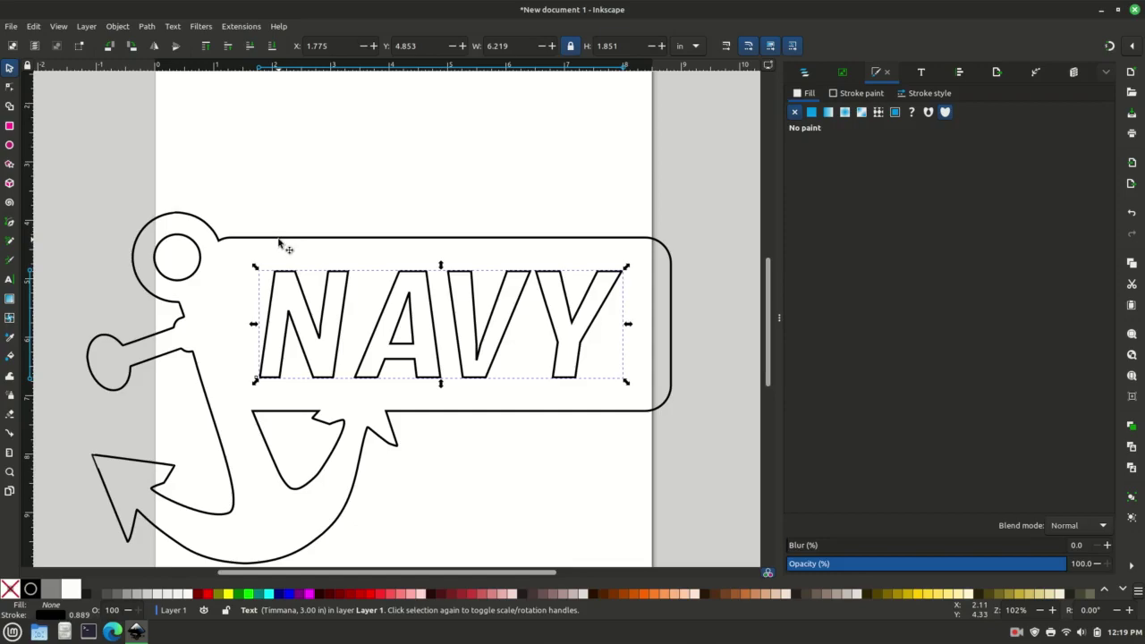
# Select the NAVY text plus the anchor outline and apply Path > Difference
pyautogui.click(279, 240)
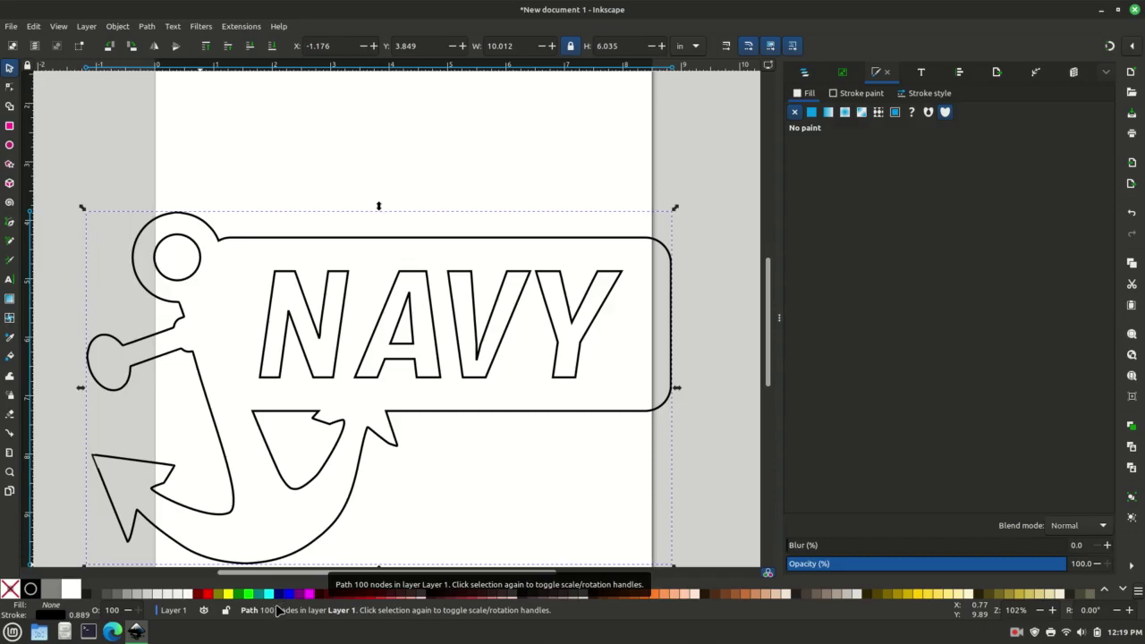
pyautogui.click(376, 353)
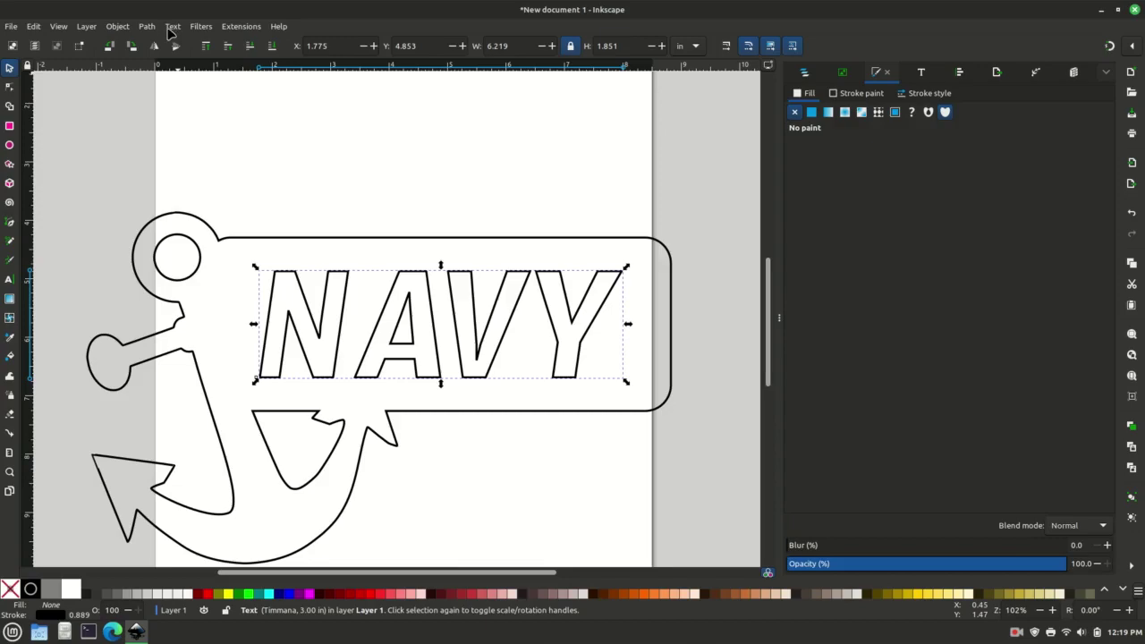
pyautogui.keyDown('shift'); pyautogui.click(177, 217); pyautogui.keyUp('shift')
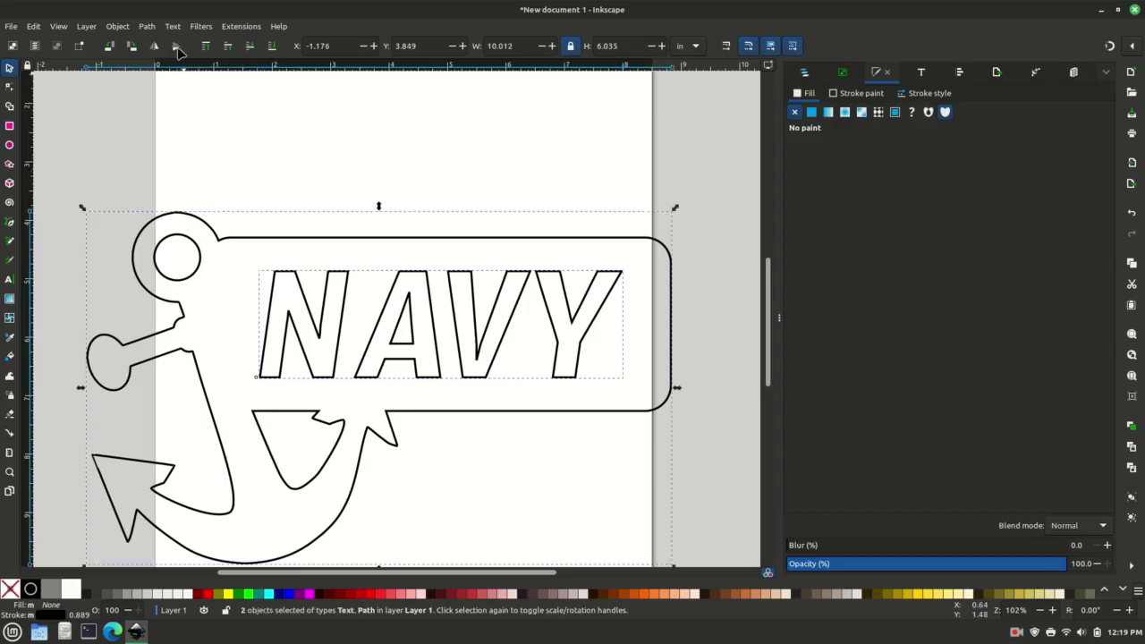
pyautogui.click(146, 26)
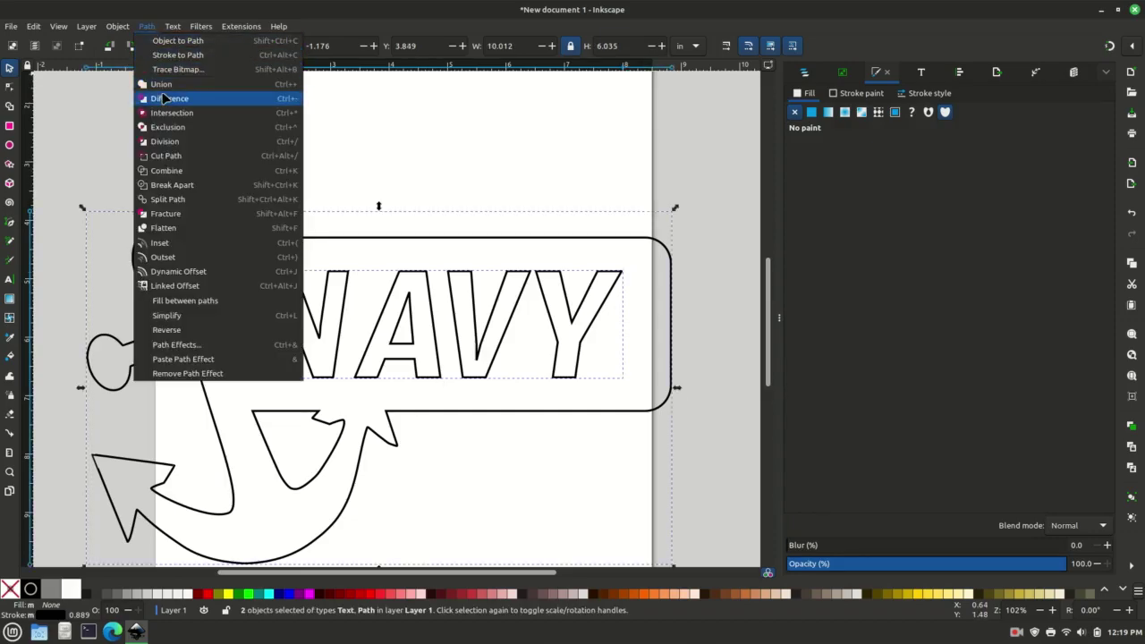
pyautogui.click(164, 100)
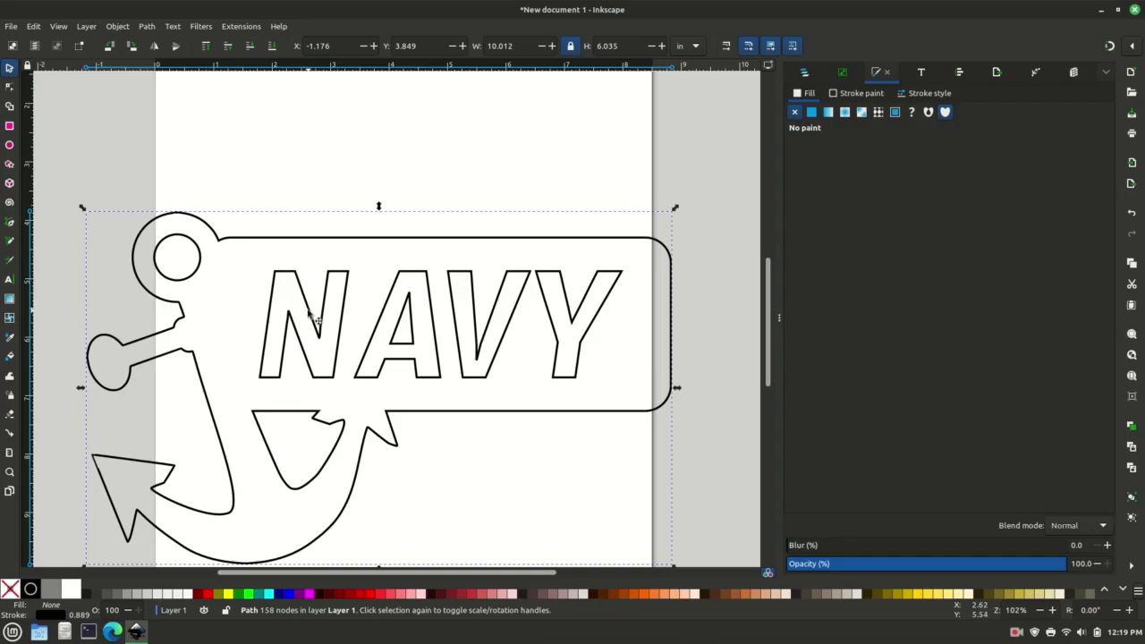
# Show the combined NAVY path's nodes with the Node tool and zoom in on the letter A
pyautogui.click(8, 88)
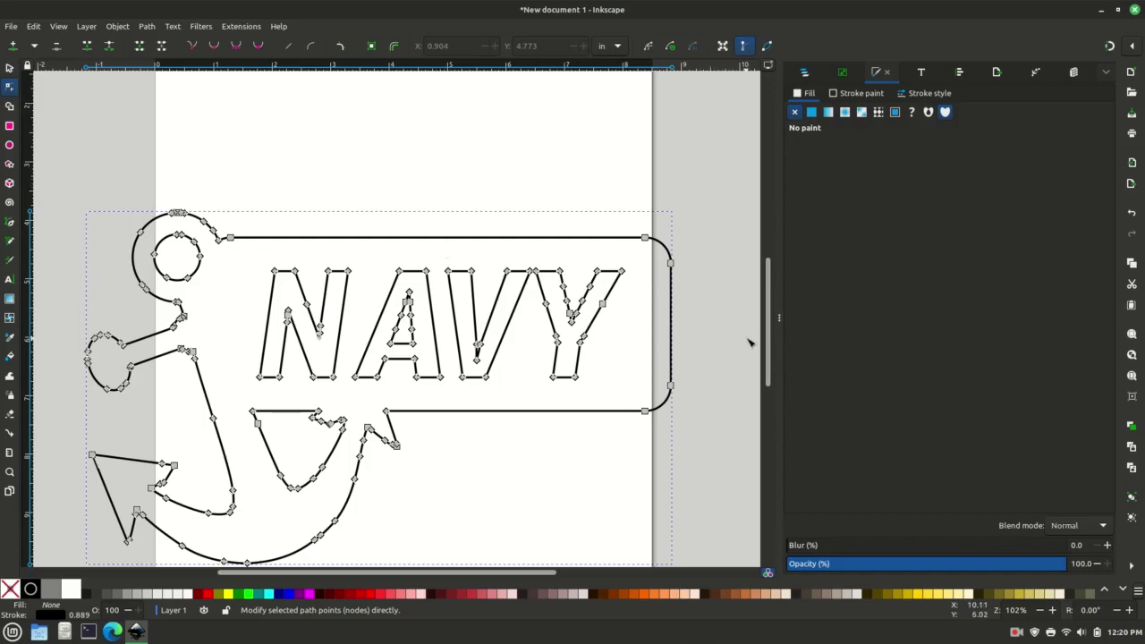
pyautogui.moveTo(766, 347); pyautogui.dragTo(768, 364)
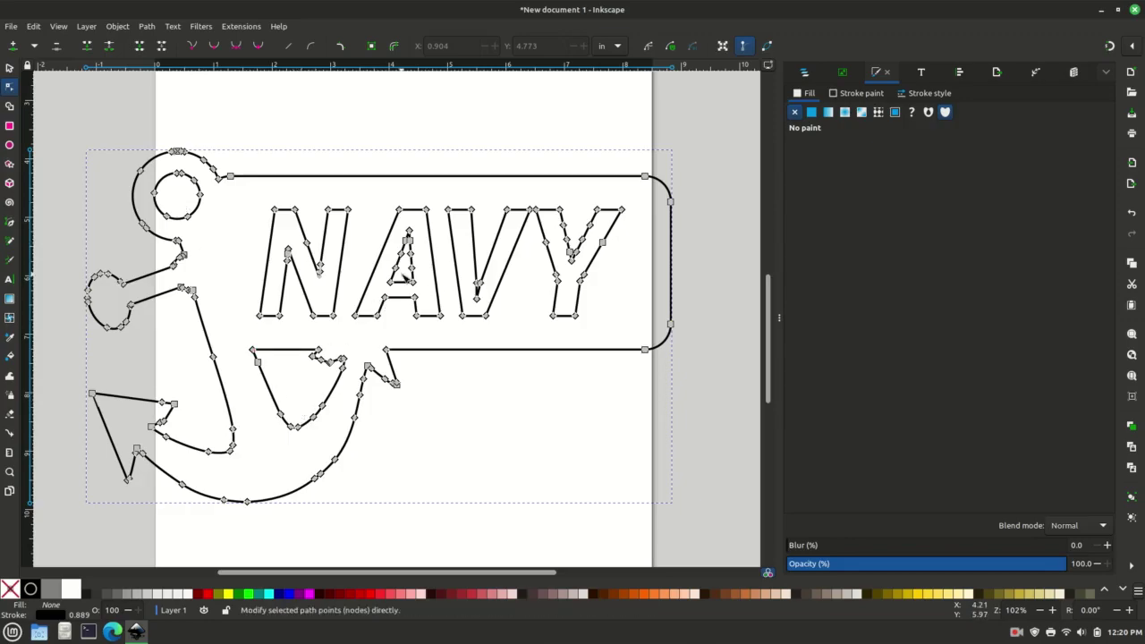
pyautogui.scroll(4, 403, 278)
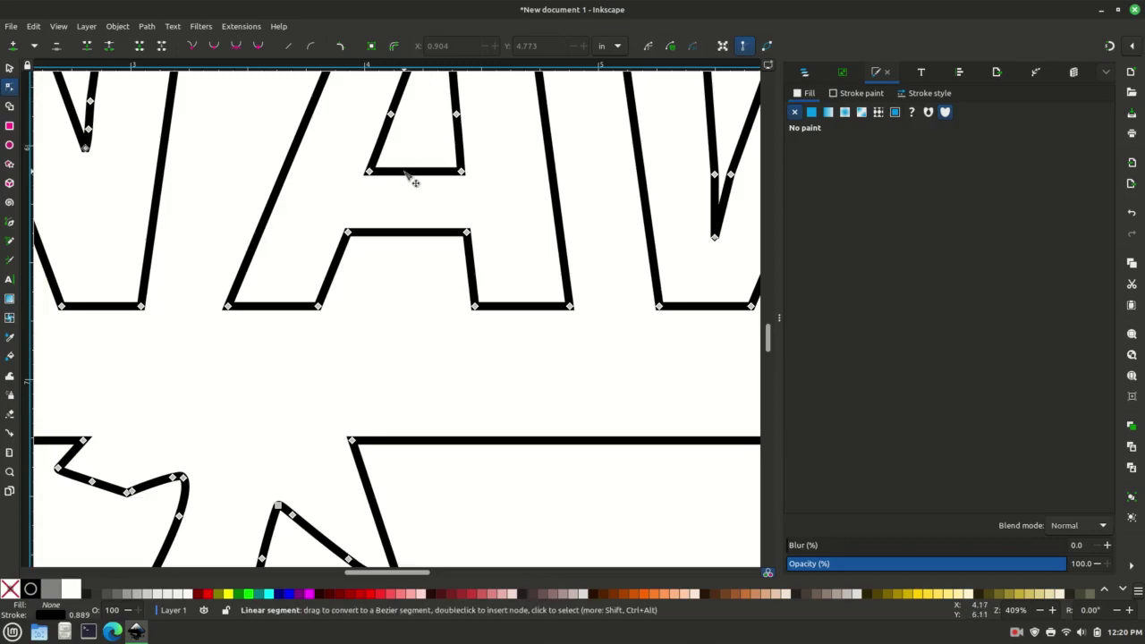
# Draw a small circle below the letter A with a red fill and no outline
pyautogui.click(10, 68)
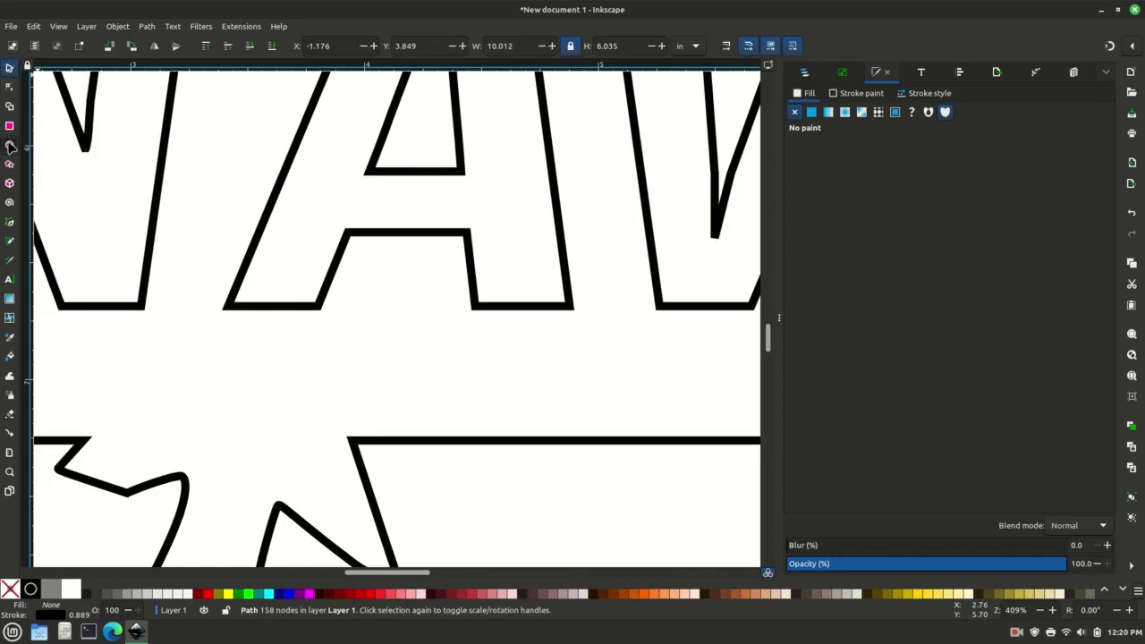
pyautogui.click(10, 146)
pyautogui.moveTo(372, 320); pyautogui.dragTo(416, 361)
pyautogui.click(861, 93)
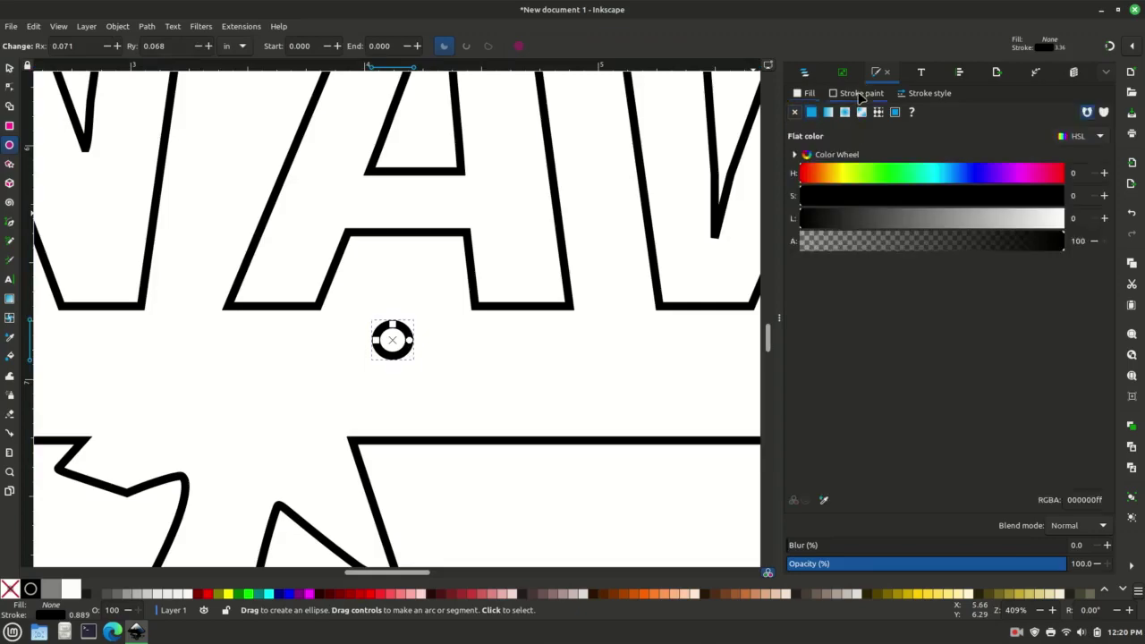
pyautogui.click(814, 116)
pyautogui.click(811, 93)
pyautogui.click(811, 114)
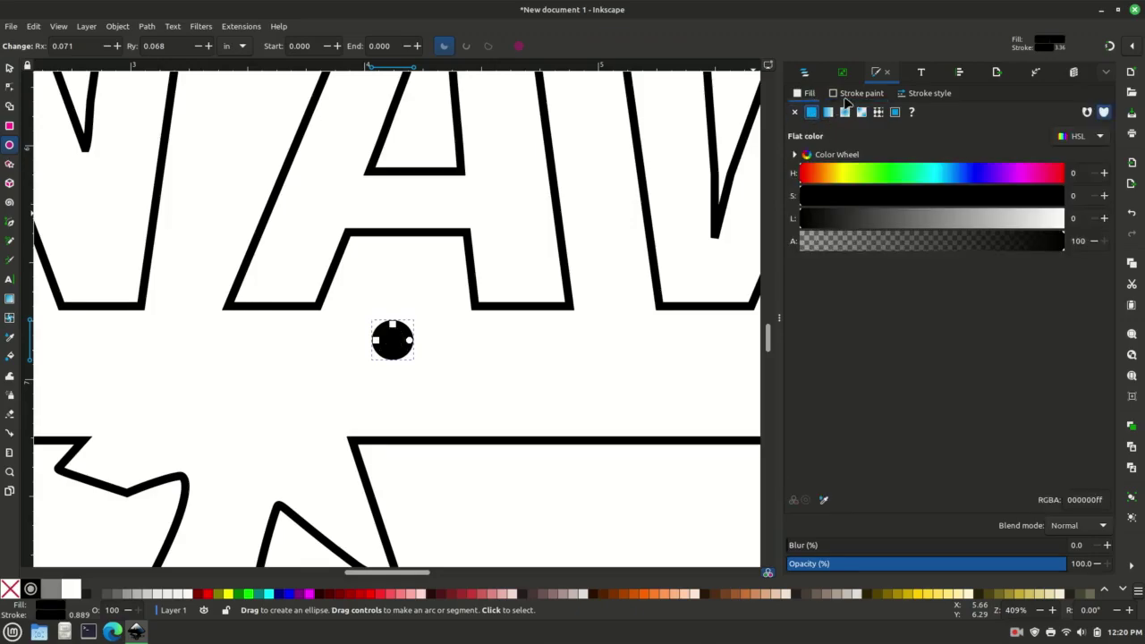
pyautogui.click(795, 113)
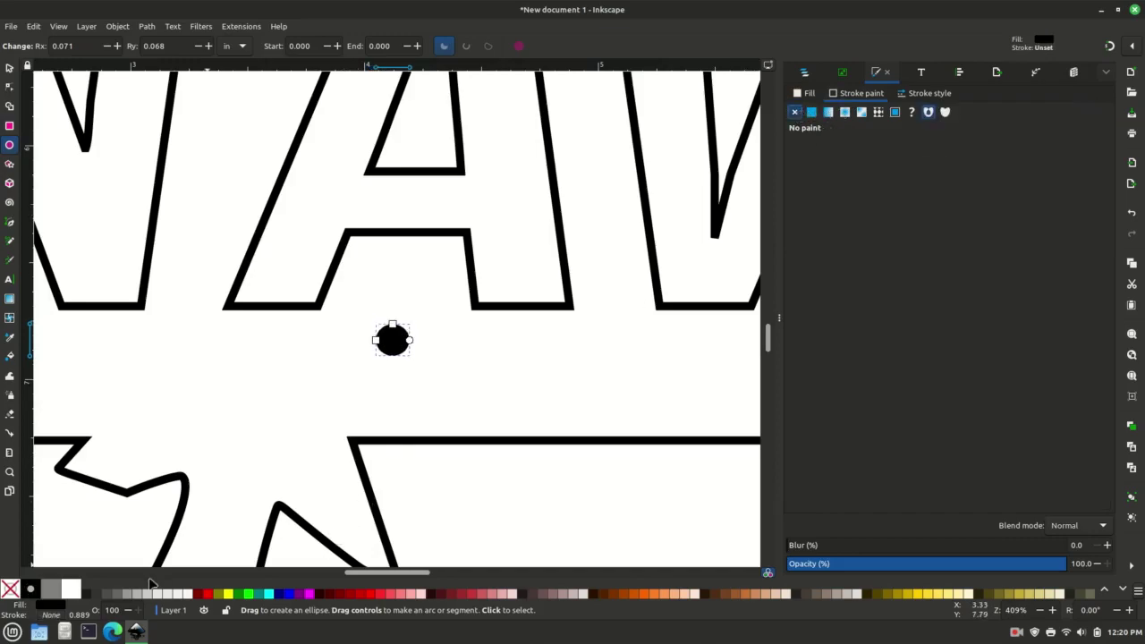
pyautogui.click(207, 595)
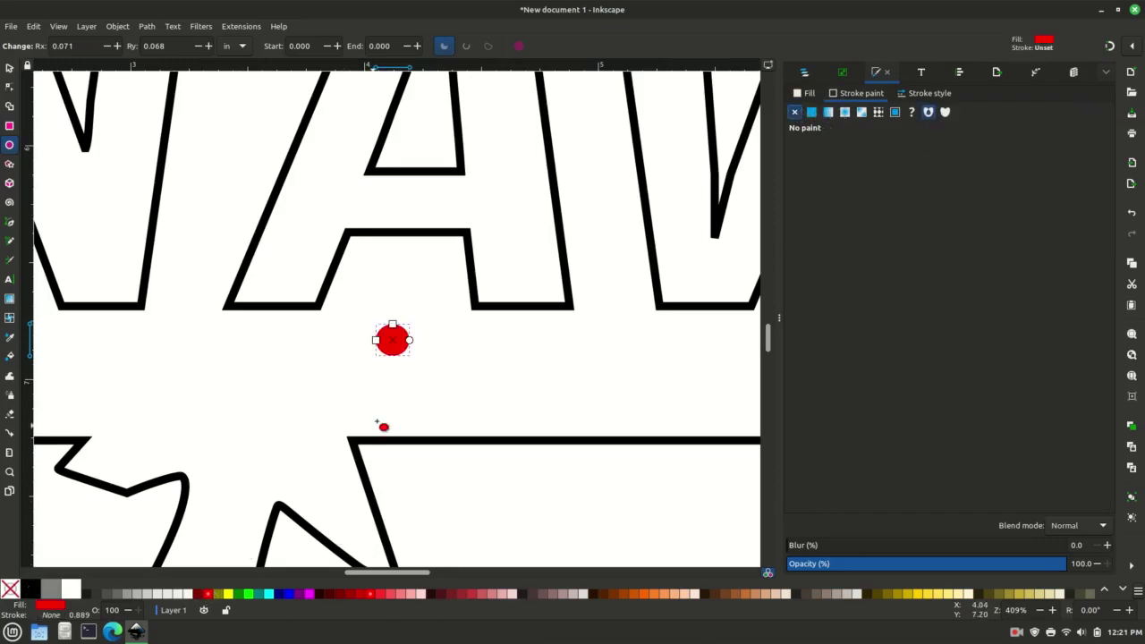
# Resize the circle to exactly 0.125 × 0.125 in with width and height unlinked
pyautogui.click(9, 68)
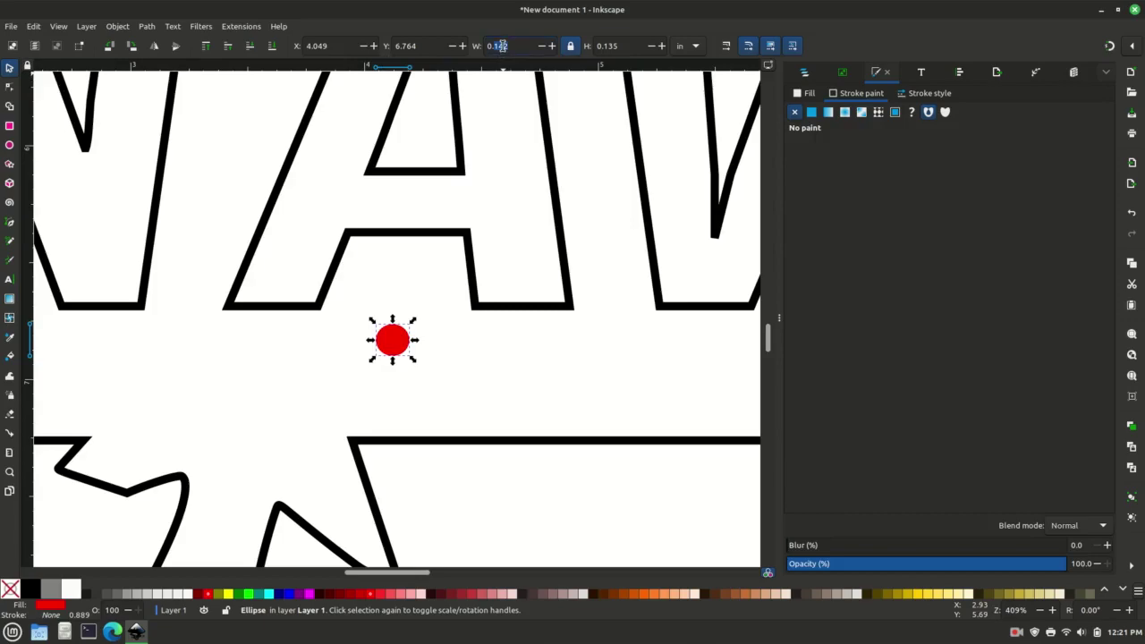
pyautogui.write('0.12')
pyautogui.click(572, 45)
pyautogui.click(615, 46)
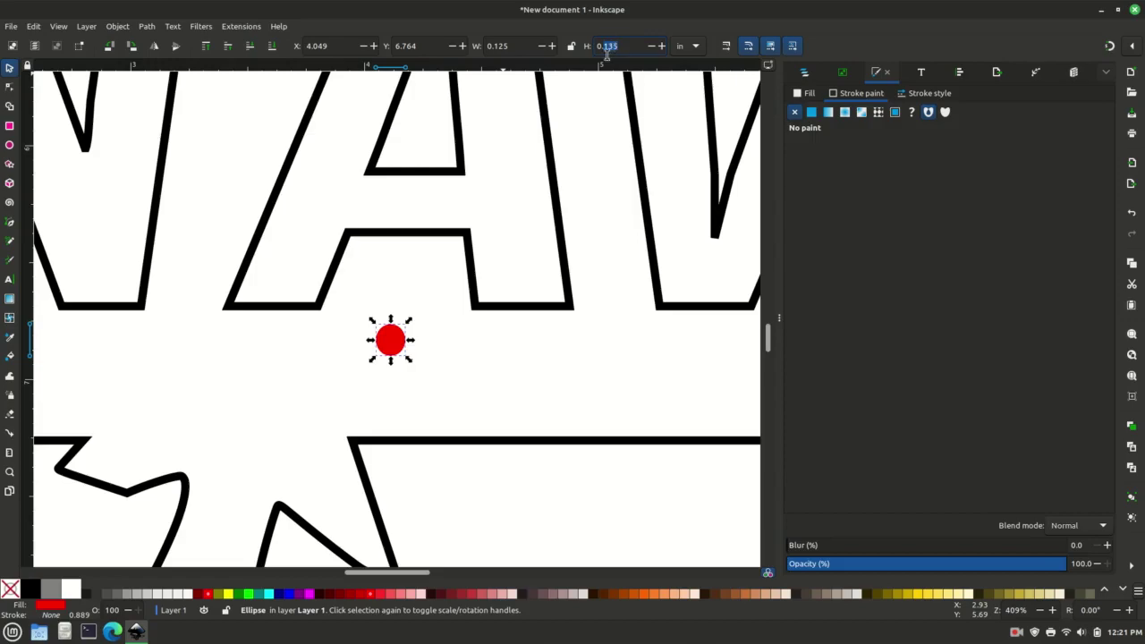
pyautogui.write('125')
pyautogui.click(458, 387)
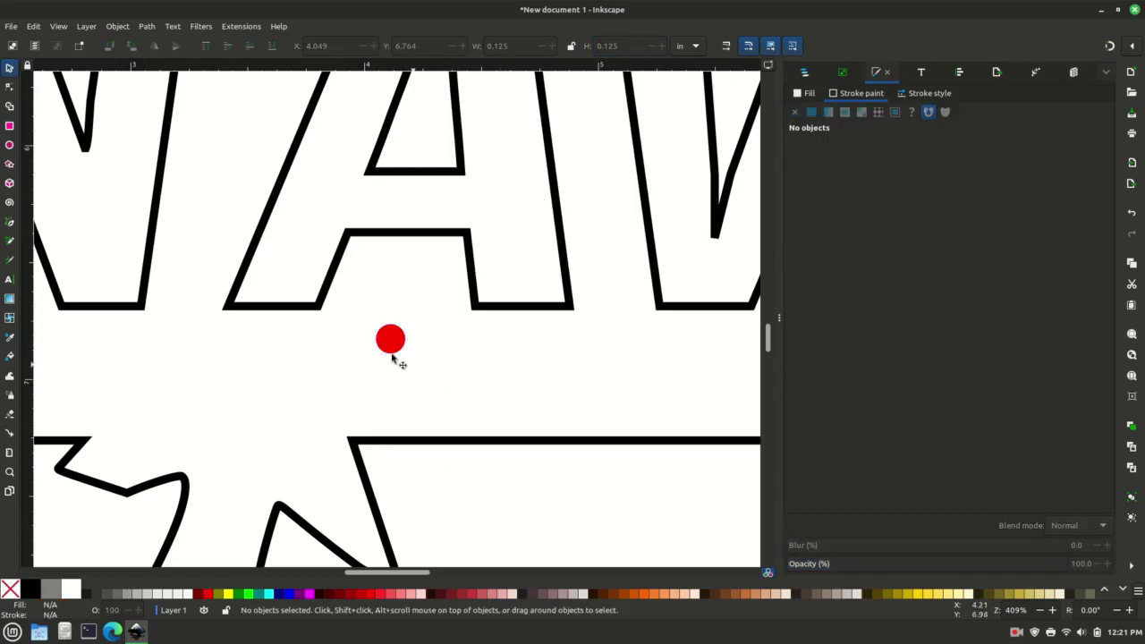
# Position the red circle against the A's crossbar on its left stem
pyautogui.moveTo(390, 338); pyautogui.dragTo(375, 257)
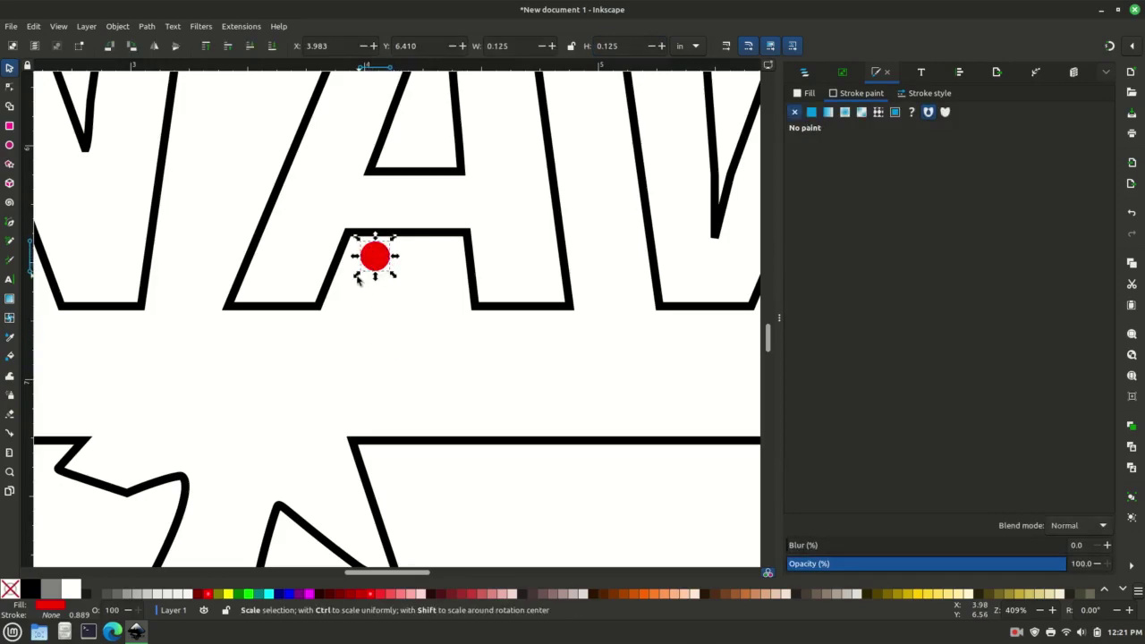
pyautogui.click(355, 288)
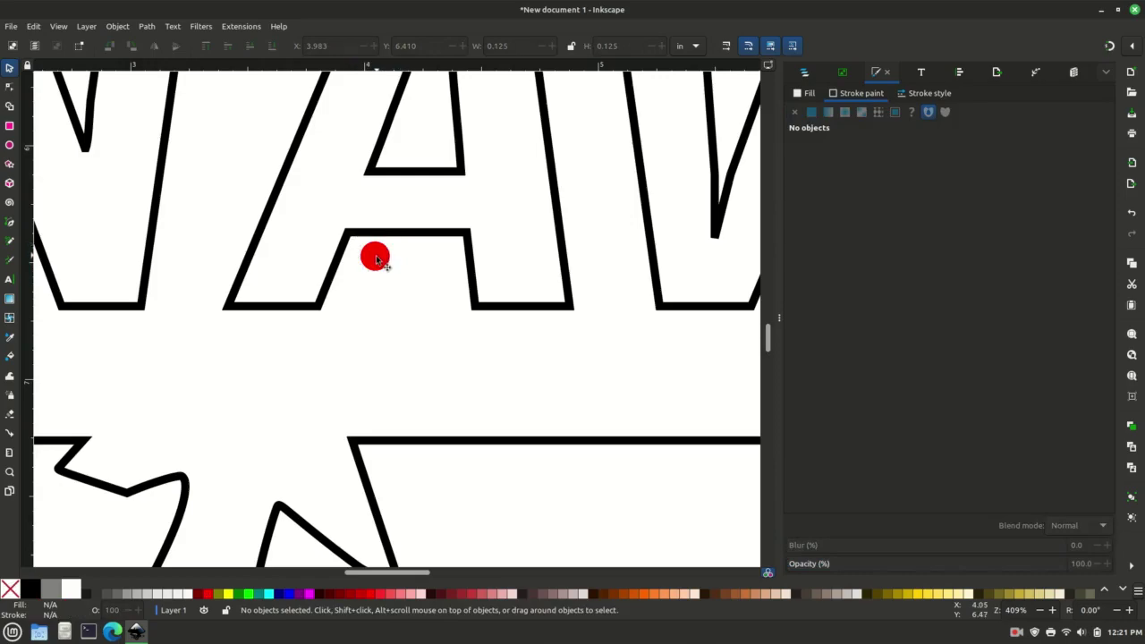
pyautogui.moveTo(374, 267)
pyautogui.mouseDown()
pyautogui.moveTo(348, 276)
pyautogui.moveTo(359, 280)
pyautogui.moveTo(364, 254)
pyautogui.mouseUp()
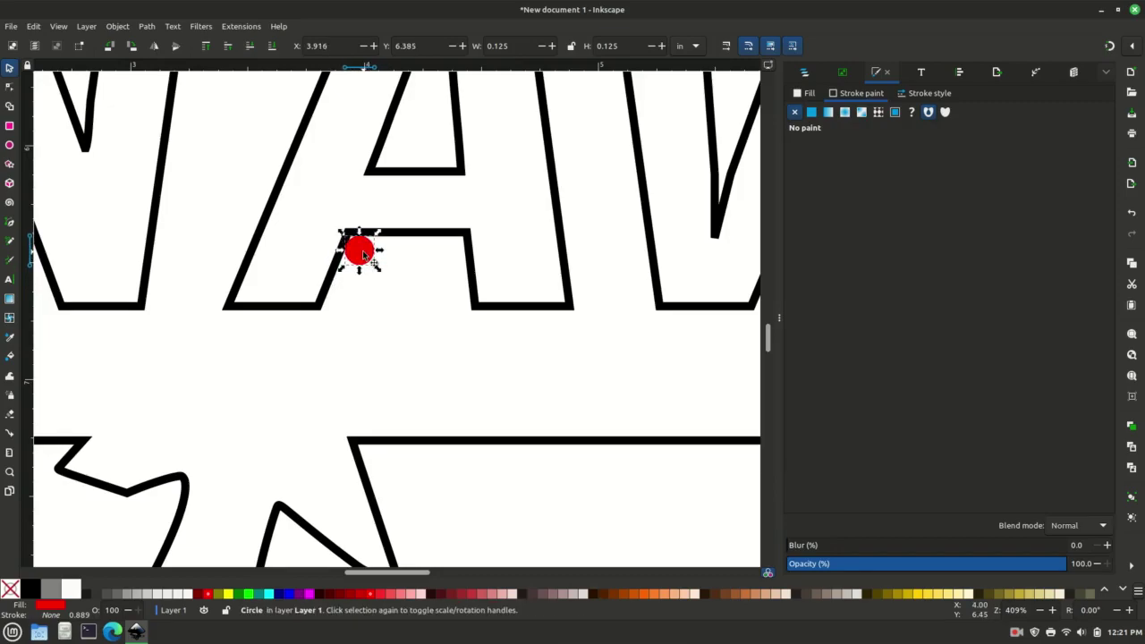
# Insert nodes on the A's crossbar underside and pick the counter's bottom edge
pyautogui.click(10, 88)
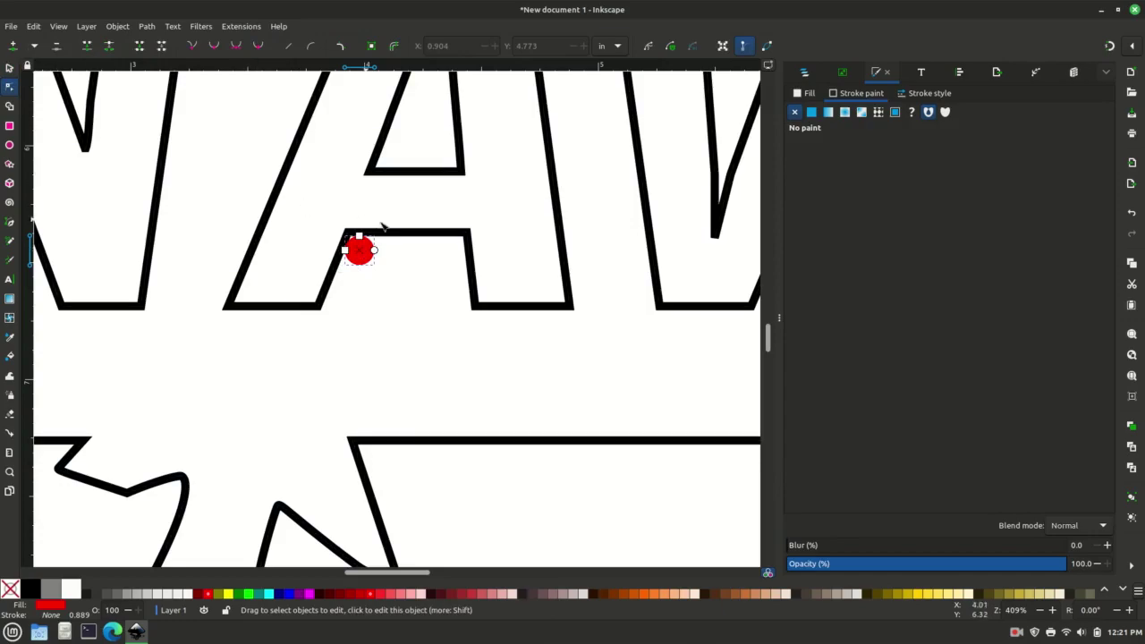
pyautogui.click(436, 238)
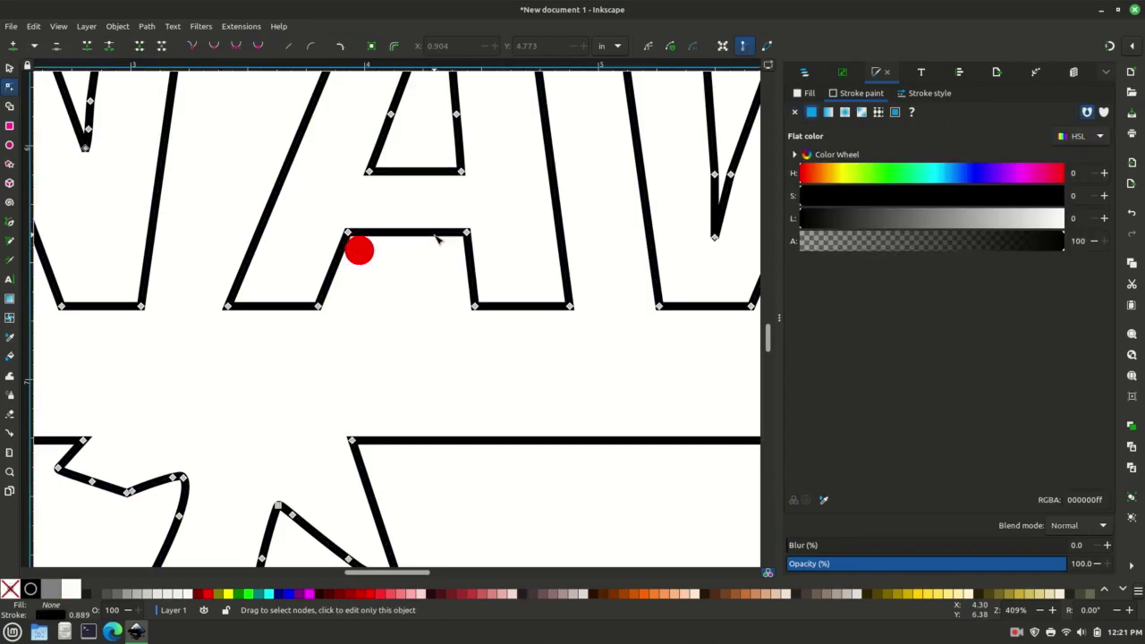
pyautogui.click(387, 236)
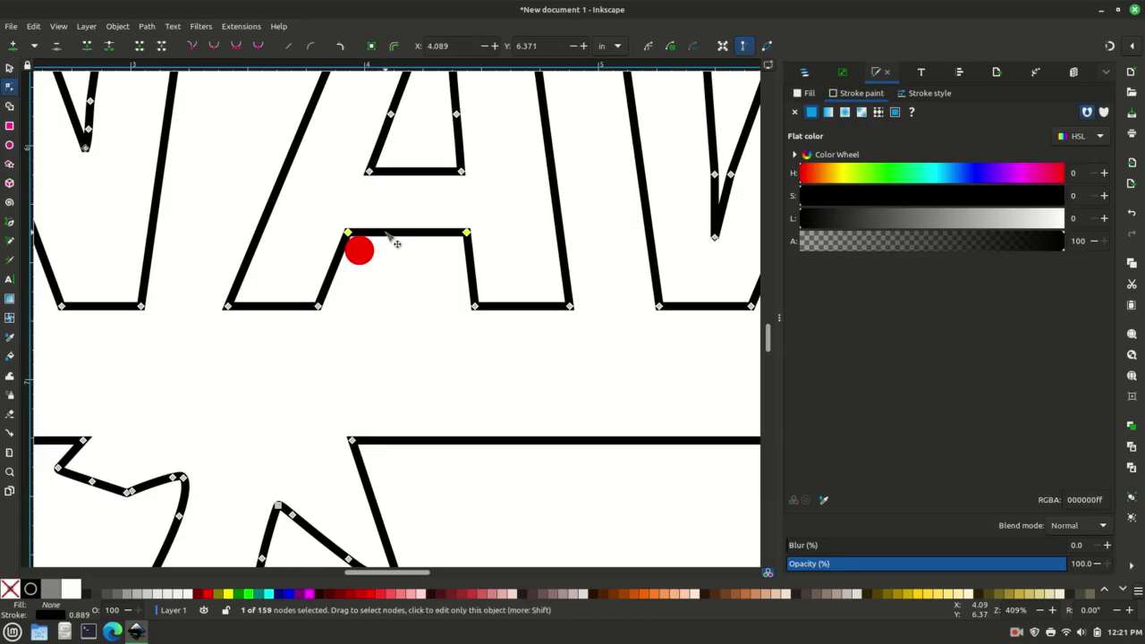
pyautogui.doubleClick(387, 235)
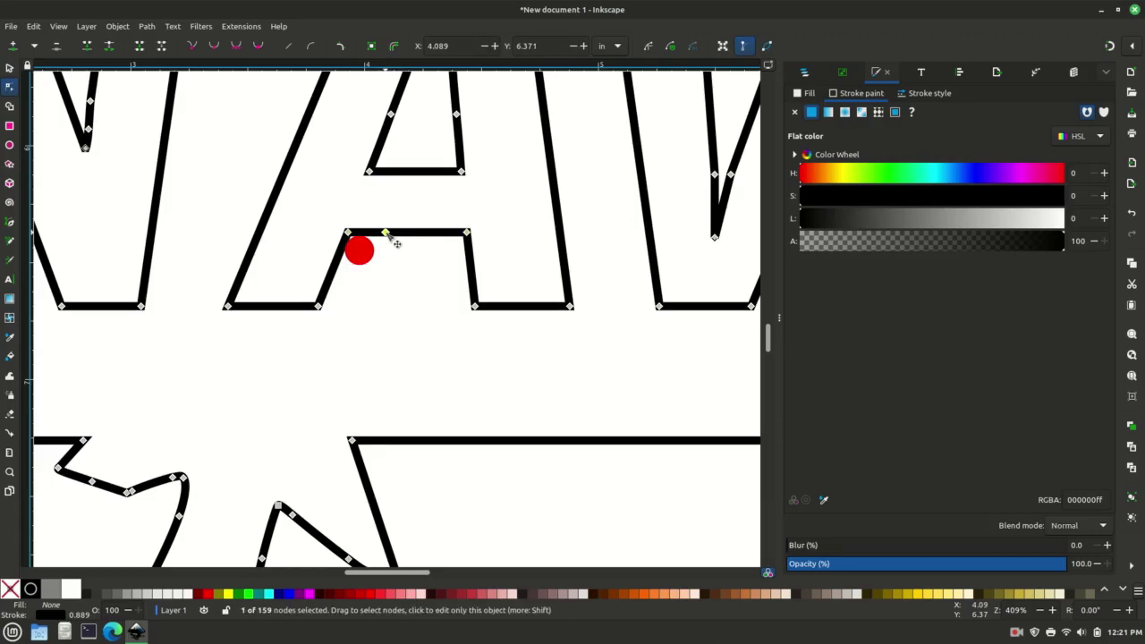
pyautogui.click(407, 172)
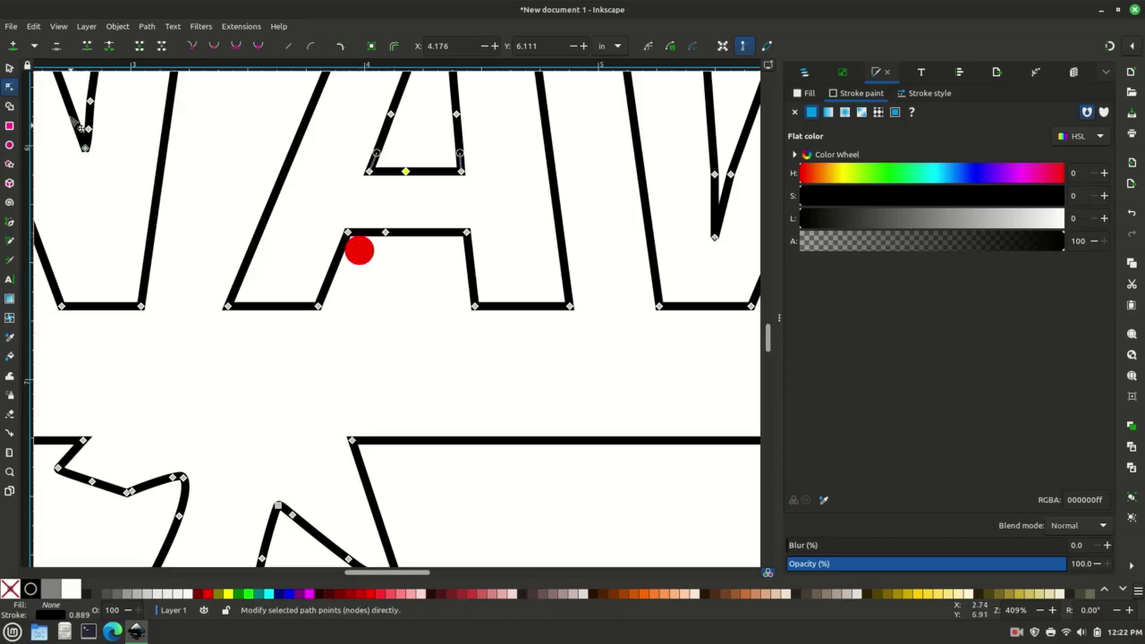
# Move the red dot below the A and delete the counter-bottom and crossbar-underside segments
pyautogui.click(9, 69)
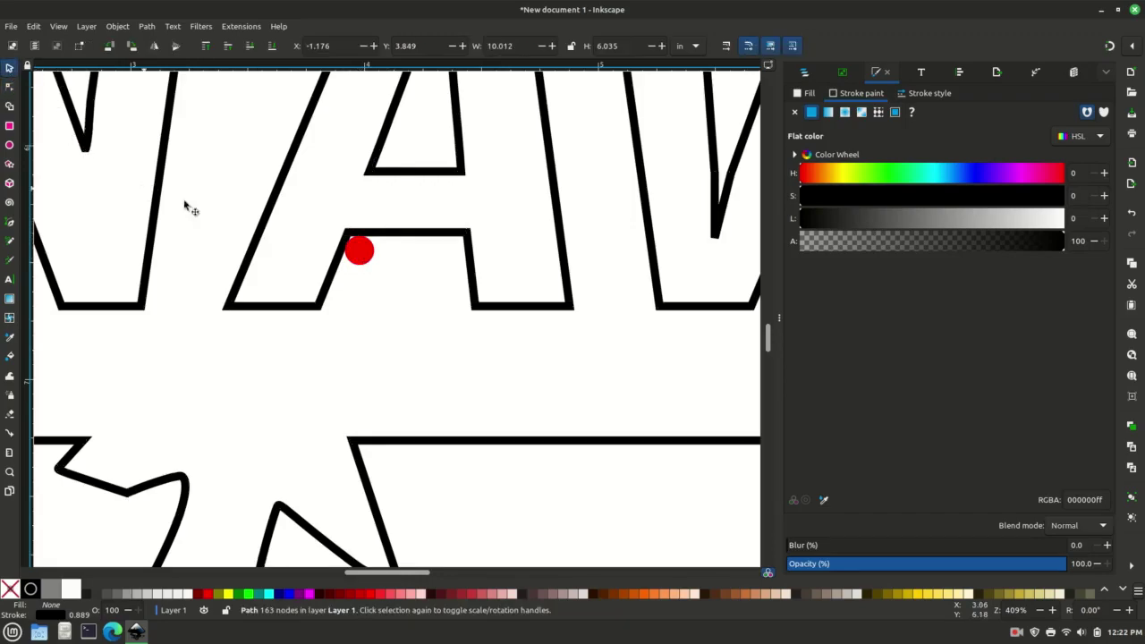
pyautogui.moveTo(371, 265); pyautogui.dragTo(381, 323)
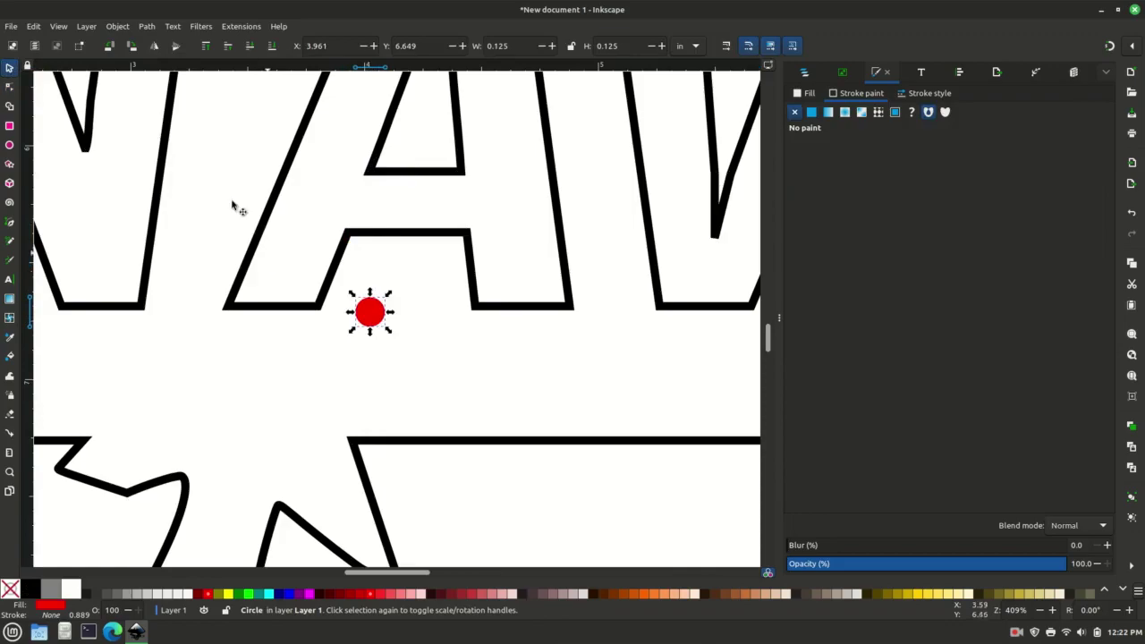
pyautogui.click(9, 87)
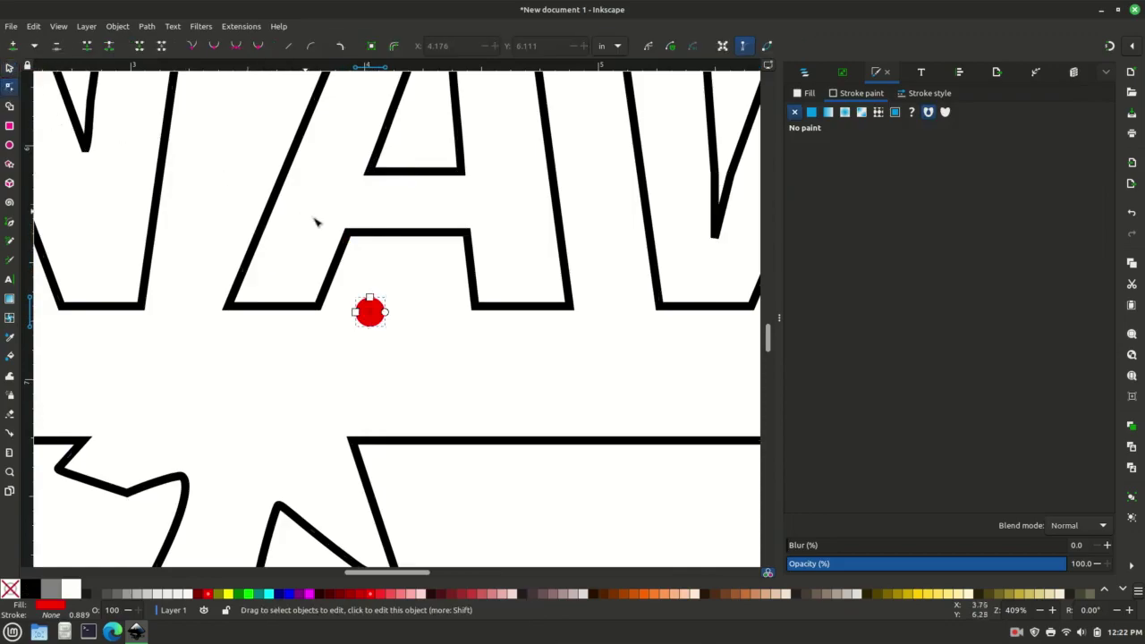
pyautogui.click(384, 233)
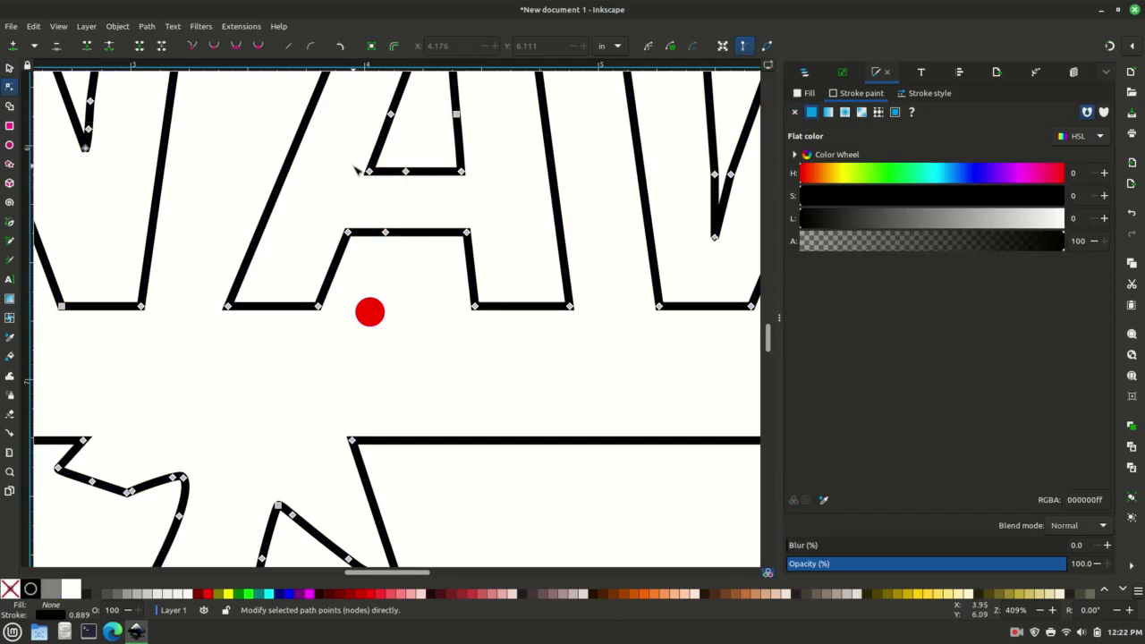
pyautogui.moveTo(353, 167); pyautogui.dragTo(428, 193)
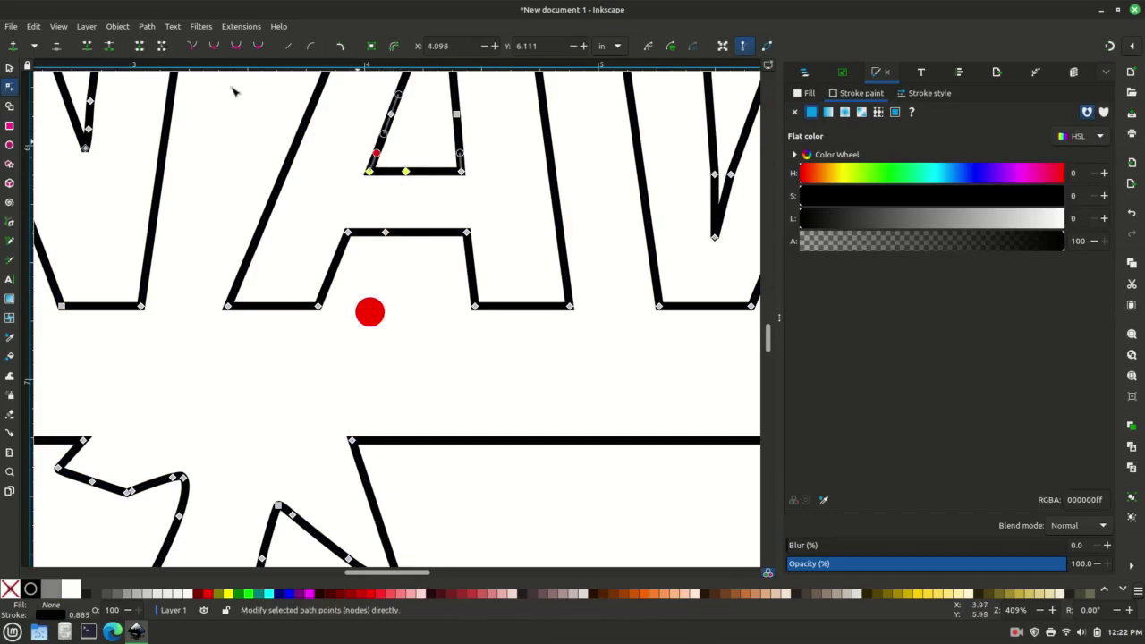
pyautogui.click(162, 49)
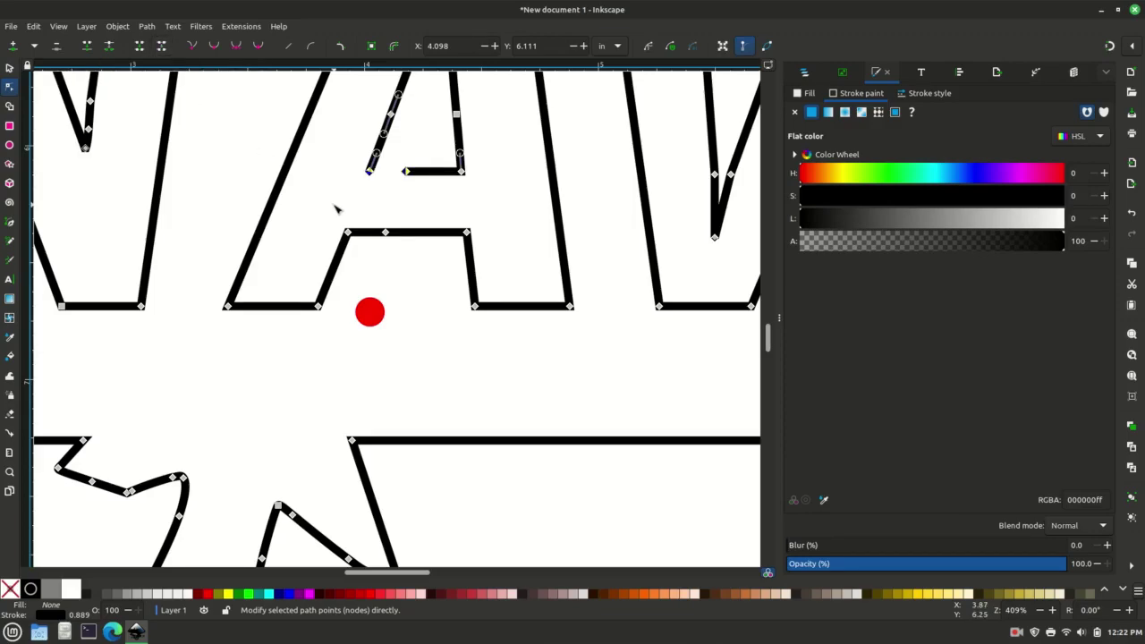
pyautogui.moveTo(346, 217); pyautogui.dragTo(396, 253)
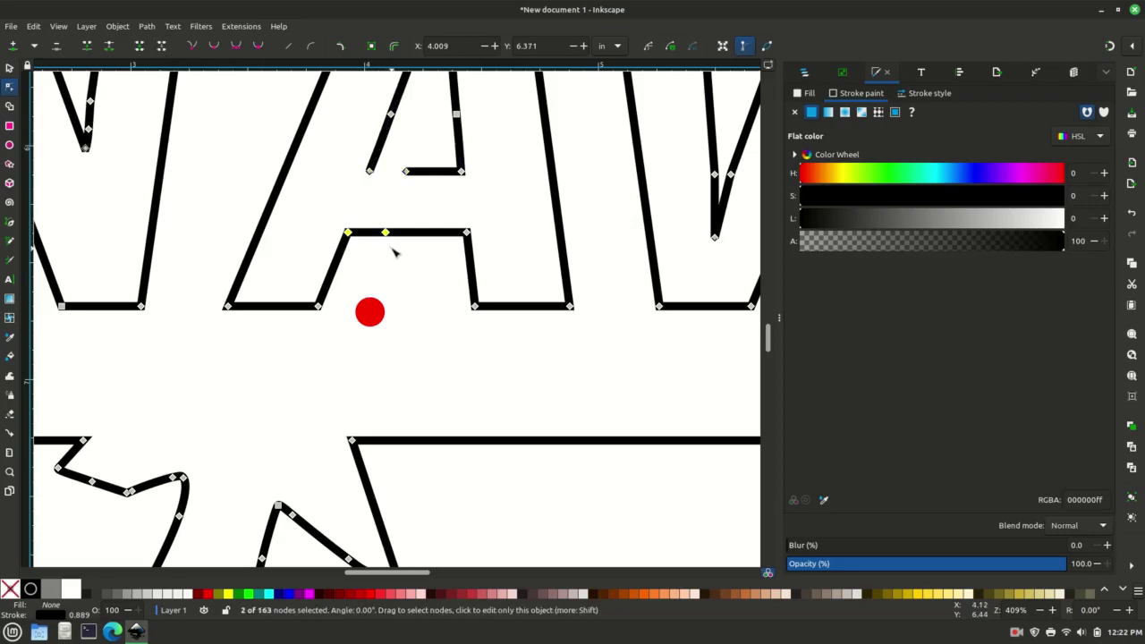
pyautogui.click(163, 48)
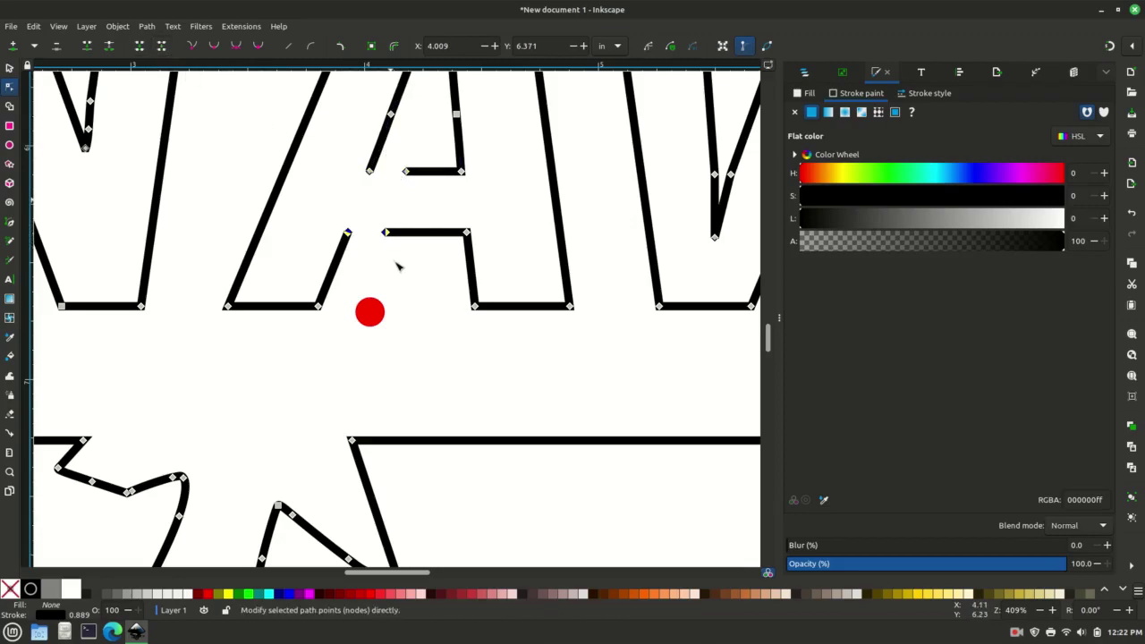
# Join the right and left pairs of open ends with new segments to close the path
pyautogui.moveTo(422, 252); pyautogui.dragTo(386, 163)
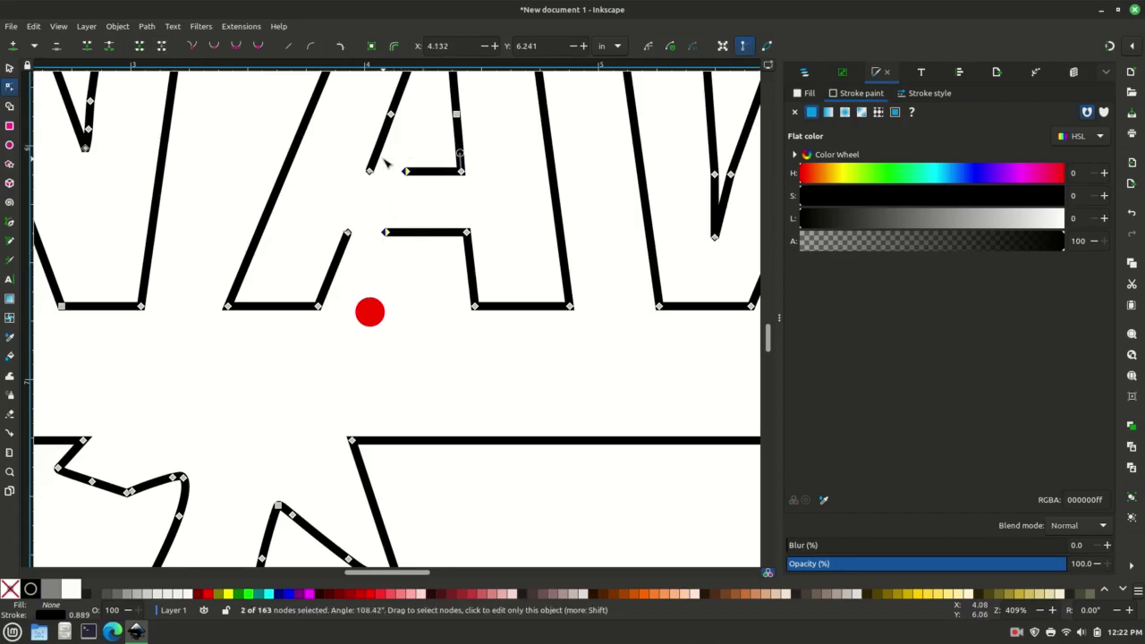
pyautogui.click(139, 47)
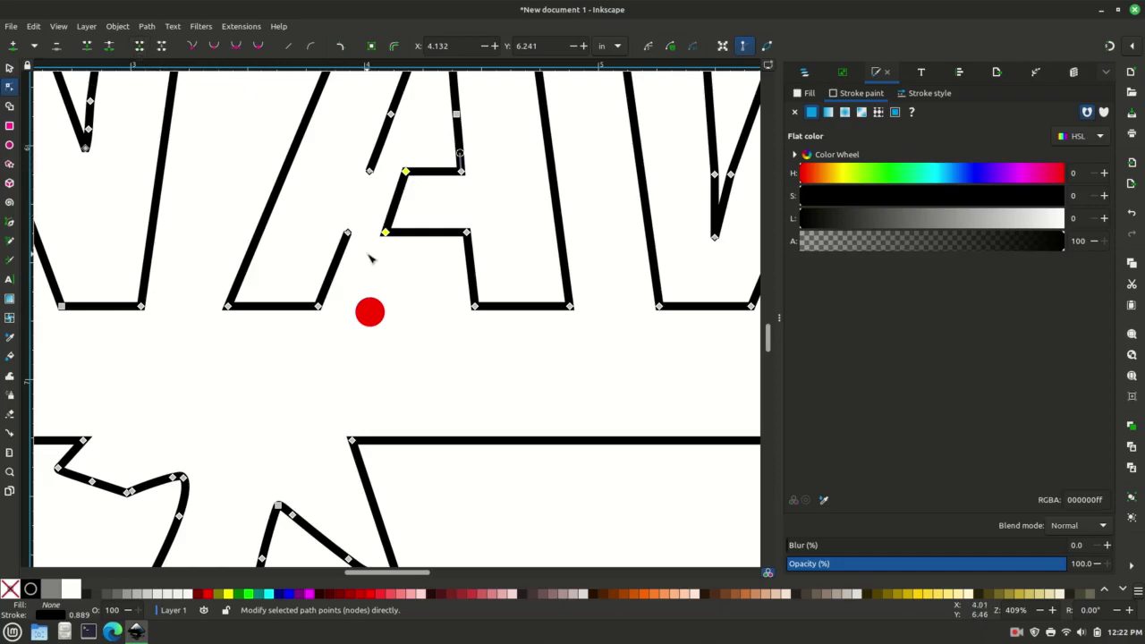
pyautogui.moveTo(371, 254); pyautogui.dragTo(351, 156)
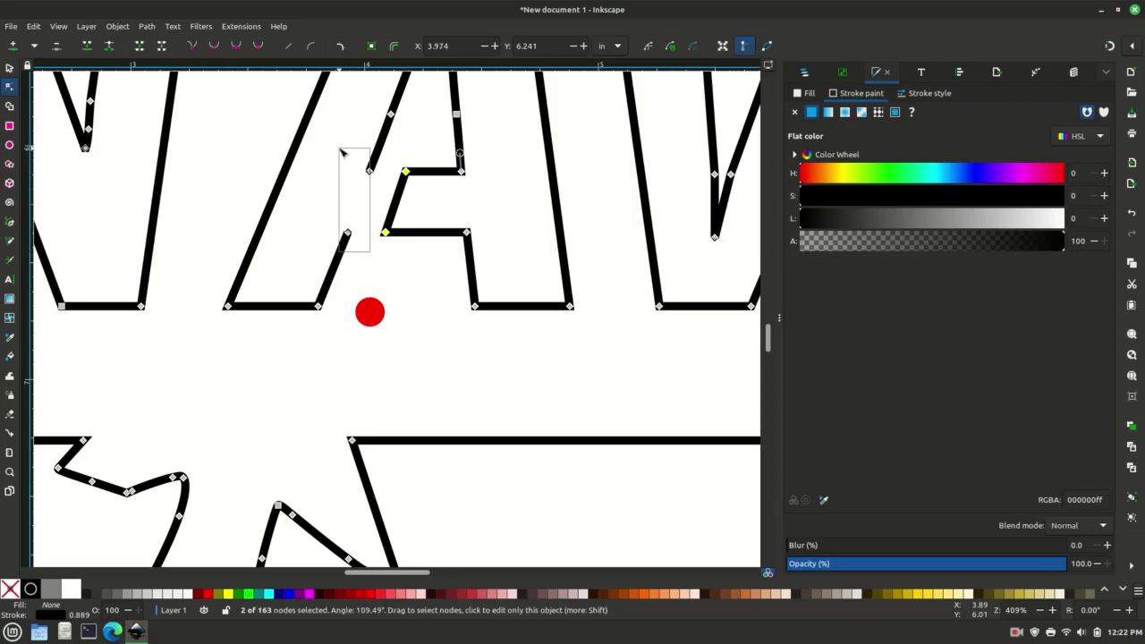
pyautogui.click(138, 45)
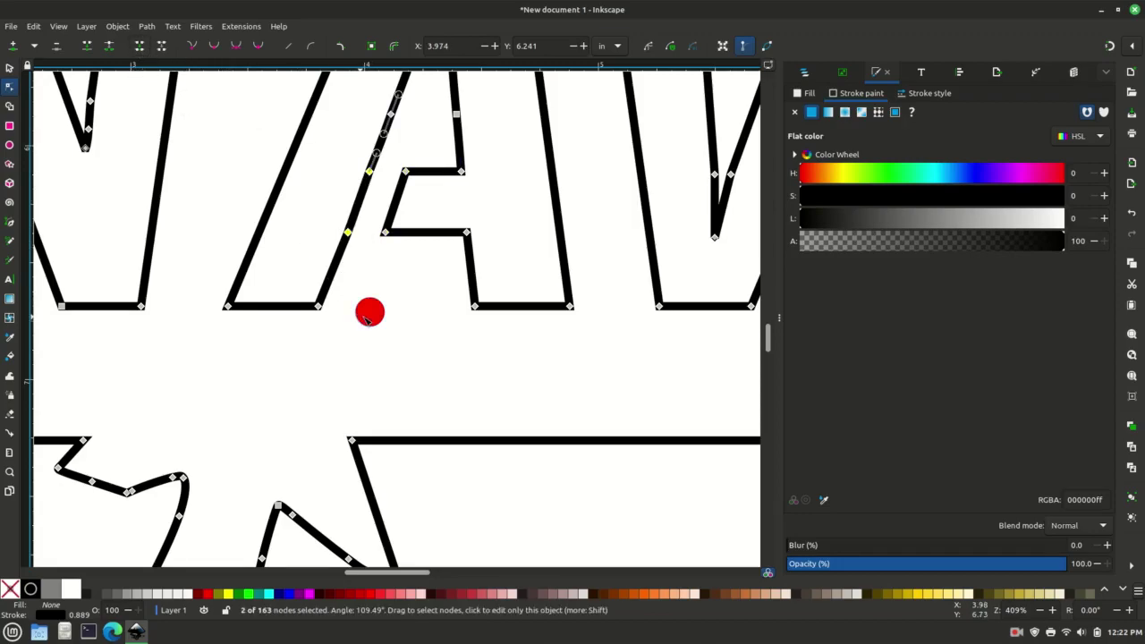
pyautogui.click(11, 68)
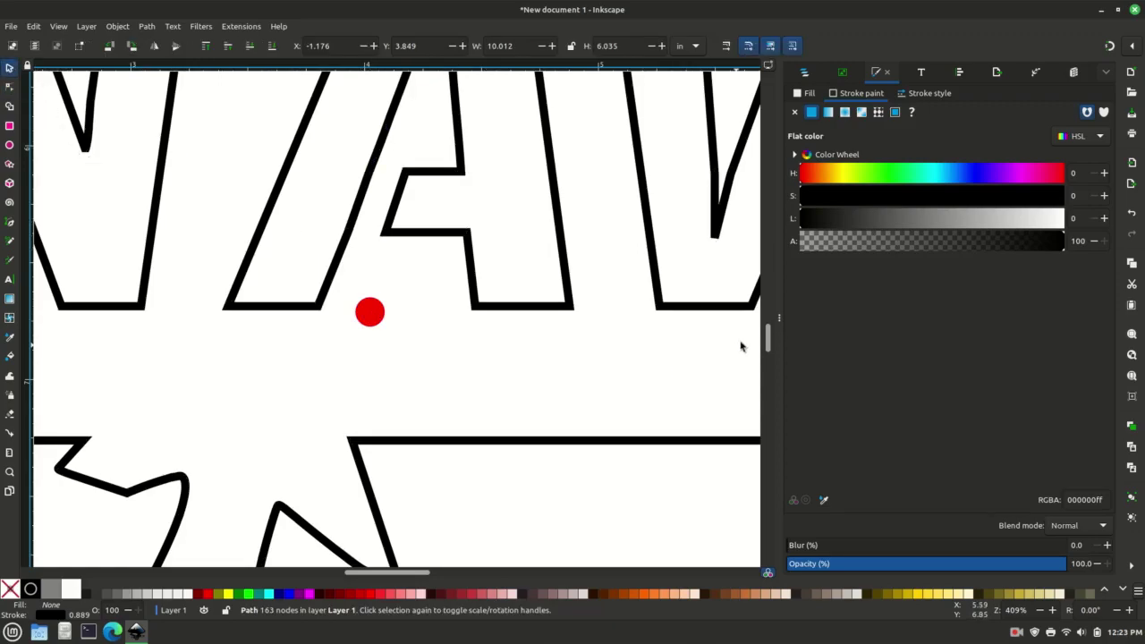
# Zoom out to the whole word, then select and delete the red marker dot
pyautogui.press('-')
pyautogui.press('-')
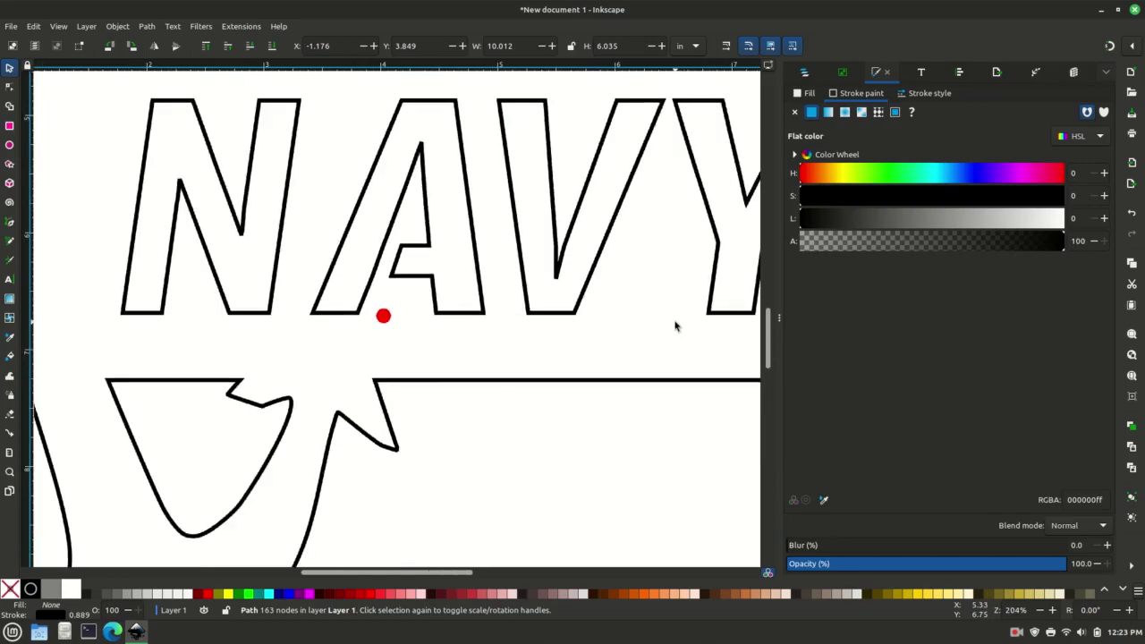
pyautogui.press('-')
pyautogui.click(386, 318)
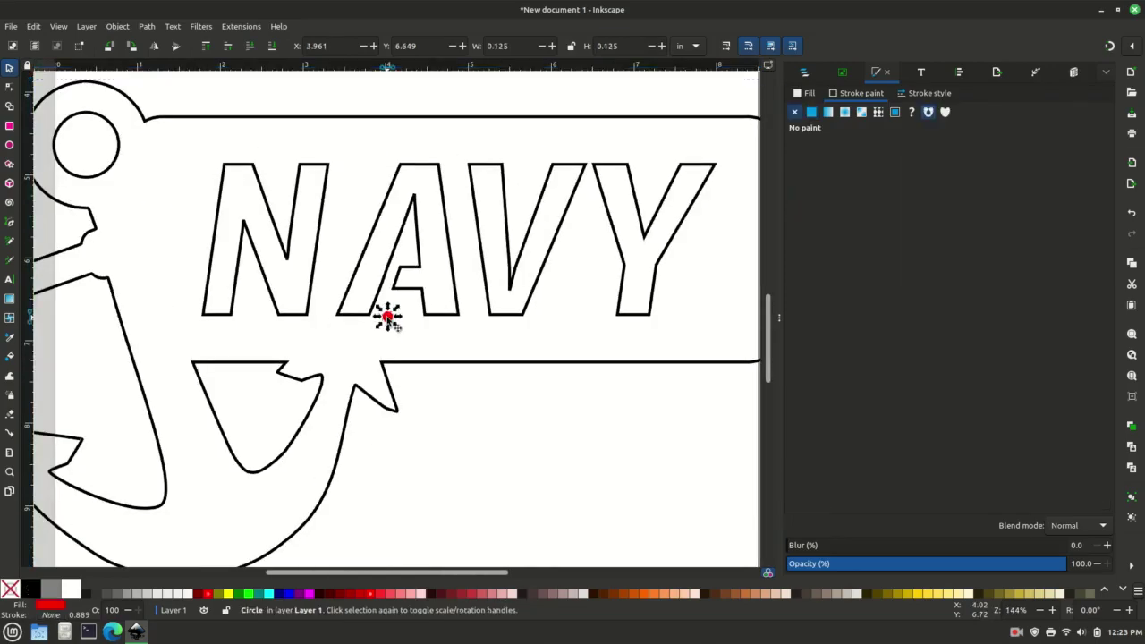
pyautogui.moveTo(387, 317)
pyautogui.mouseDown()
pyautogui.moveTo(399, 263)
pyautogui.moveTo(399, 325)
pyautogui.mouseUp()
pyautogui.press('Delete')
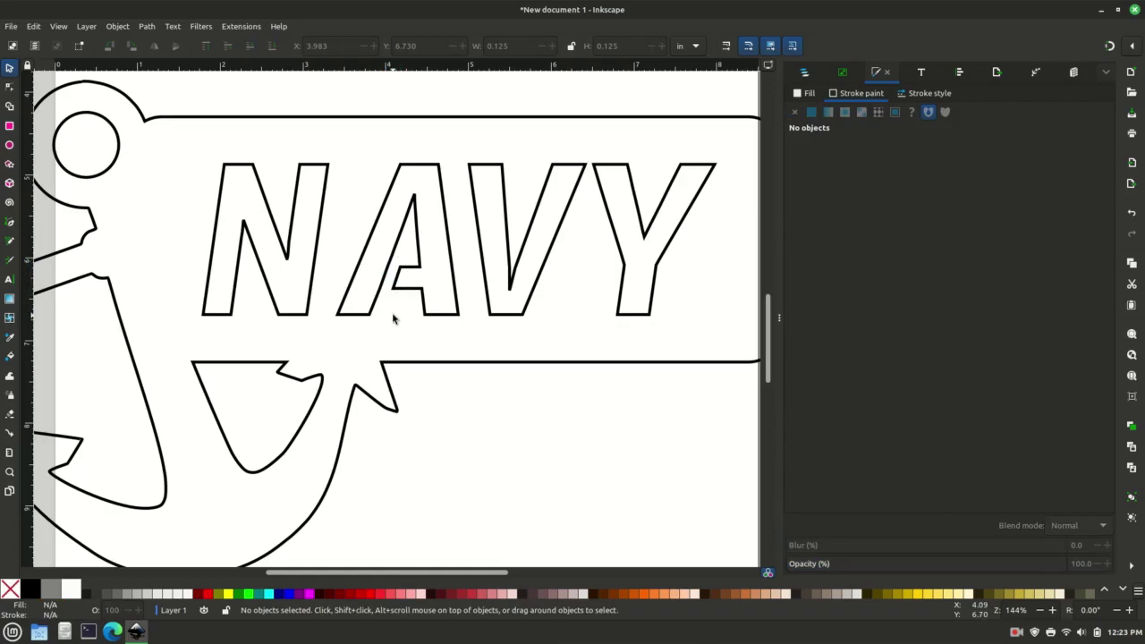
pyautogui.keyDown('ctrl'); pyautogui.scroll(-1, 392, 319); pyautogui.keyUp('ctrl')
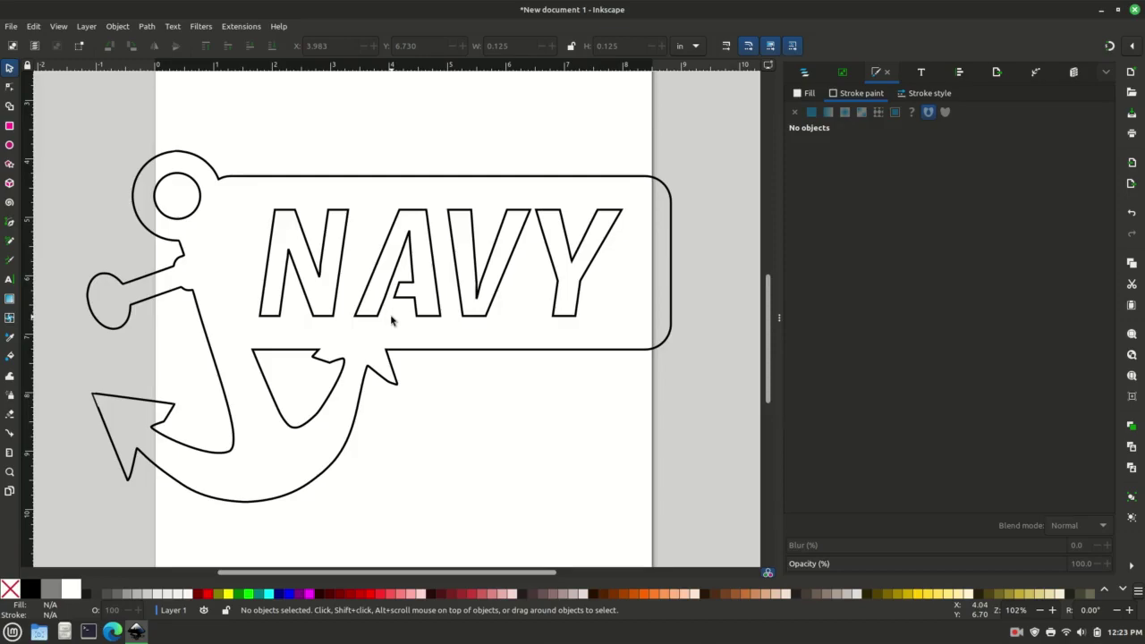
# Save the drawing in Inkscape SVG format as Navysign.svg in the Drawings folder
pyautogui.click(11, 26)
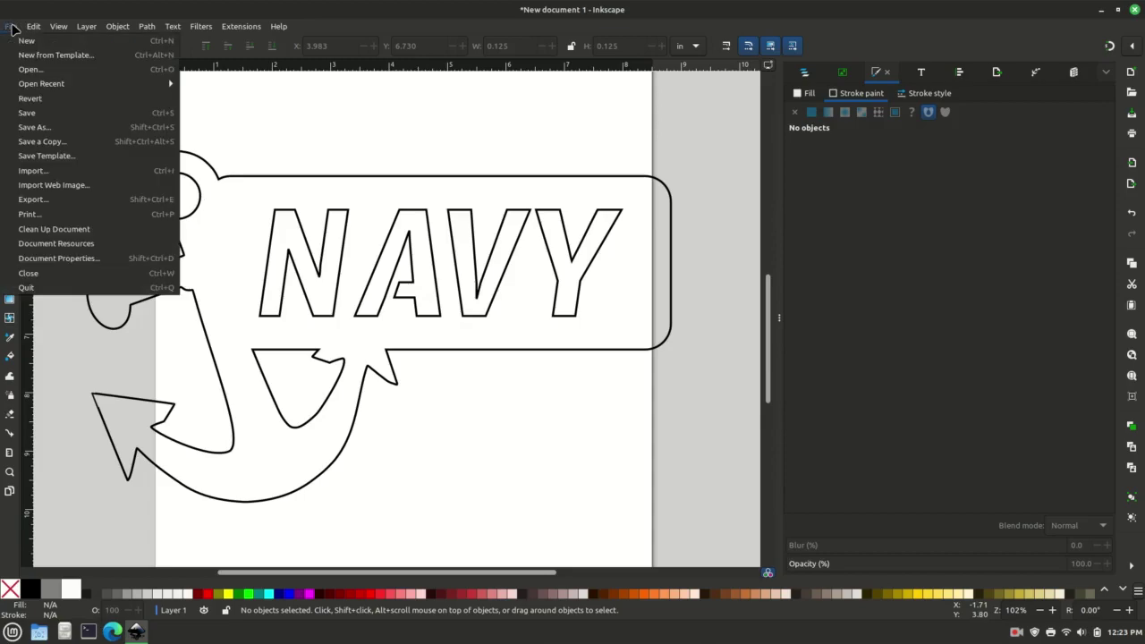
pyautogui.click(50, 131)
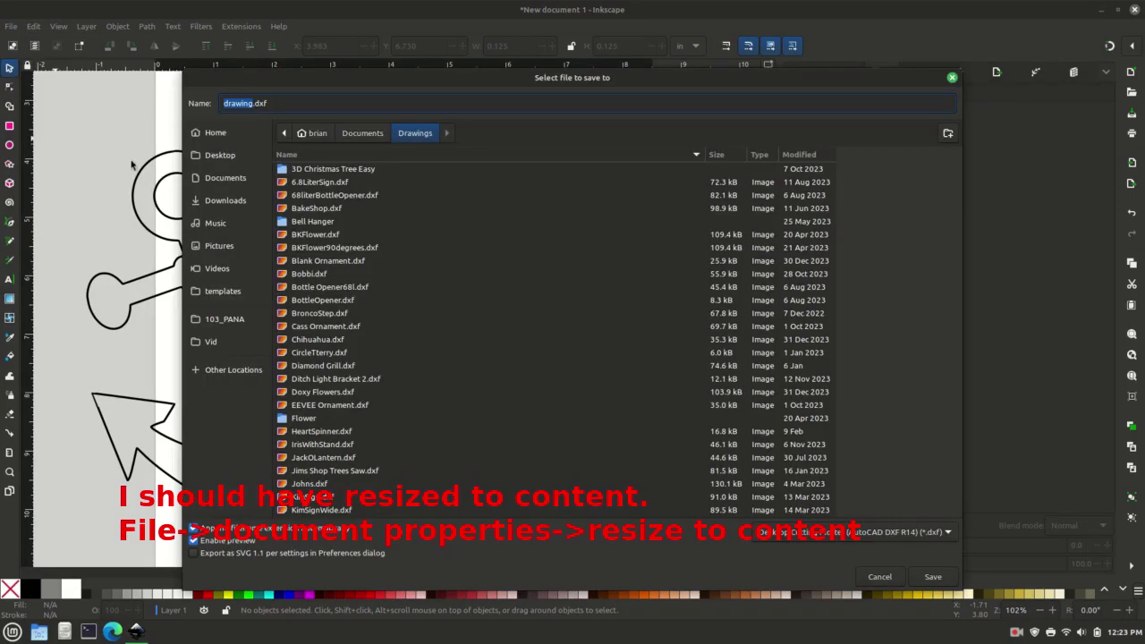
pyautogui.write('Navysig')
pyautogui.click(882, 540)
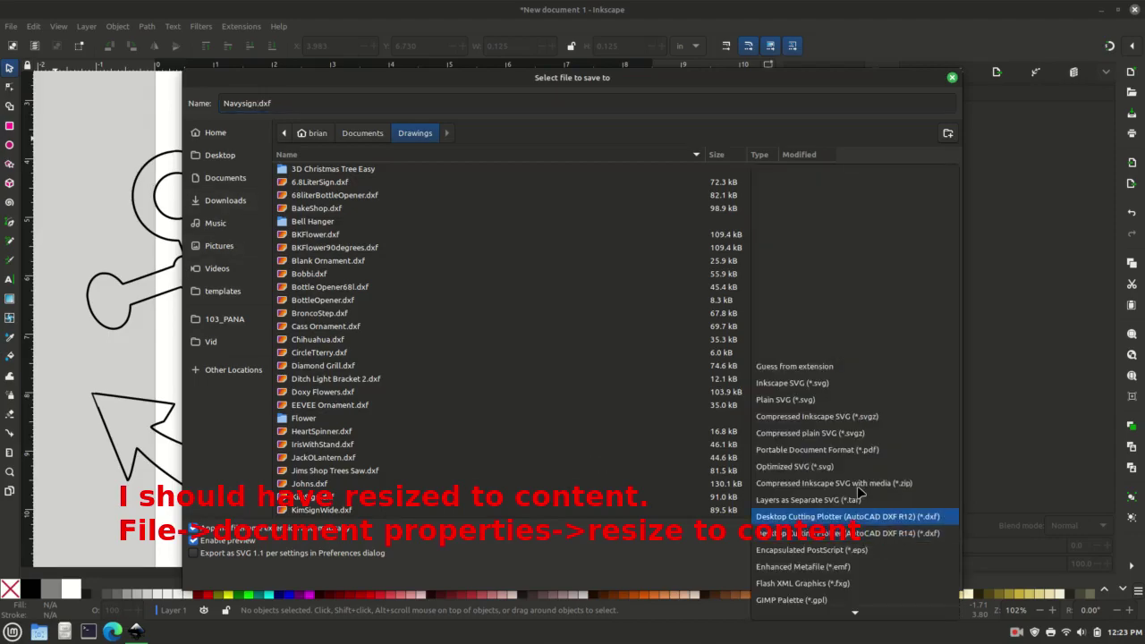
pyautogui.click(835, 383)
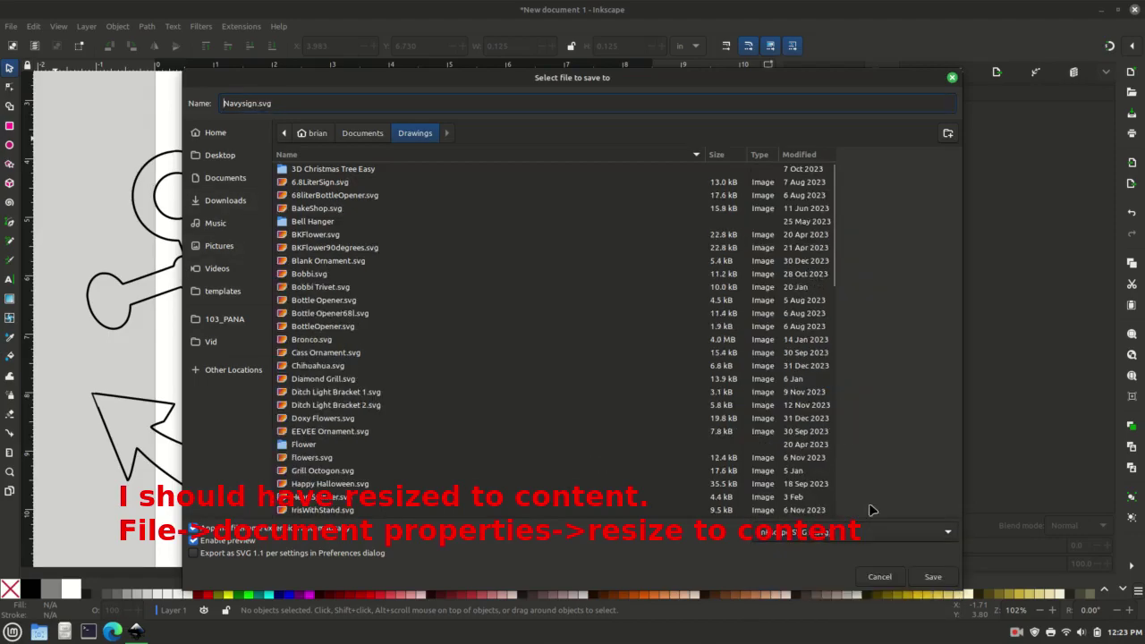
pyautogui.click(930, 577)
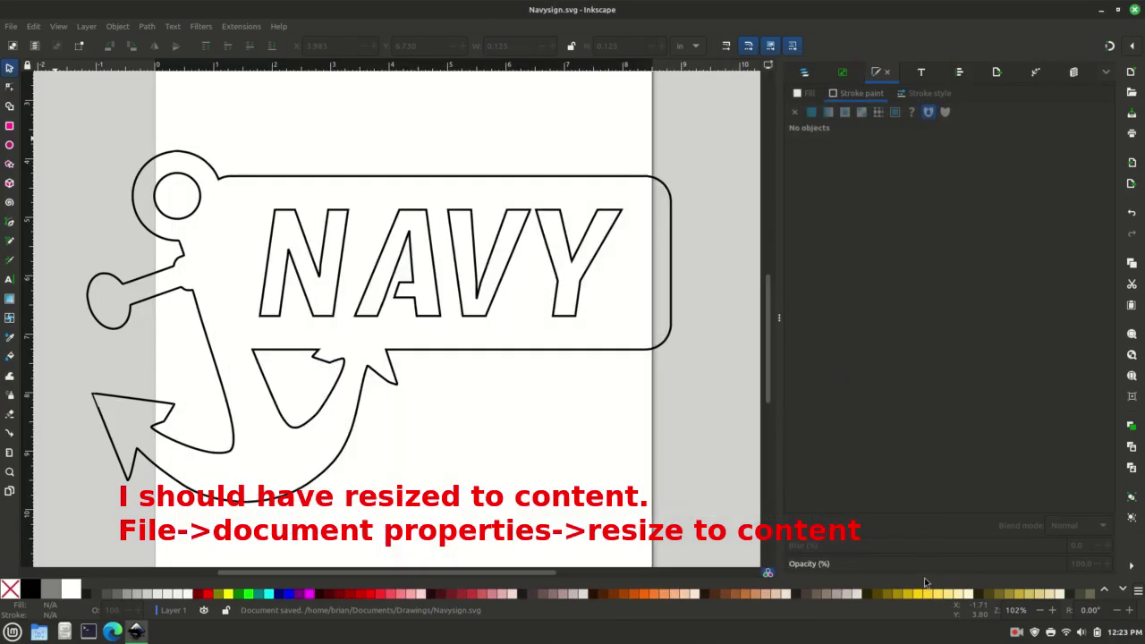
pyautogui.click(11, 26)
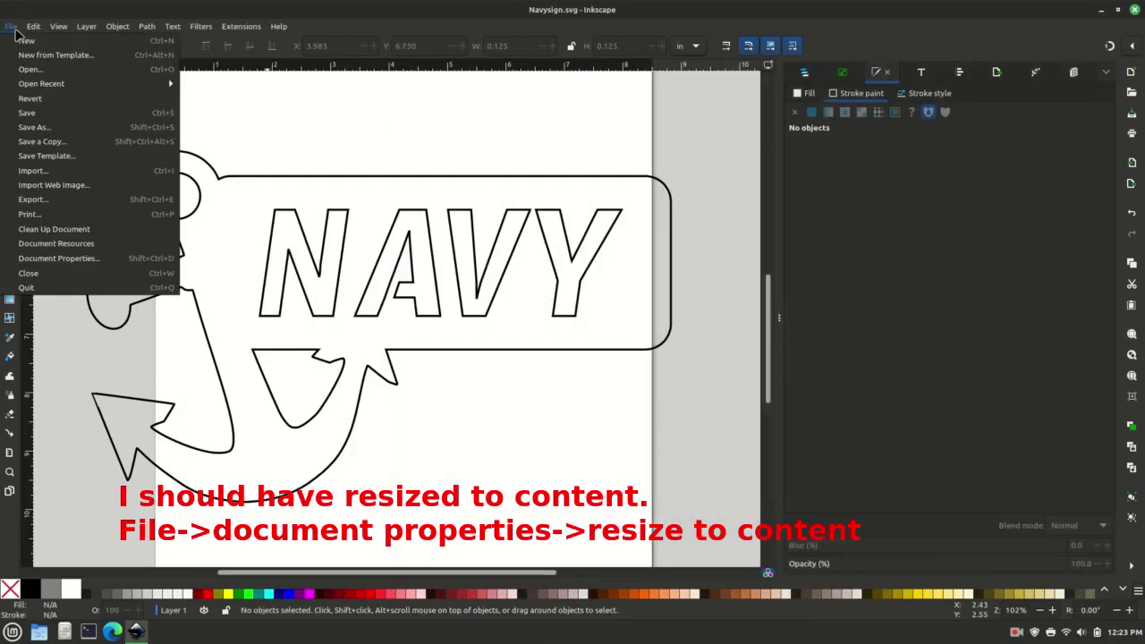
# Save a copy as Navysign.dxf in Desktop Cutting Plotter (AutoCAD DXF R14) format, in inches
pyautogui.click(39, 127)
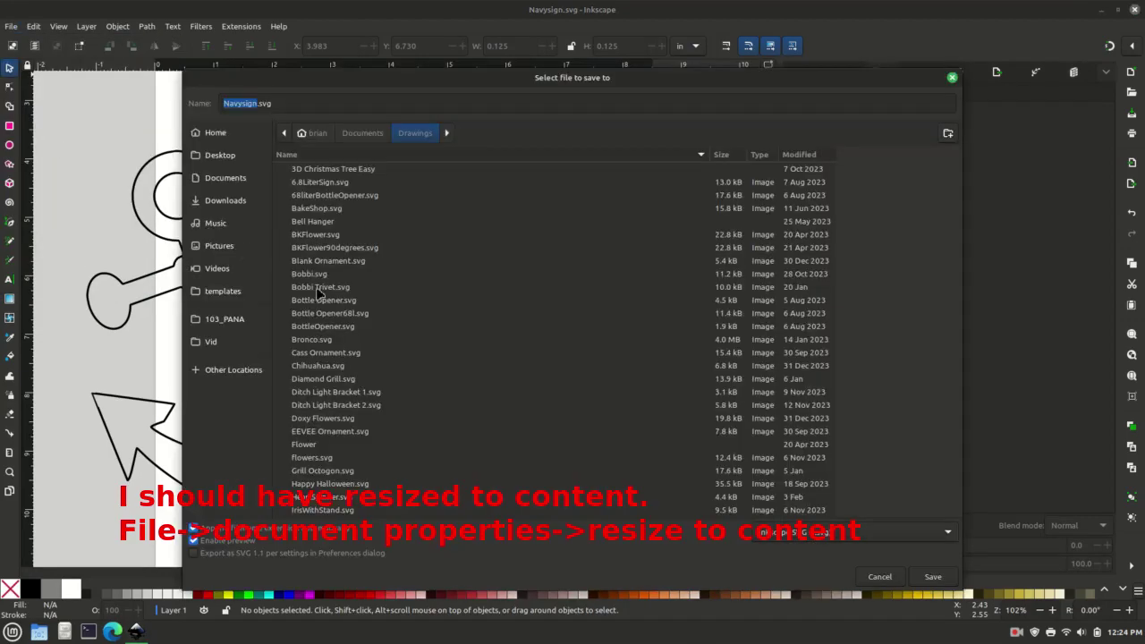
pyautogui.click(840, 533)
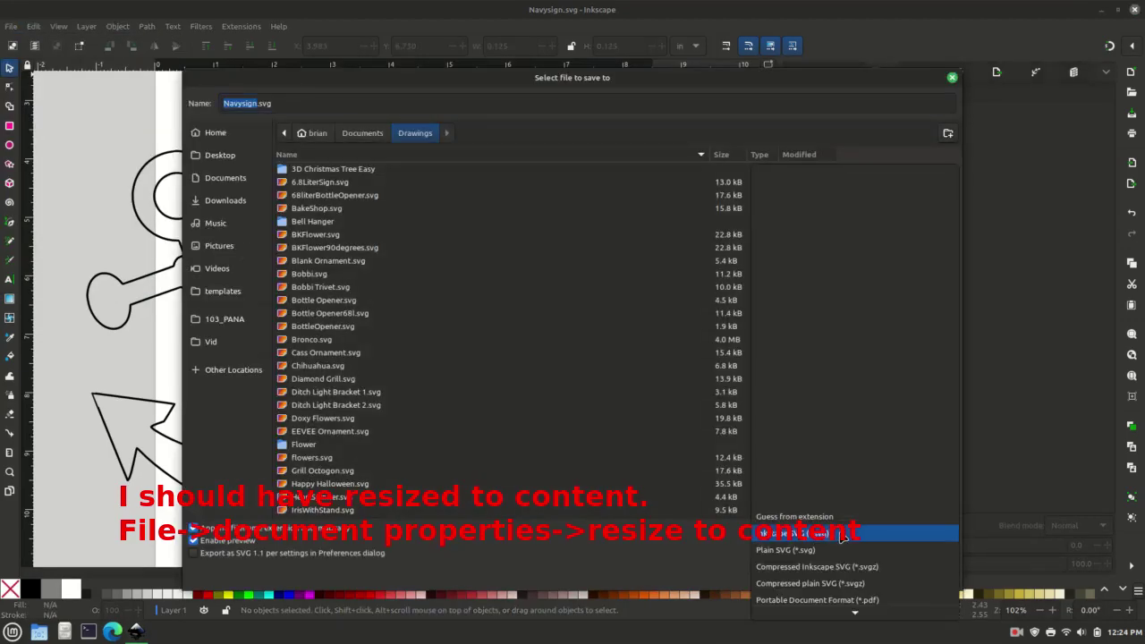
pyautogui.scroll(-5, 837, 540)
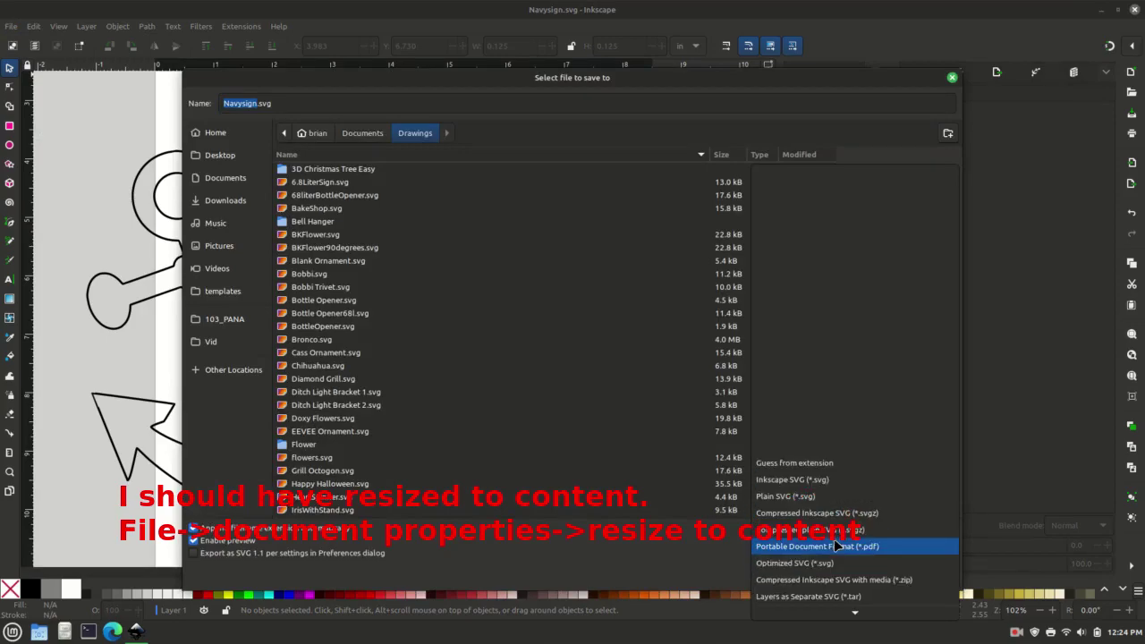
pyautogui.click(835, 581)
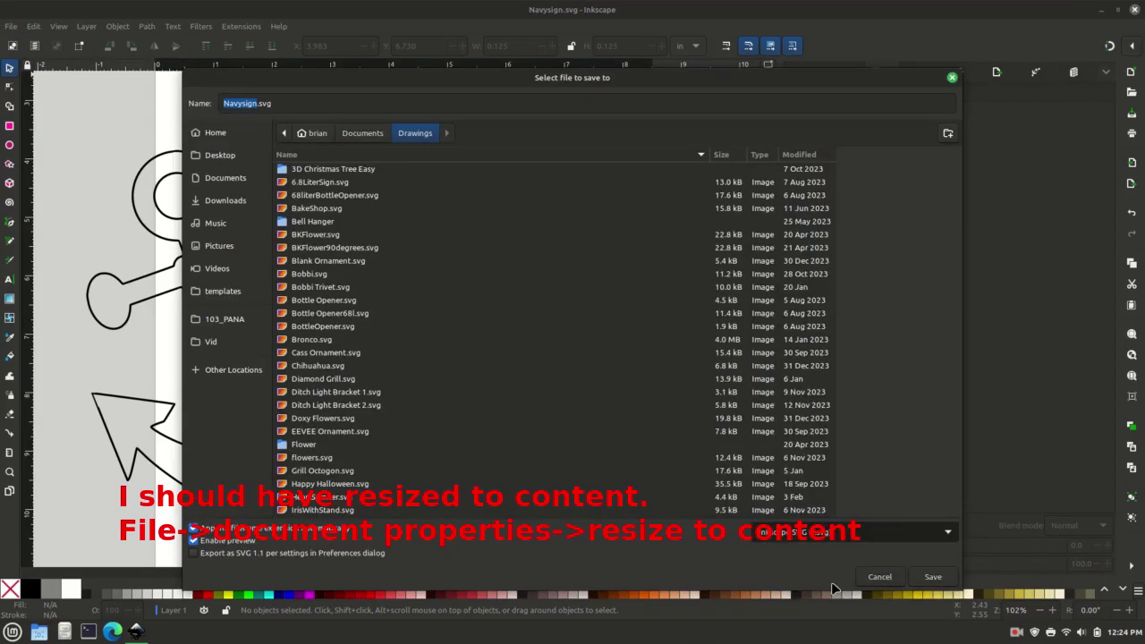
pyautogui.click(936, 579)
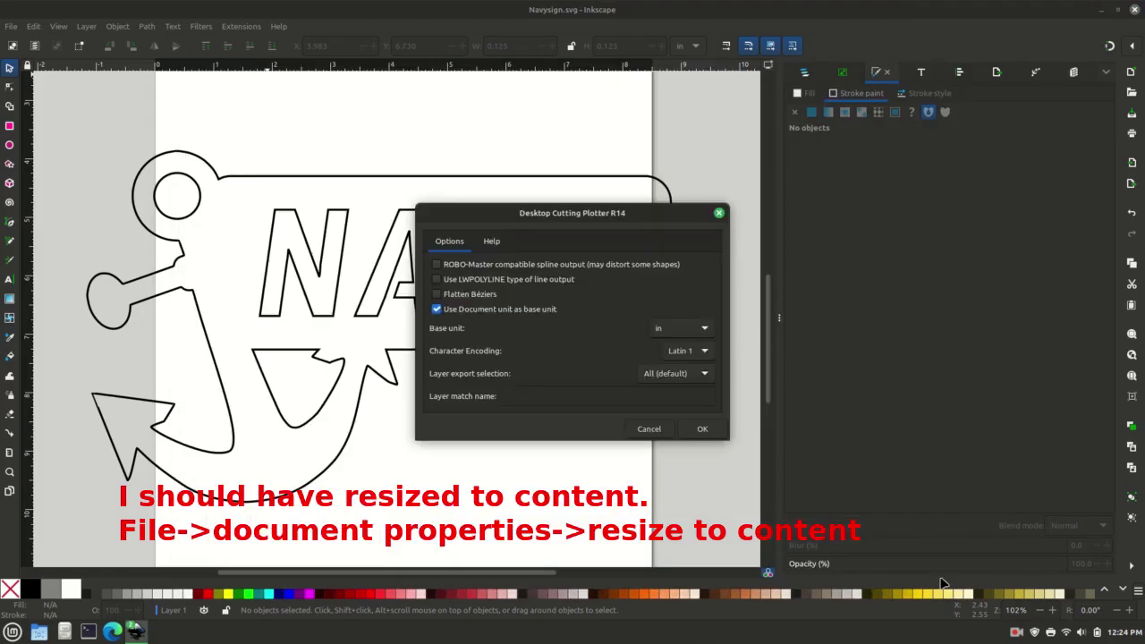
pyautogui.click(684, 435)
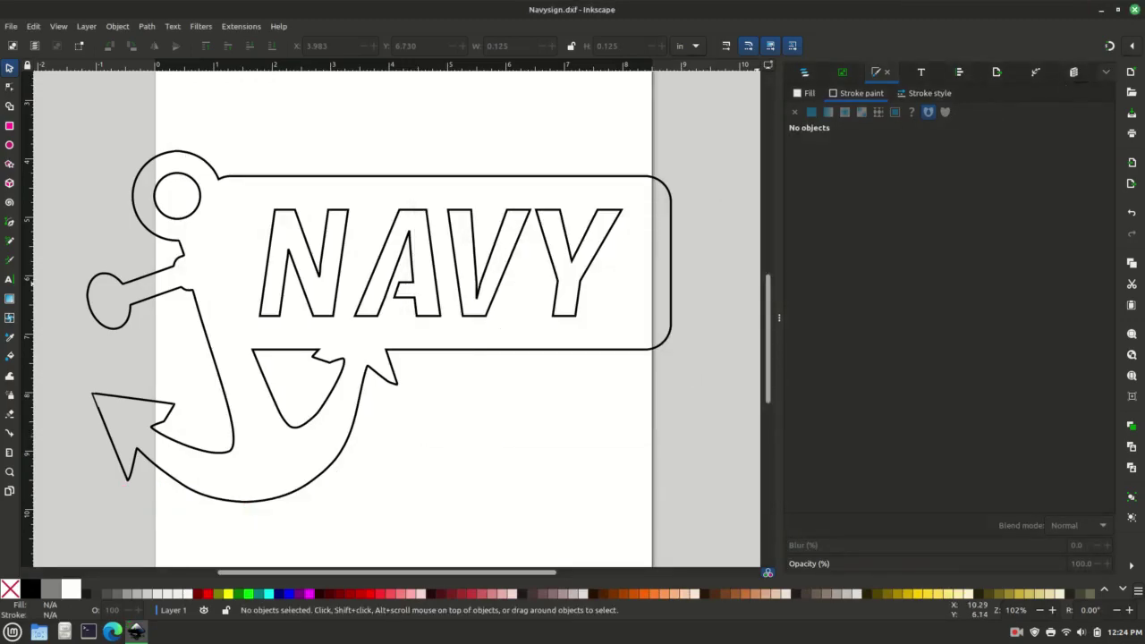
# Close Inkscape without saving back to SVG, returning to the desktop
pyautogui.click(1135, 9)
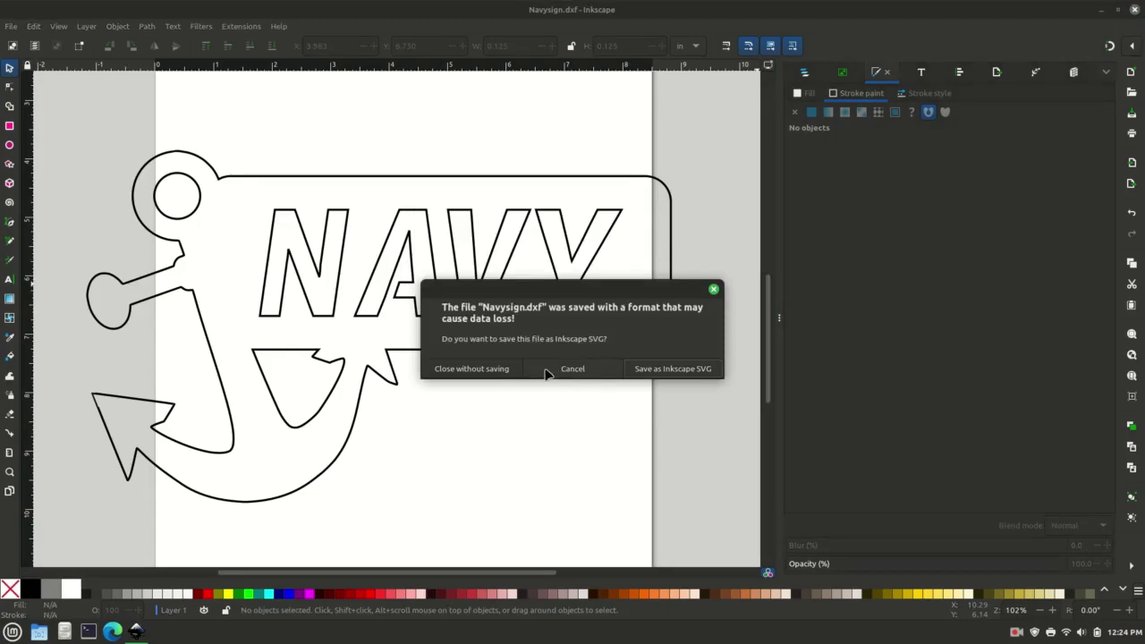
pyautogui.click(473, 369)
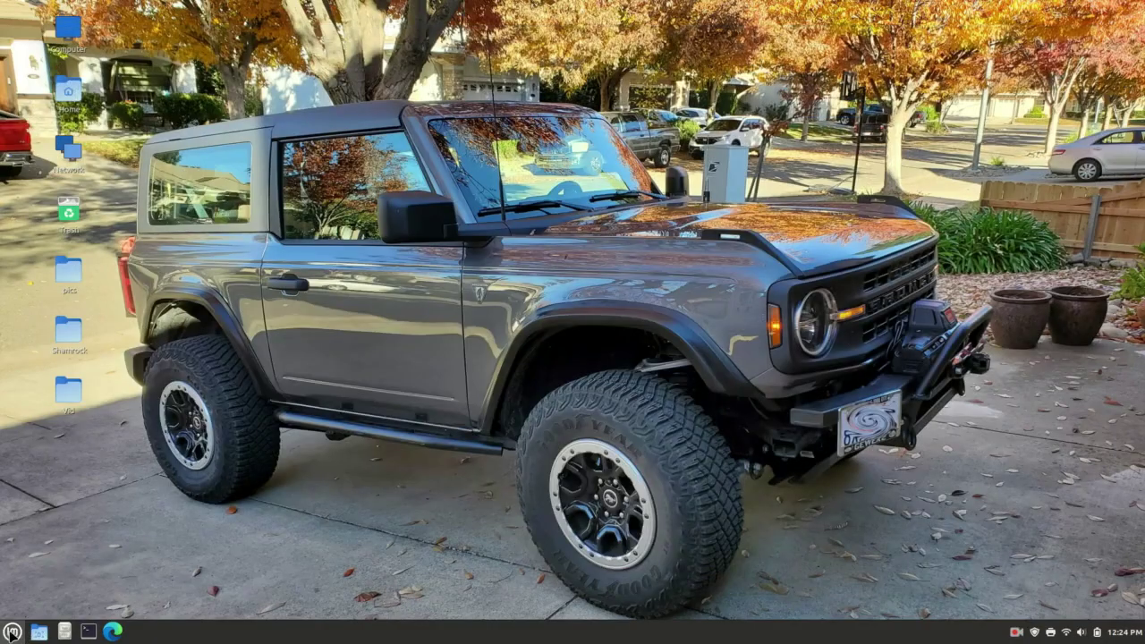
pyautogui.click(13, 632)
# Launch SheetCam TNG and import Navysign.svg, accepting the default drawing options
pyautogui.moveTo(110, 387)
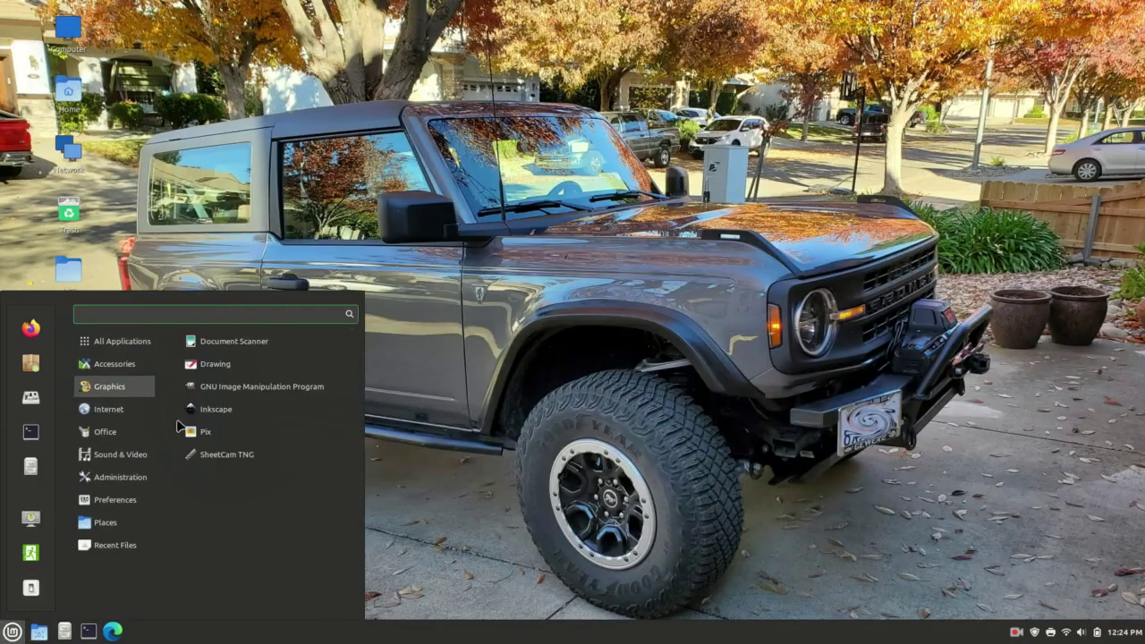
pyautogui.click(217, 456)
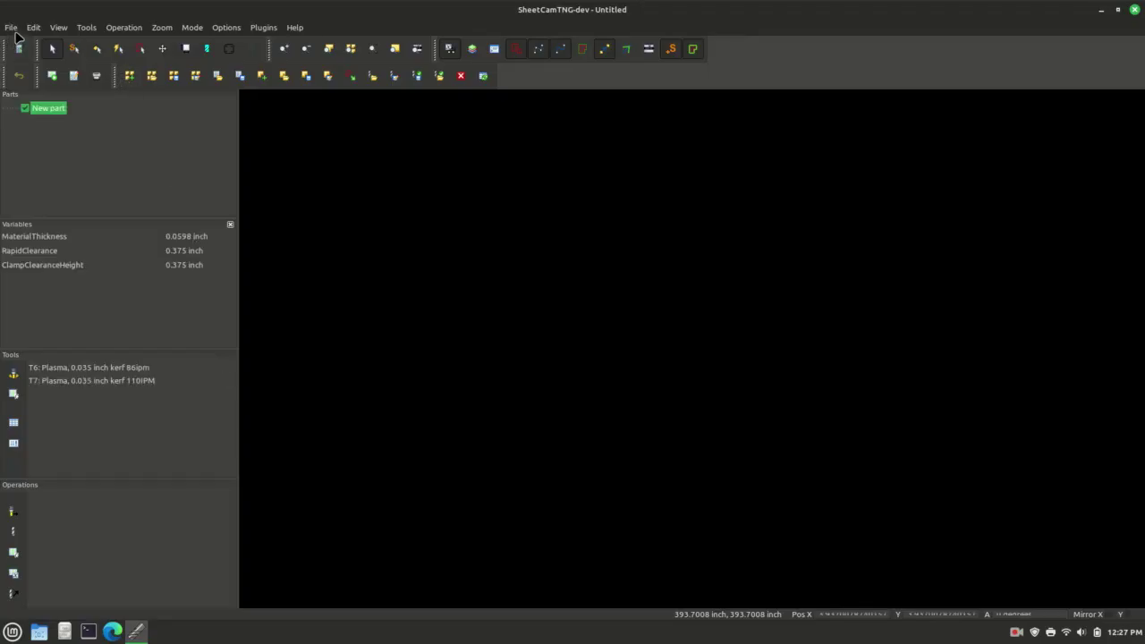
pyautogui.click(10, 27)
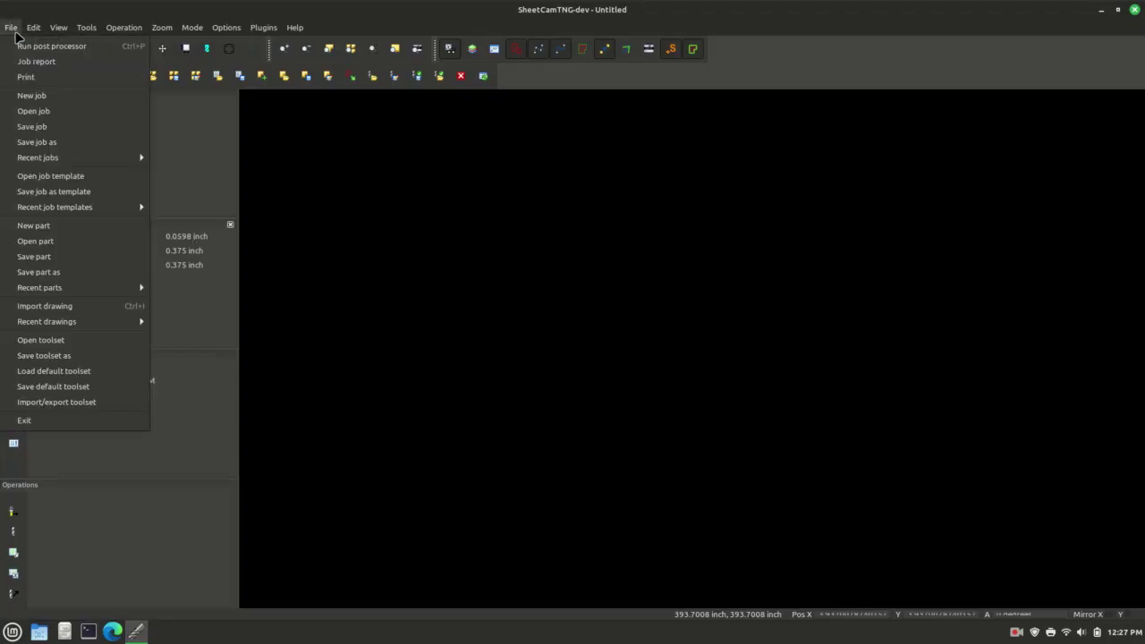
pyautogui.click(52, 308)
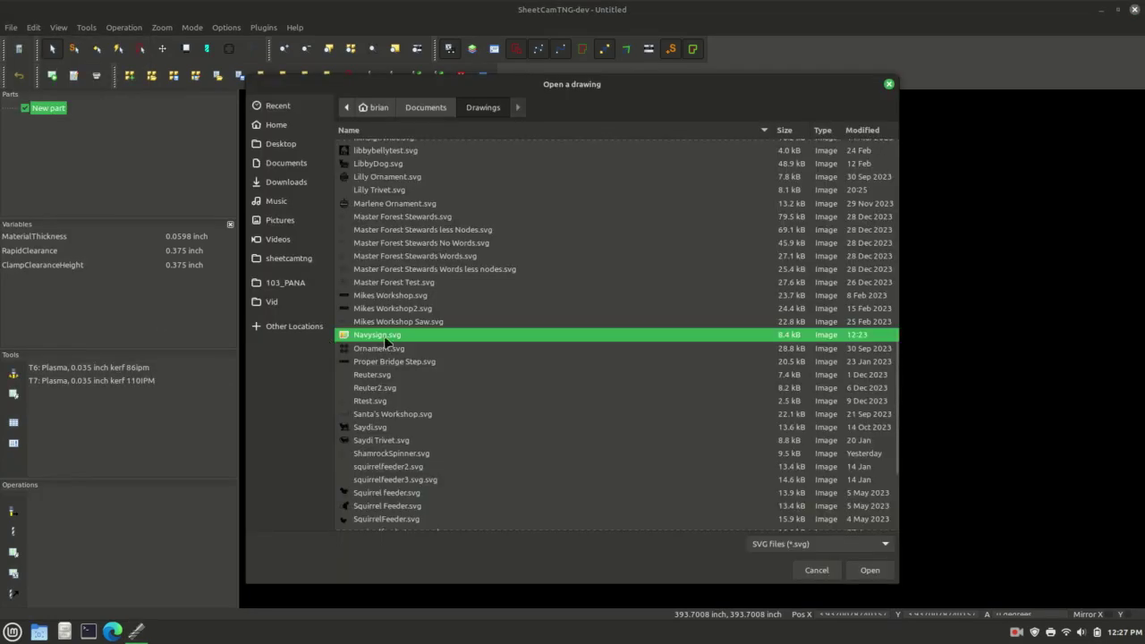
pyautogui.click(868, 570)
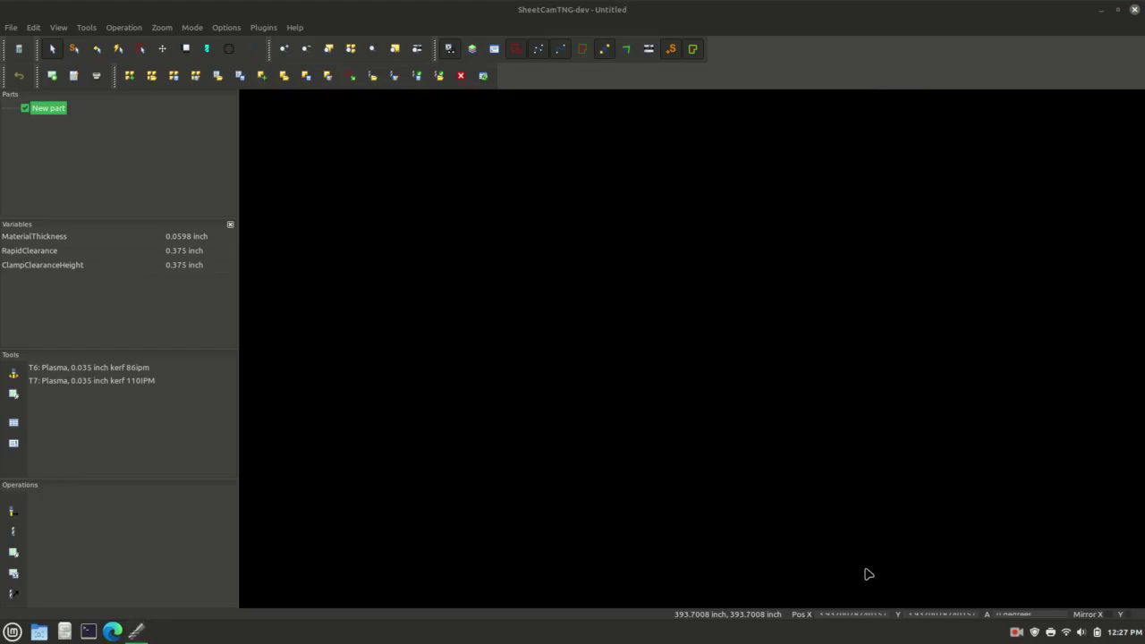
pyautogui.click(571, 431)
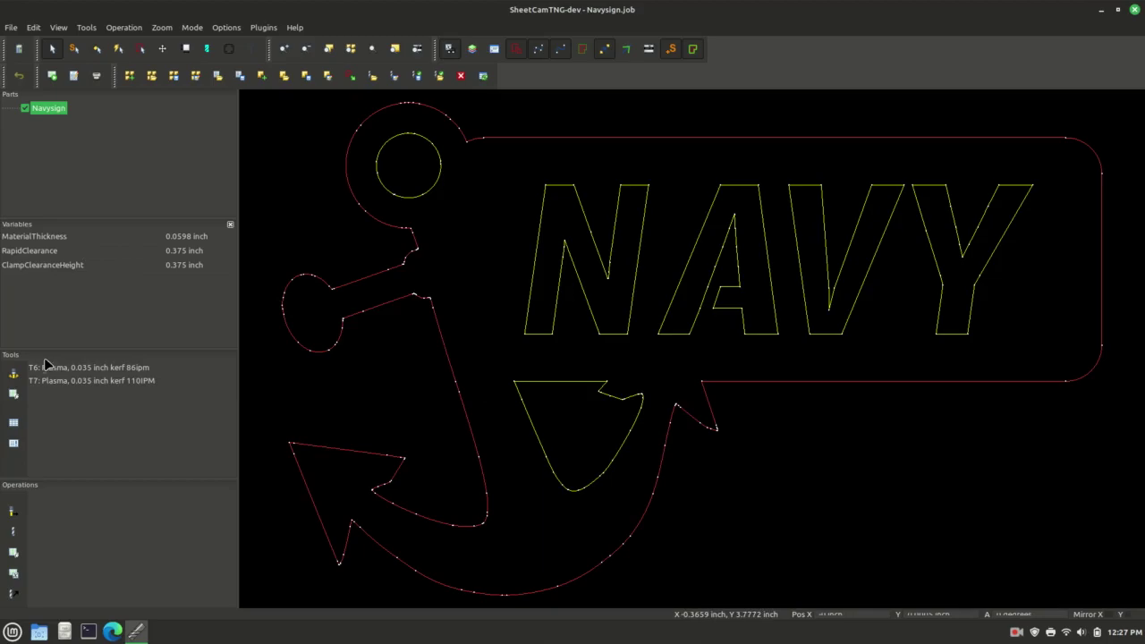
# Add a plasma cutting operation using tool T7 Plasma 0.035 inch kerf 110IPM
pyautogui.click(12, 517)
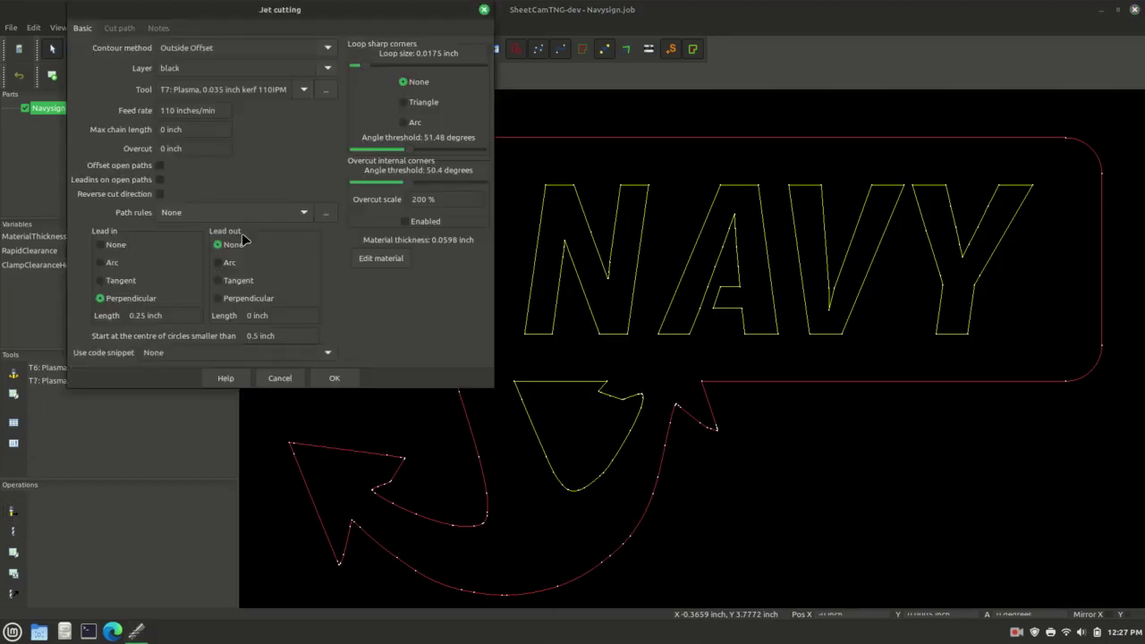
pyautogui.click(305, 89)
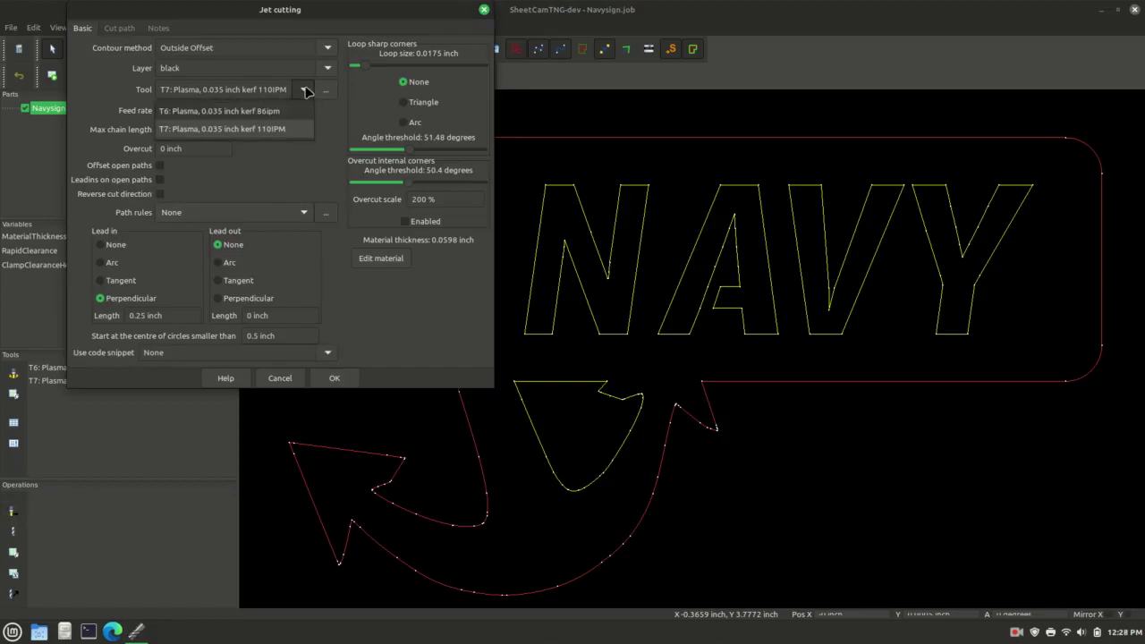
pyautogui.click(256, 131)
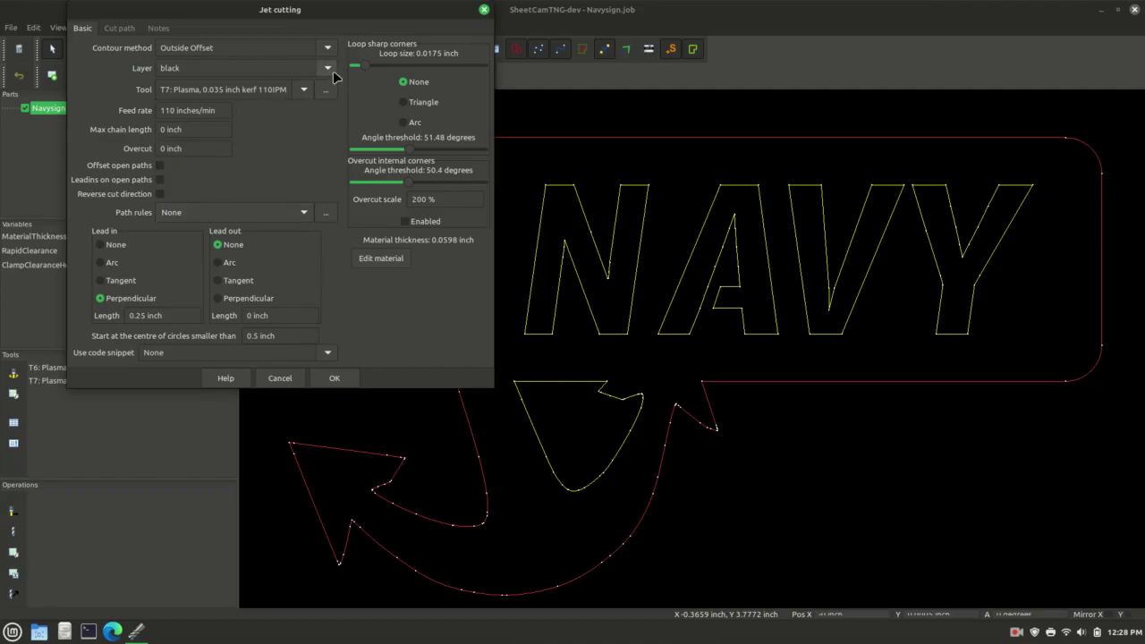
pyautogui.click(334, 381)
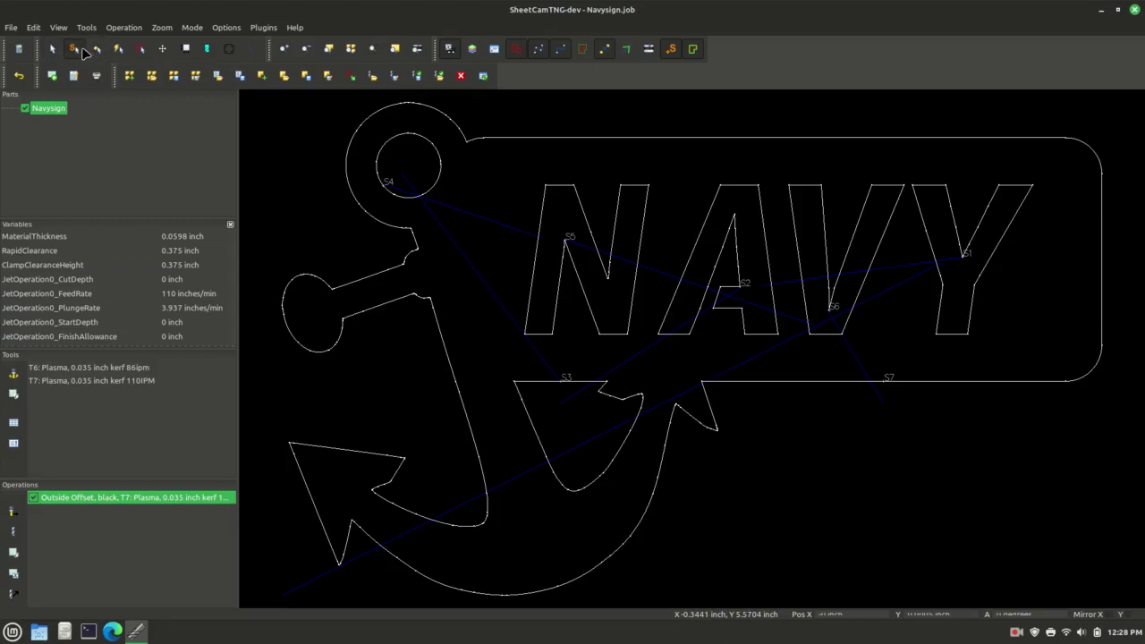
pyautogui.click(79, 49)
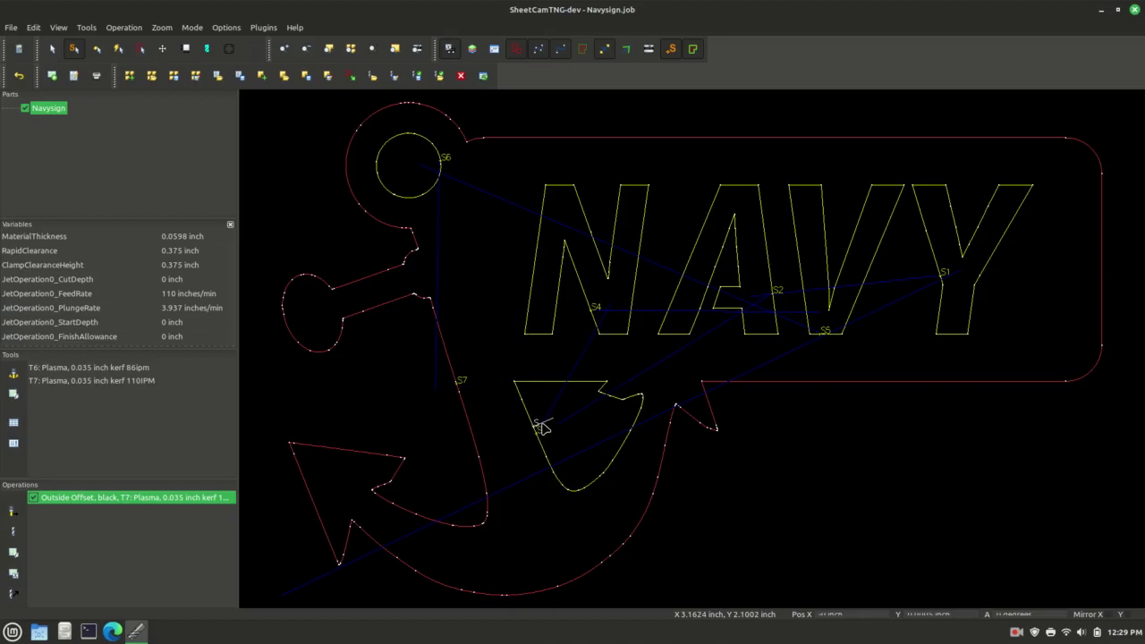
# Place the V cutout's pierce start point on its left edge
pyautogui.click(543, 427)
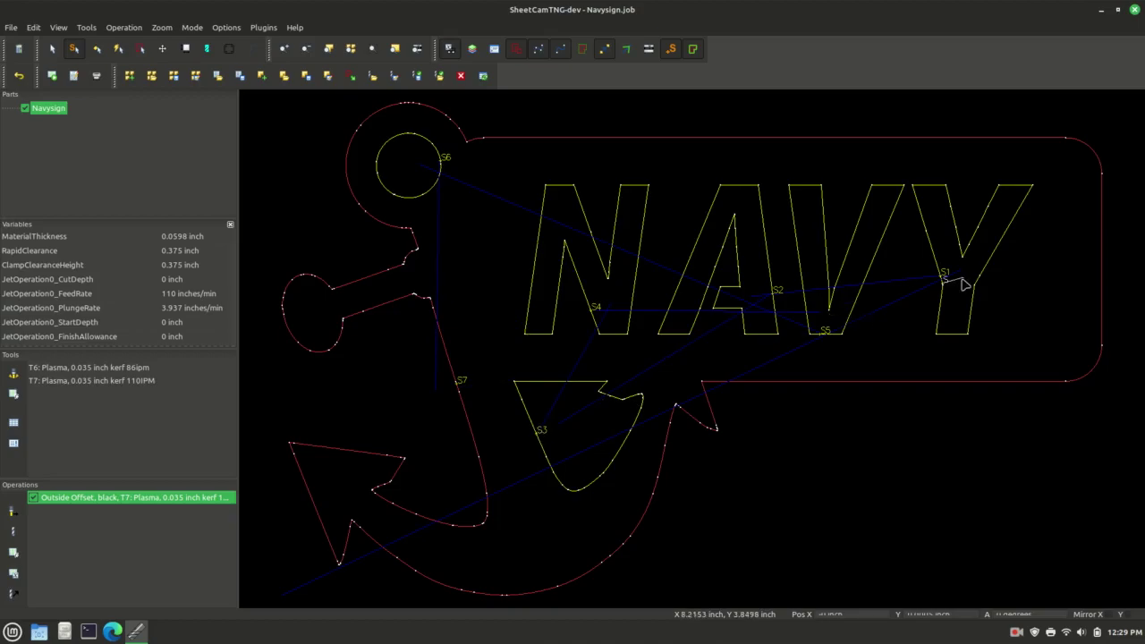
# Run the post processor and save the plasma G-code as Navysign.gcode
pyautogui.click(14, 28)
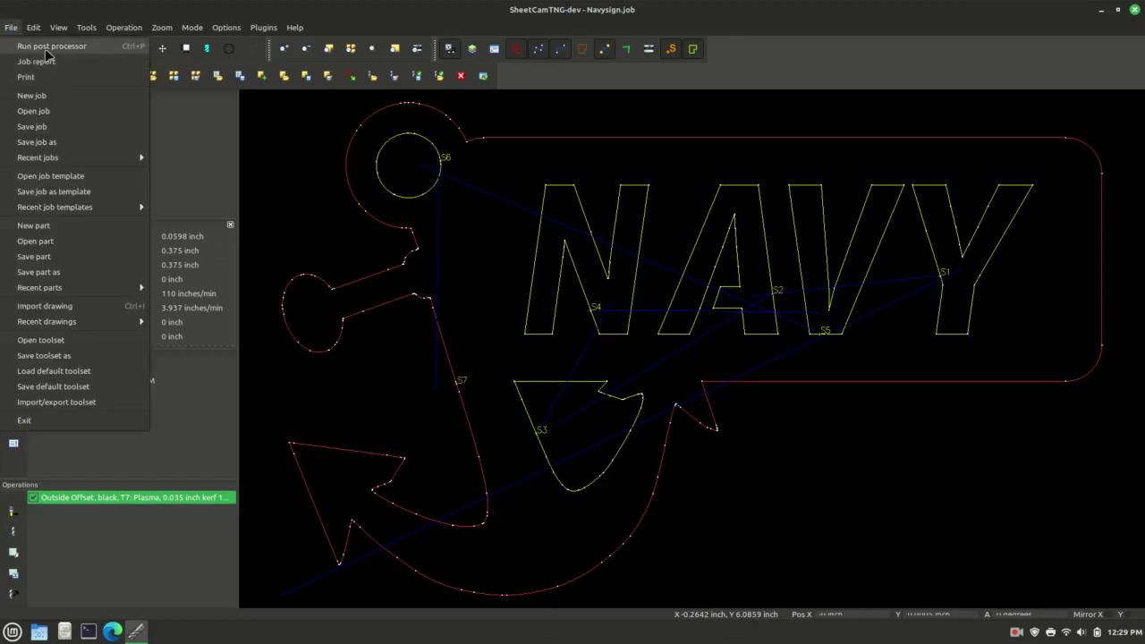
pyautogui.click(45, 46)
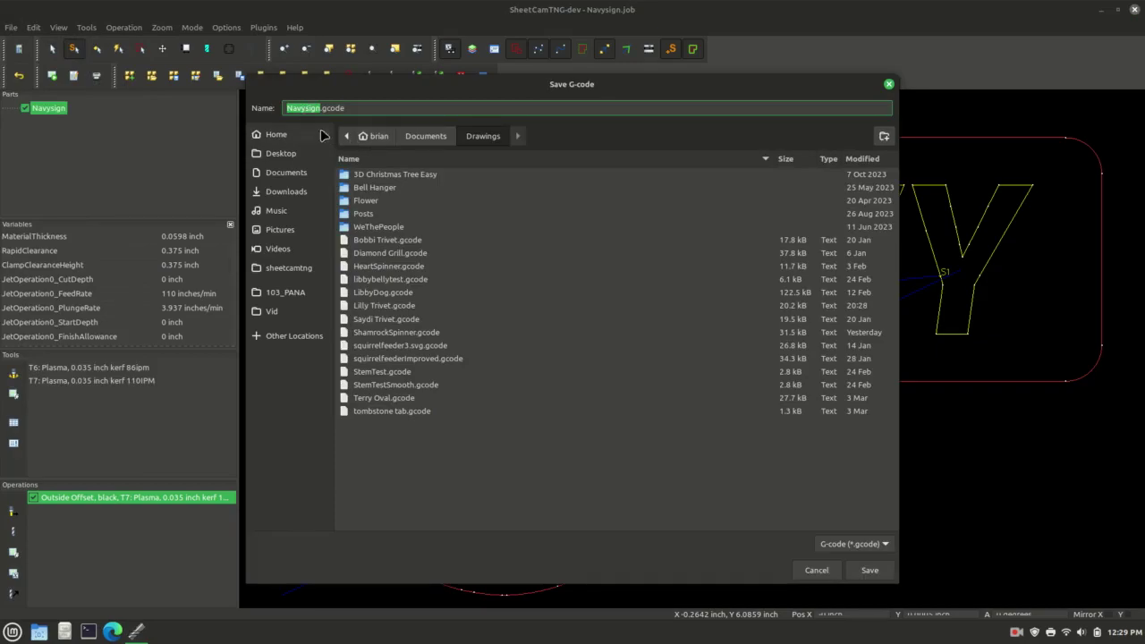
pyautogui.click(870, 569)
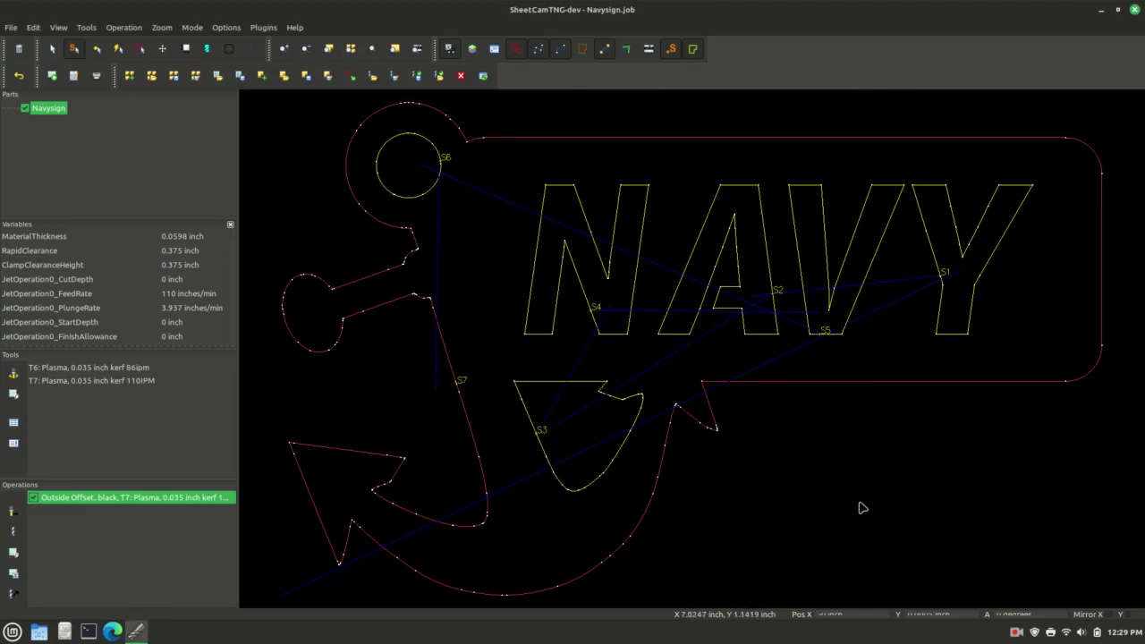
# Close SheetCam TNG, saving the job as Navysign.job when prompted
pyautogui.click(1134, 10)
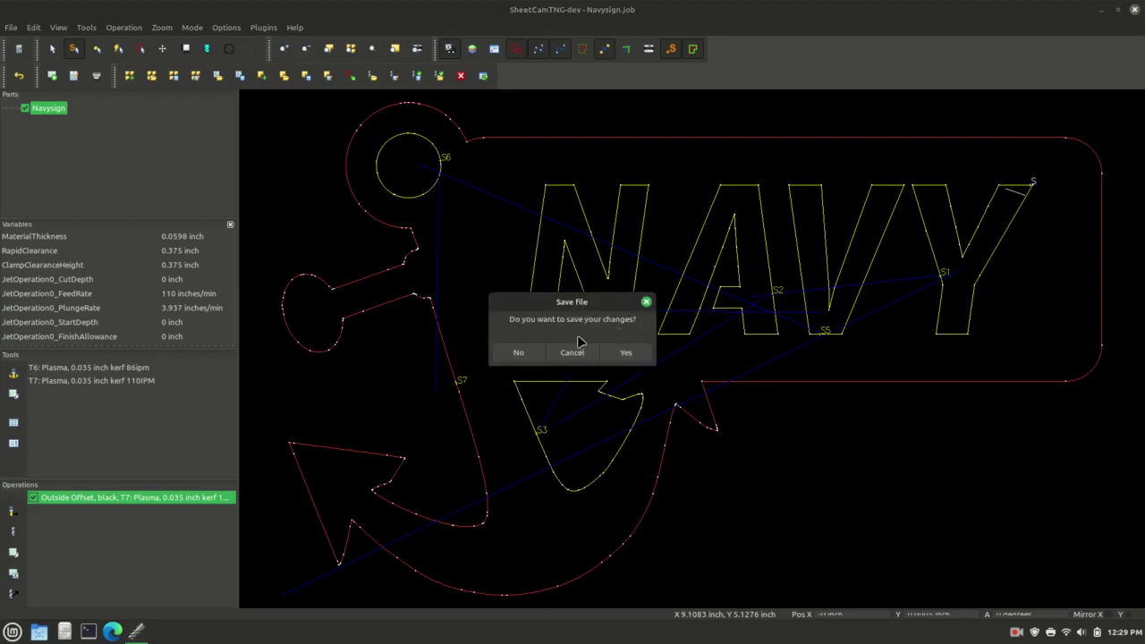
pyautogui.click(625, 356)
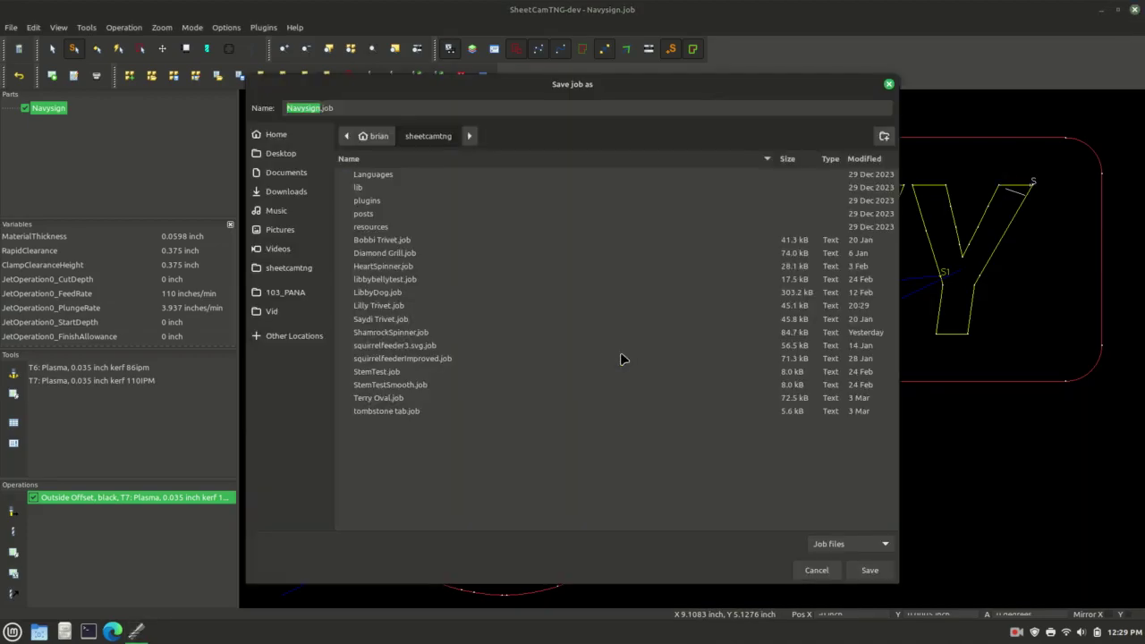
pyautogui.click(881, 577)
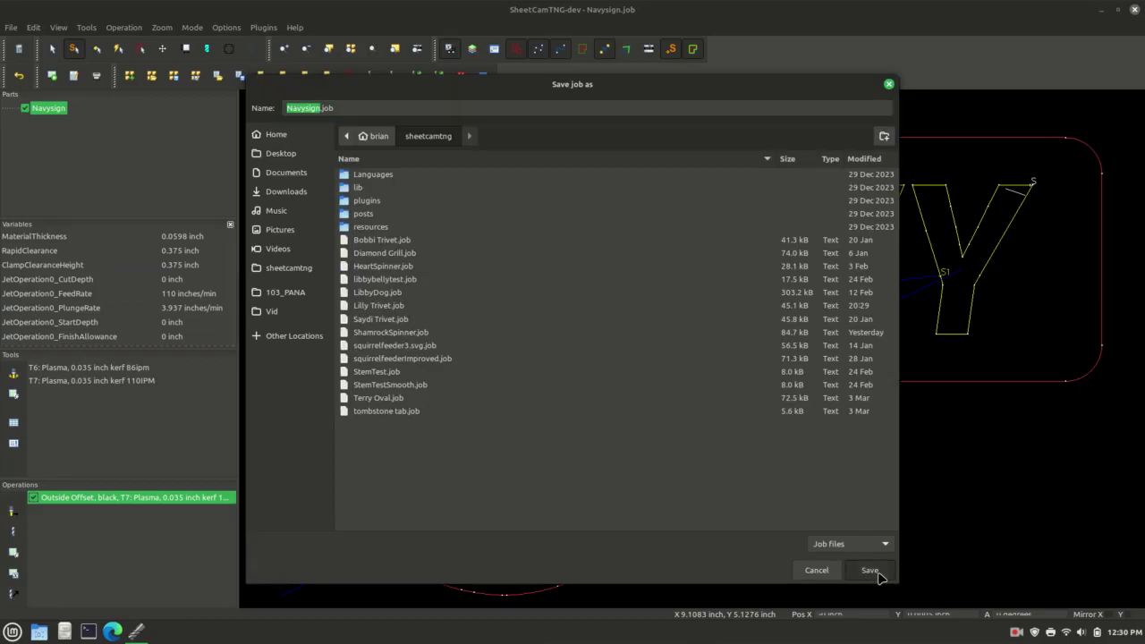